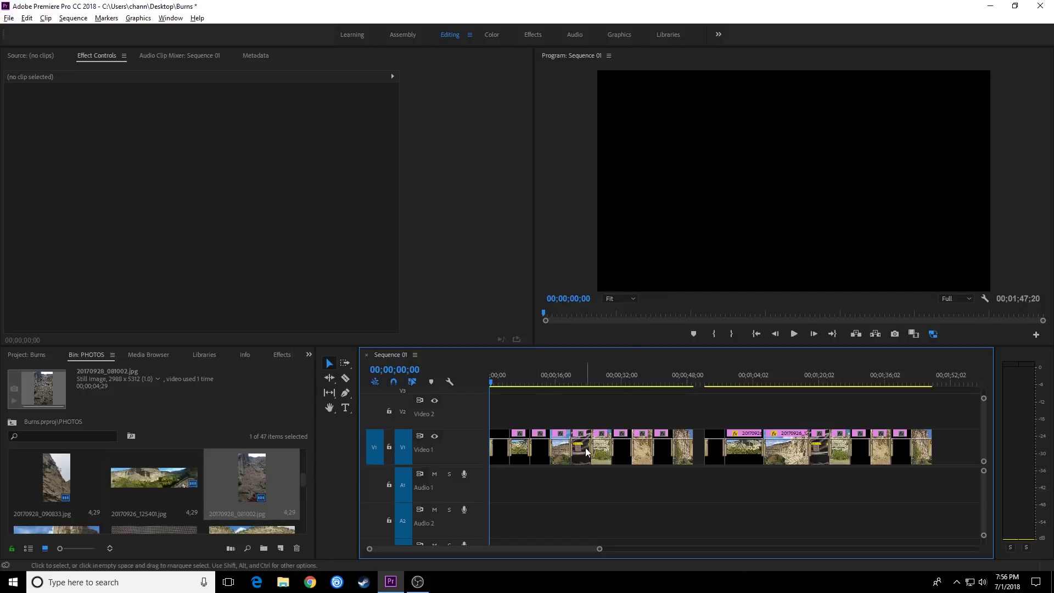
- Play parts of the finished montage in Sequence 01, from the start and from about 00;00;51;06
key(space)
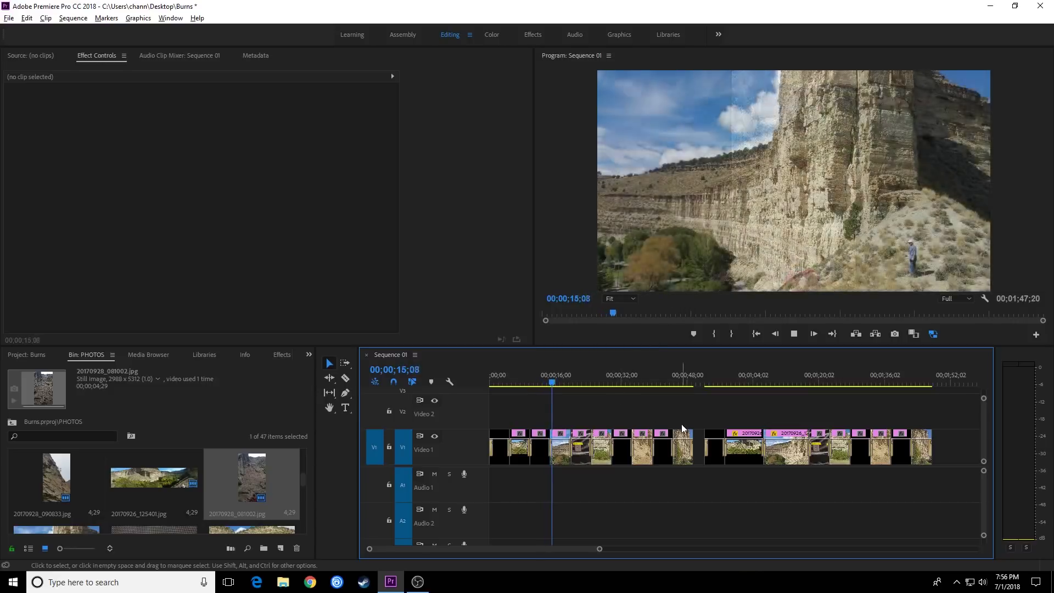
key(space)
click(701, 378)
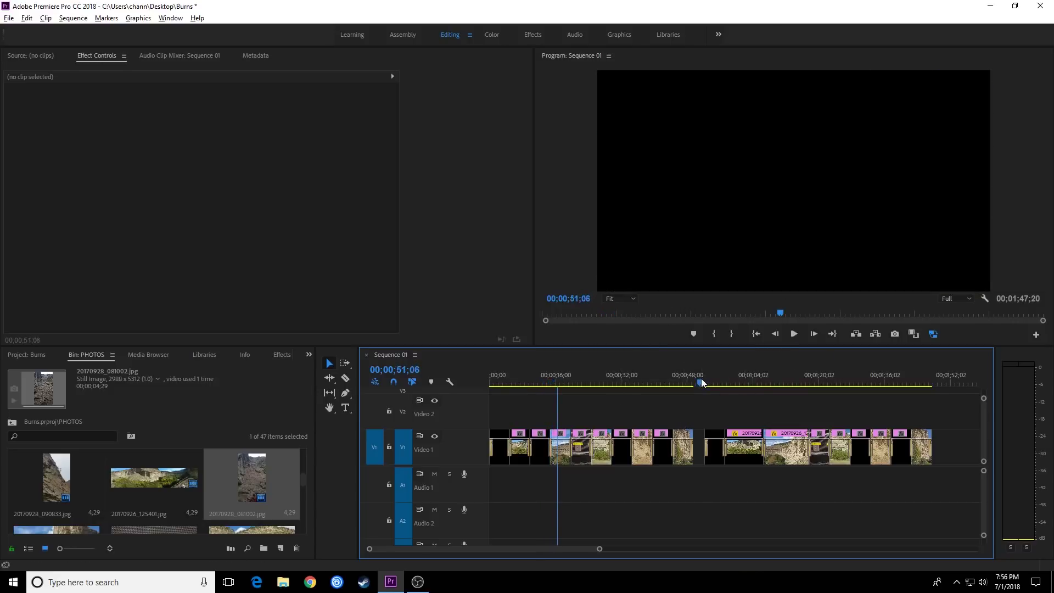
key(space)
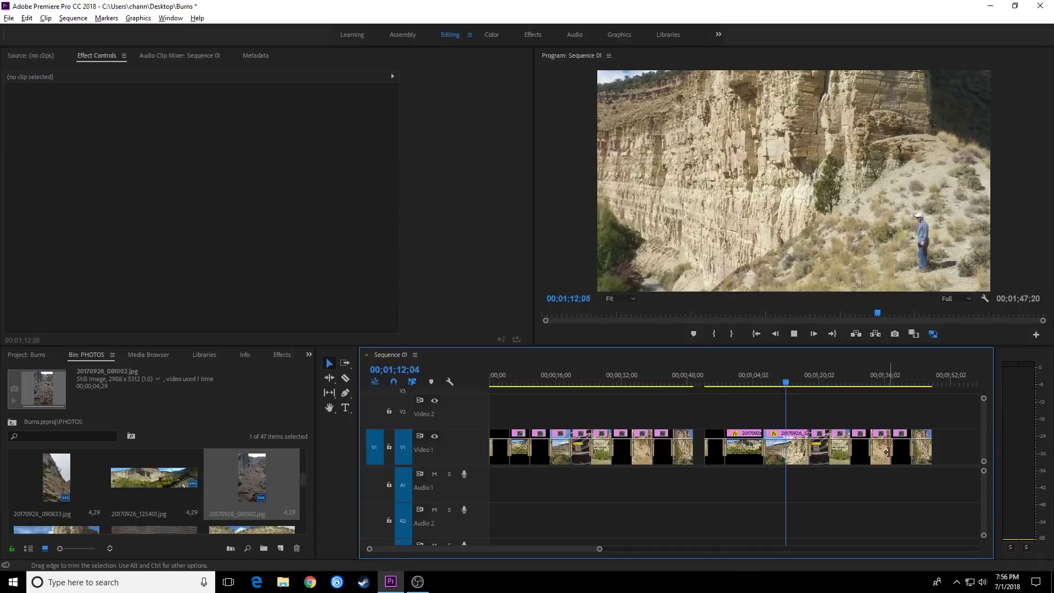
key(space)
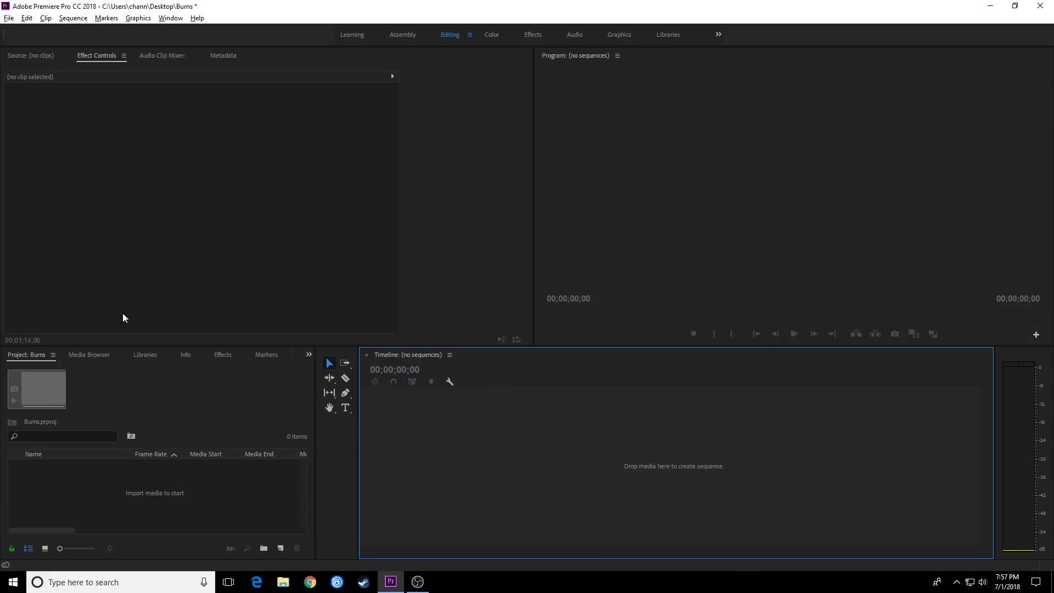
- Set the still image default duration to 10 seconds in the Timeline preferences
click(27, 17)
mouse_move(106, 339)
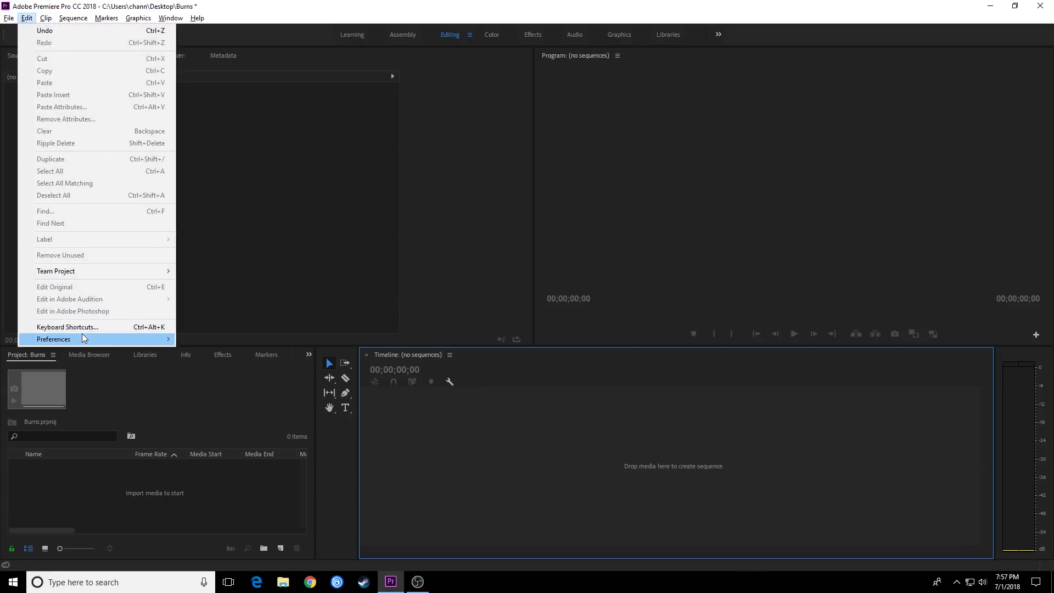
click(204, 340)
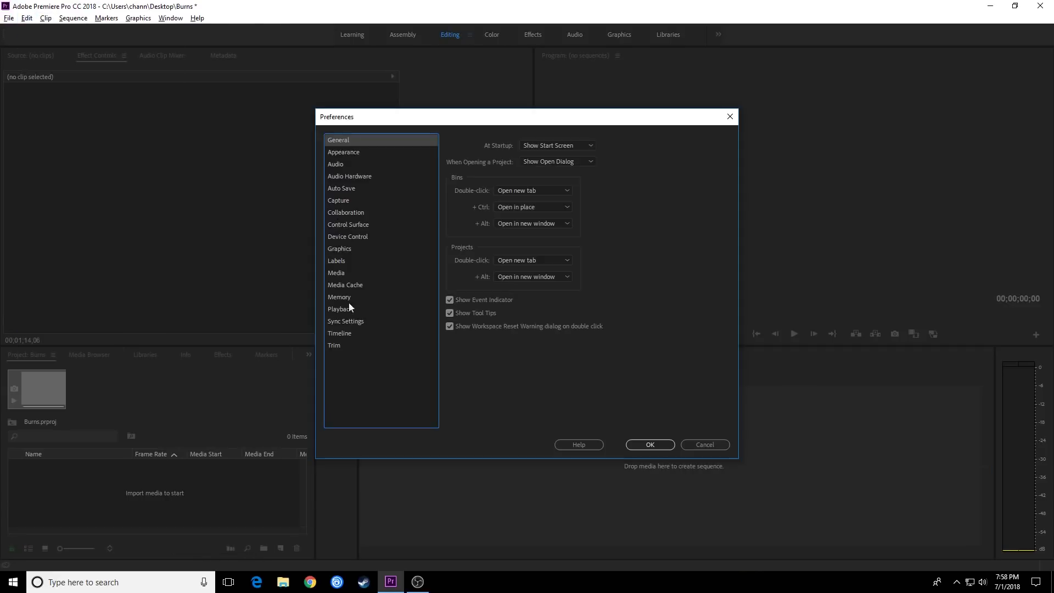
click(341, 333)
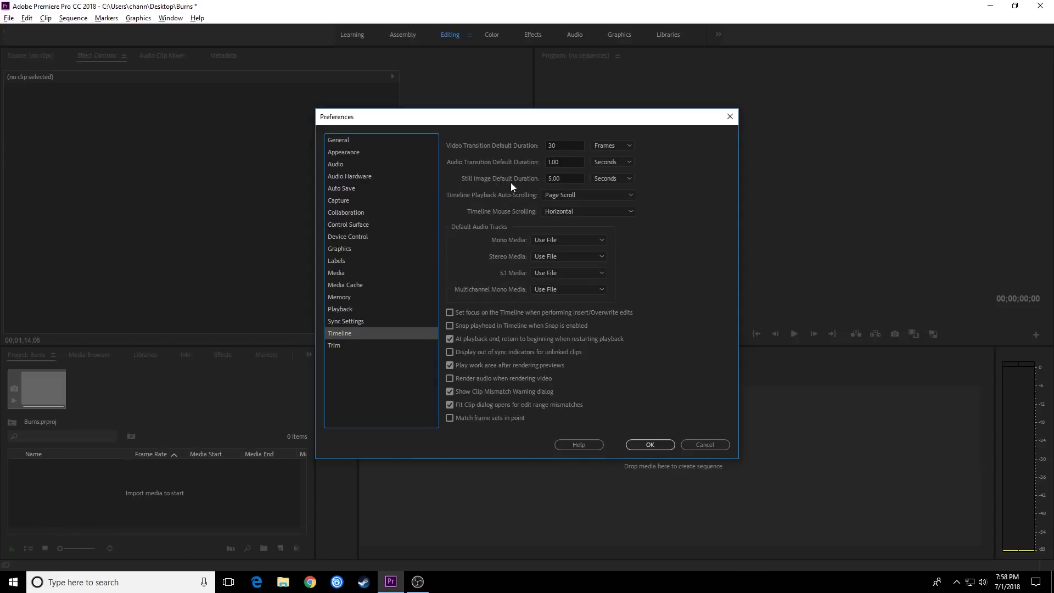
double_click(566, 179)
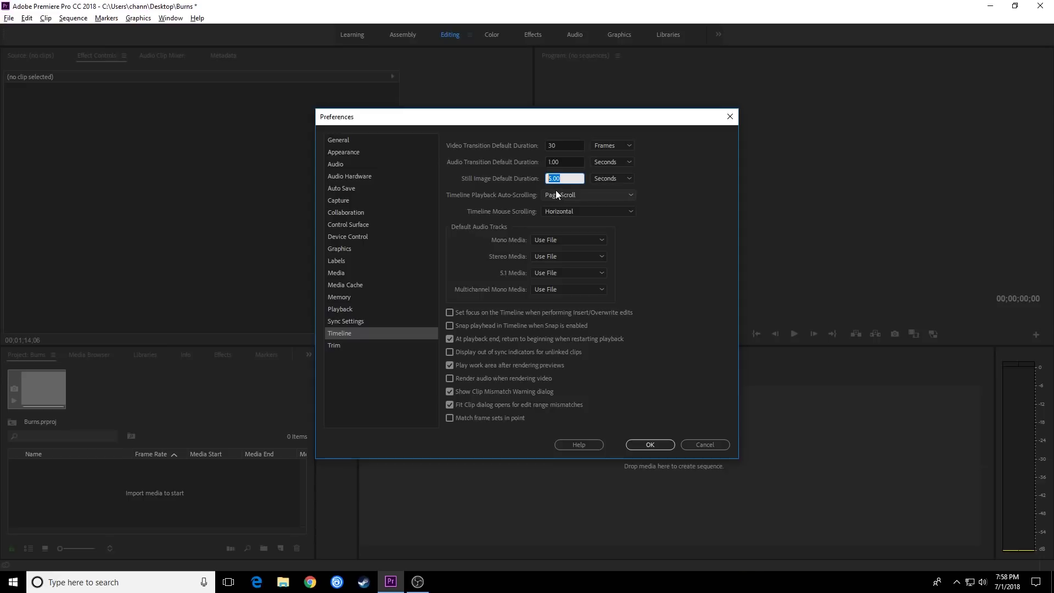
text(10)
click(650, 445)
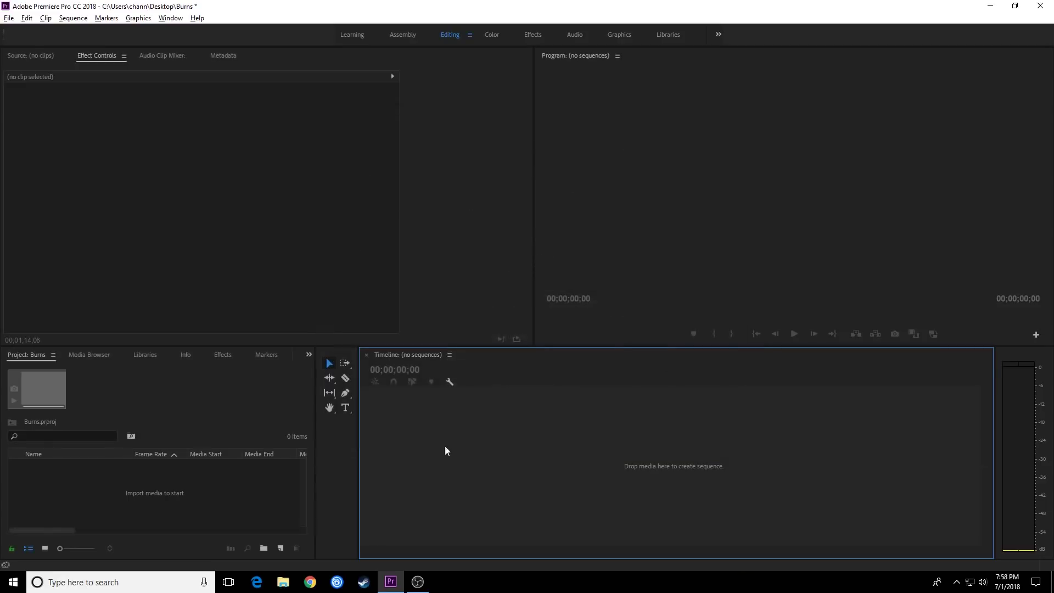
- Import the files 20170925_085043 through 20170926_125433 from the PHOTO BACKUP MARCH 2018 folder into the project
double_click(140, 478)
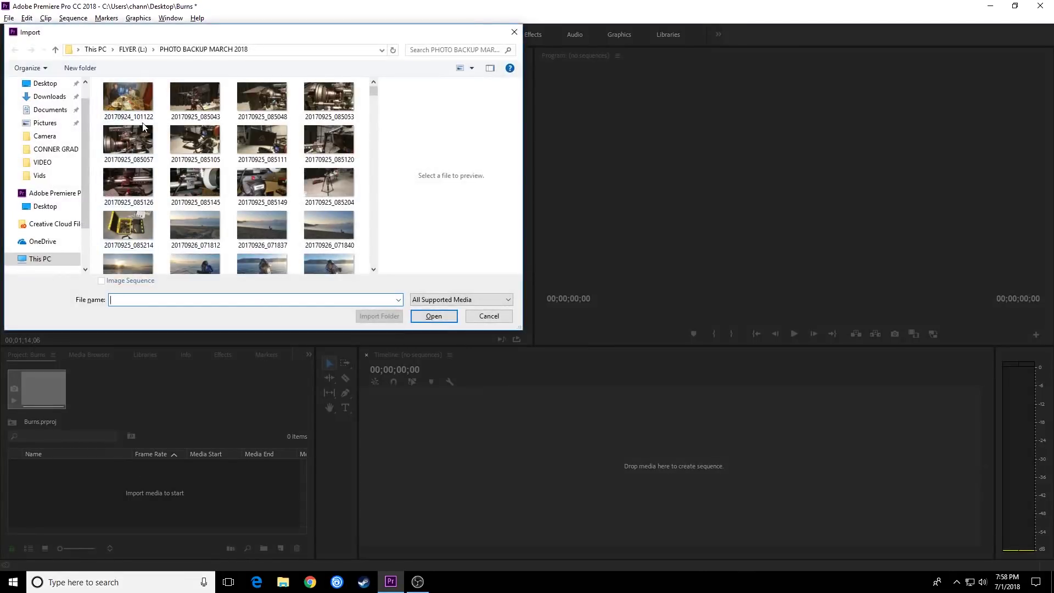
key(ctrl+a)
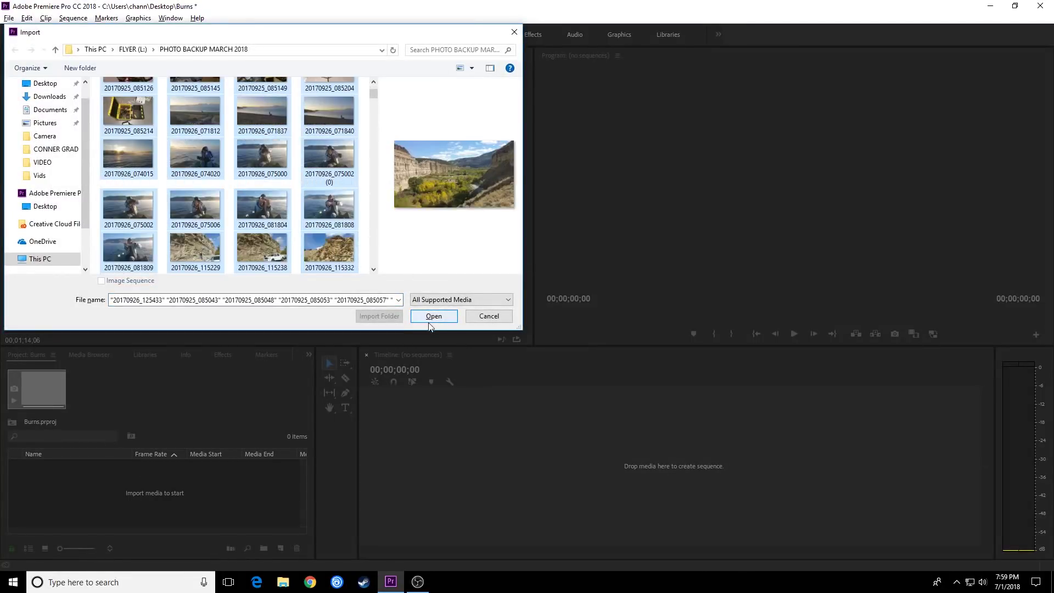
click(431, 319)
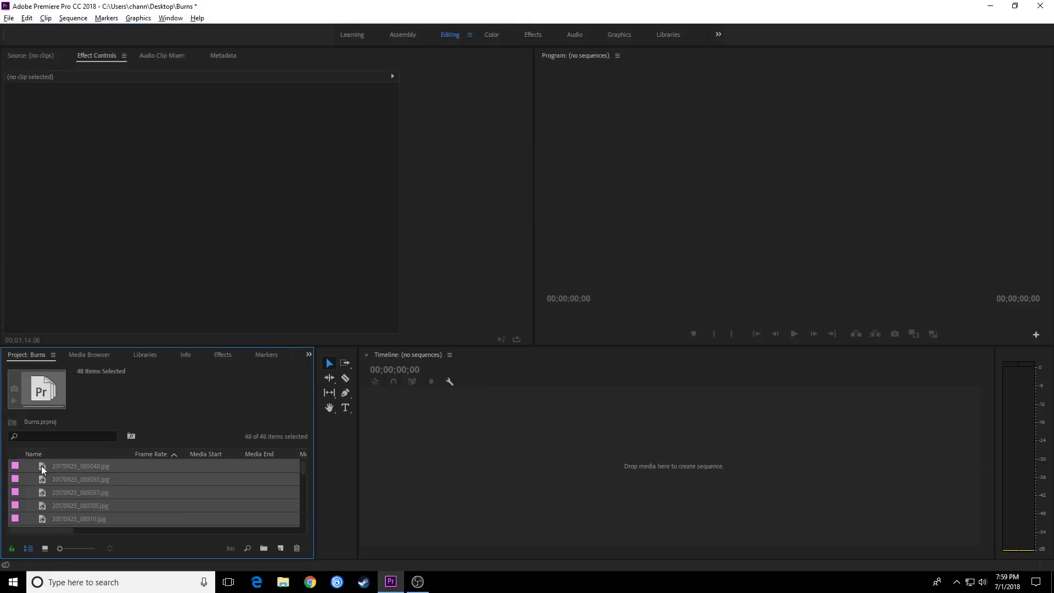
- Gather all the imported files into a new bin named PHOTOS and collapse it
drag(104, 476, 264, 548)
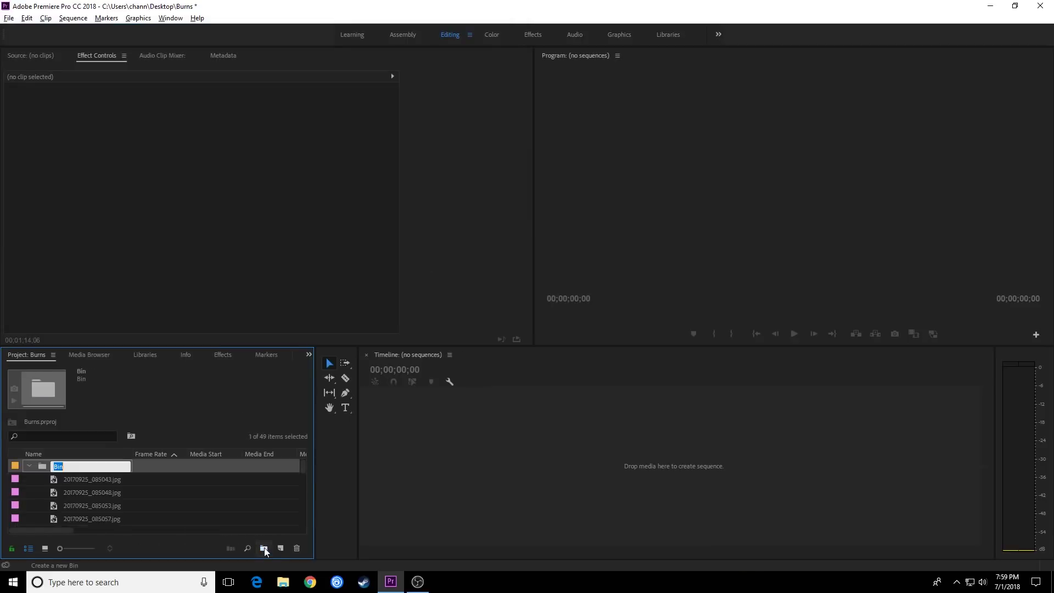
text(PHOTOS)
click(31, 465)
click(47, 495)
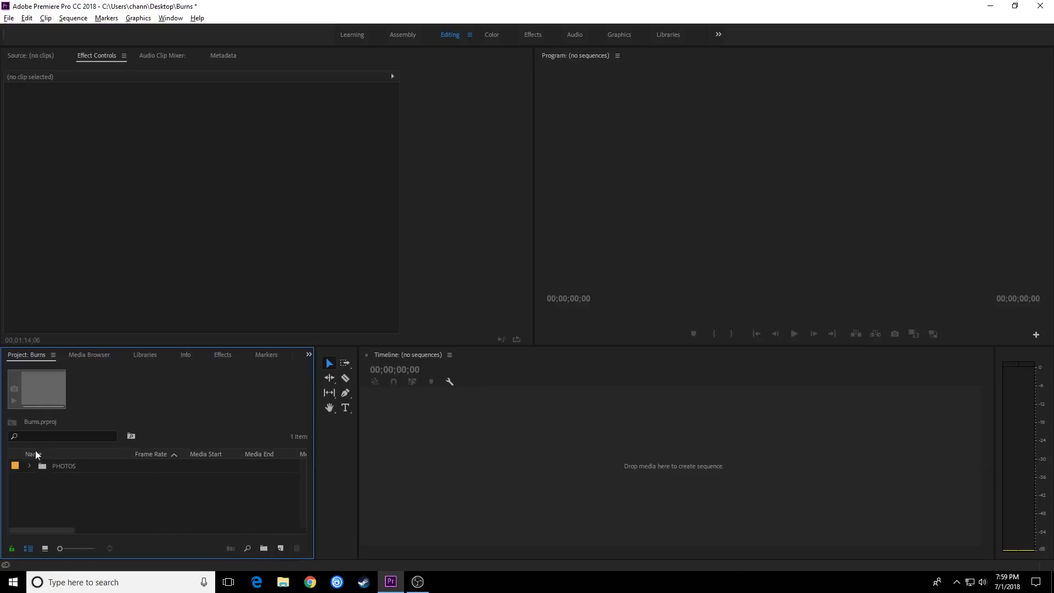
- Create a new sequence using the DSLR 1080p30 preset
click(281, 548)
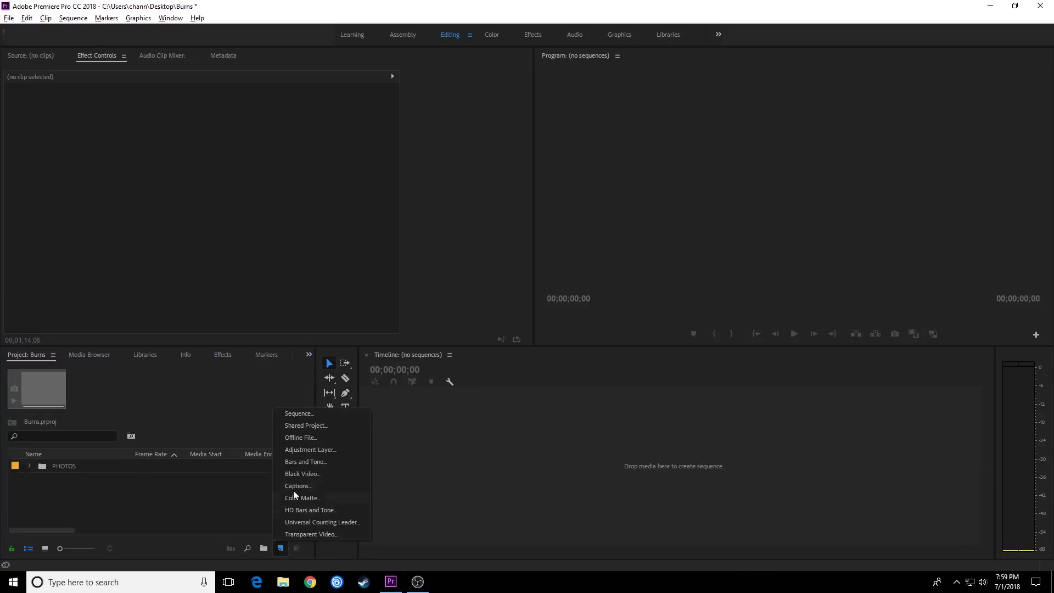
click(317, 418)
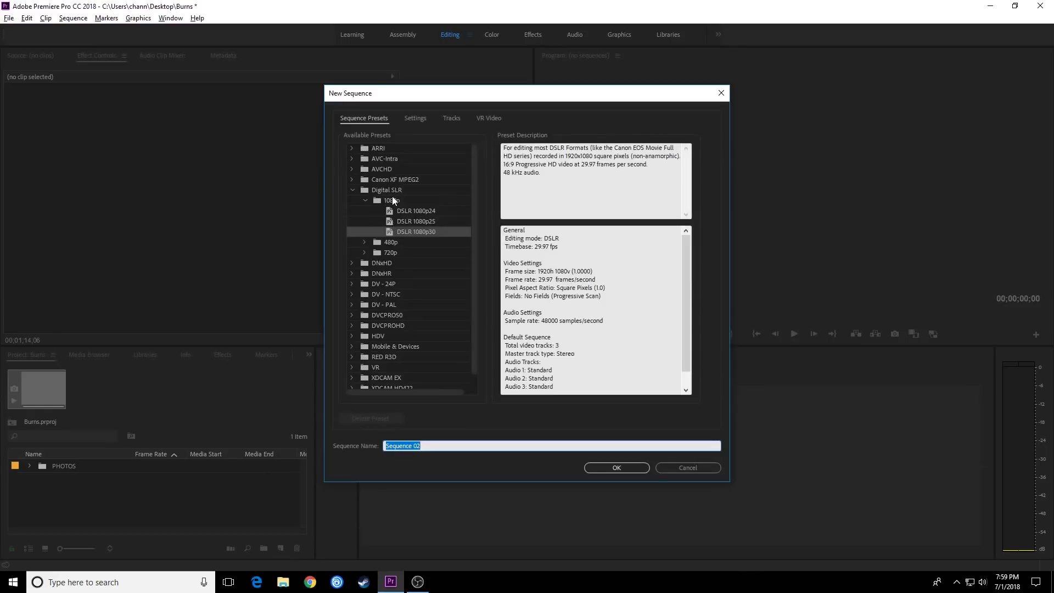
click(391, 232)
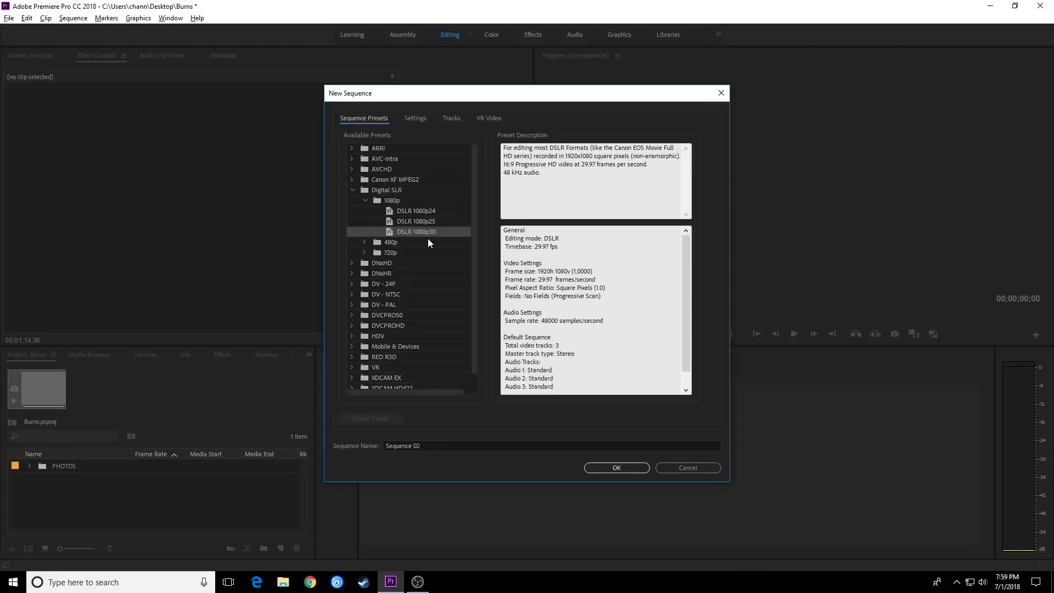
click(607, 465)
- Rename the new sequence as Photo Montage
click(78, 516)
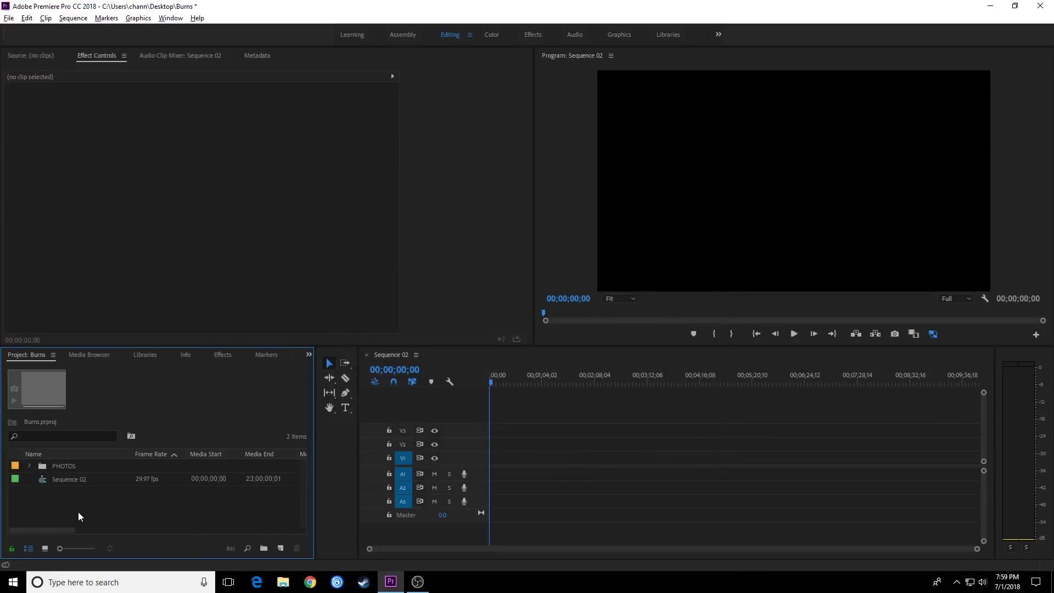
click(57, 480)
click(56, 479)
text(Photo Montage)
key(Tab)
click(48, 486)
click(41, 477)
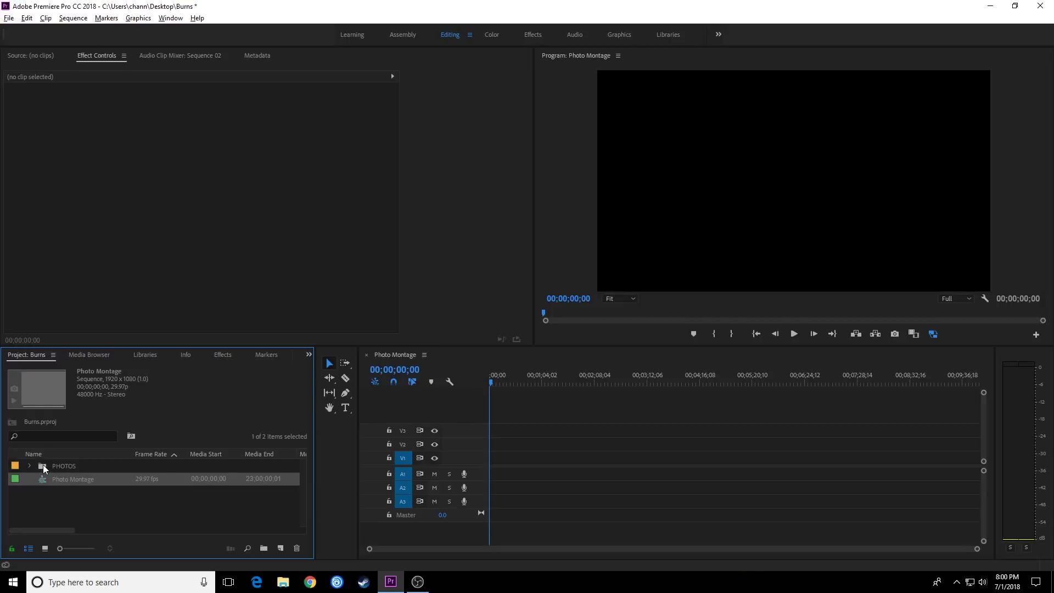
- Open the PHOTOS bin, show its contents as full-size thumbnails and order them by List View Sort
double_click(42, 464)
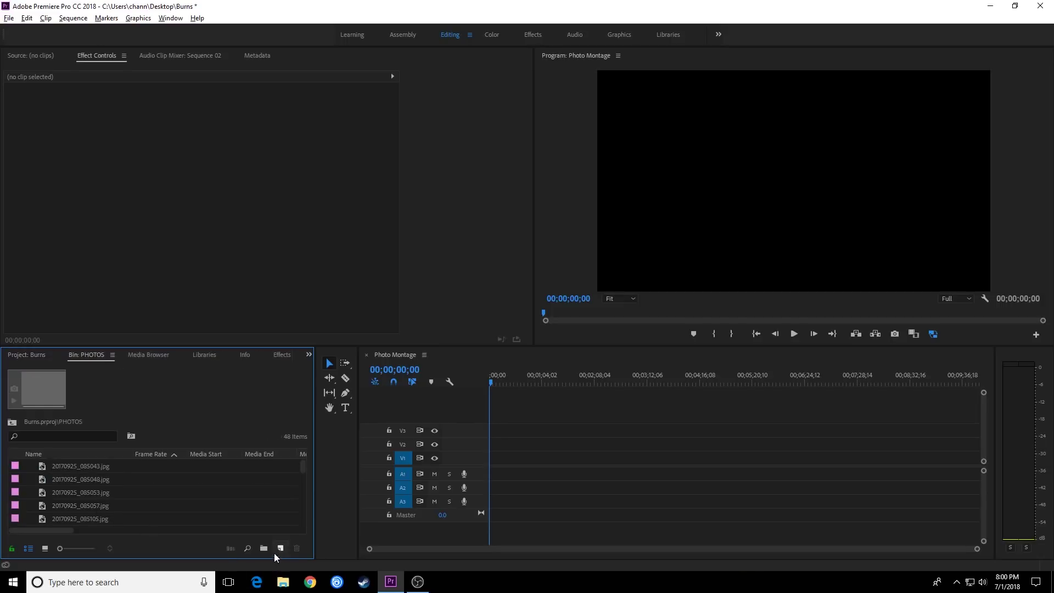
click(45, 549)
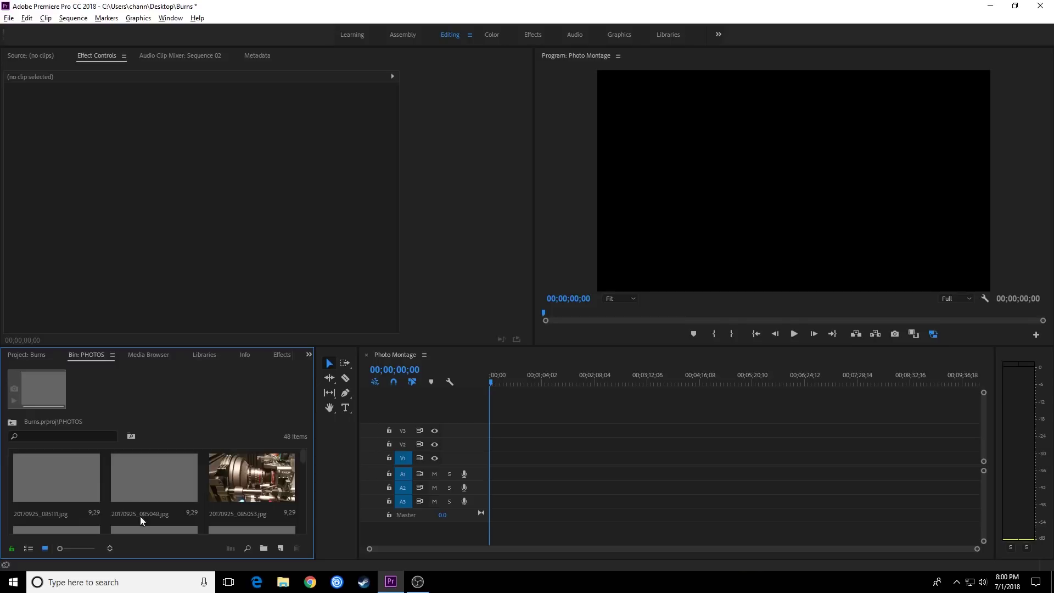
key(grave)
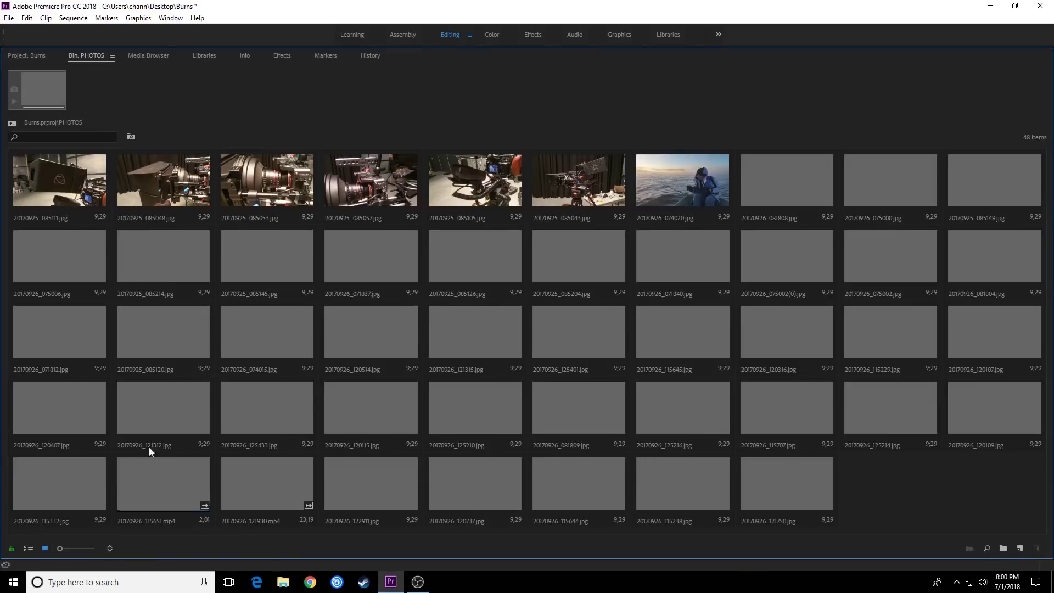
click(108, 548)
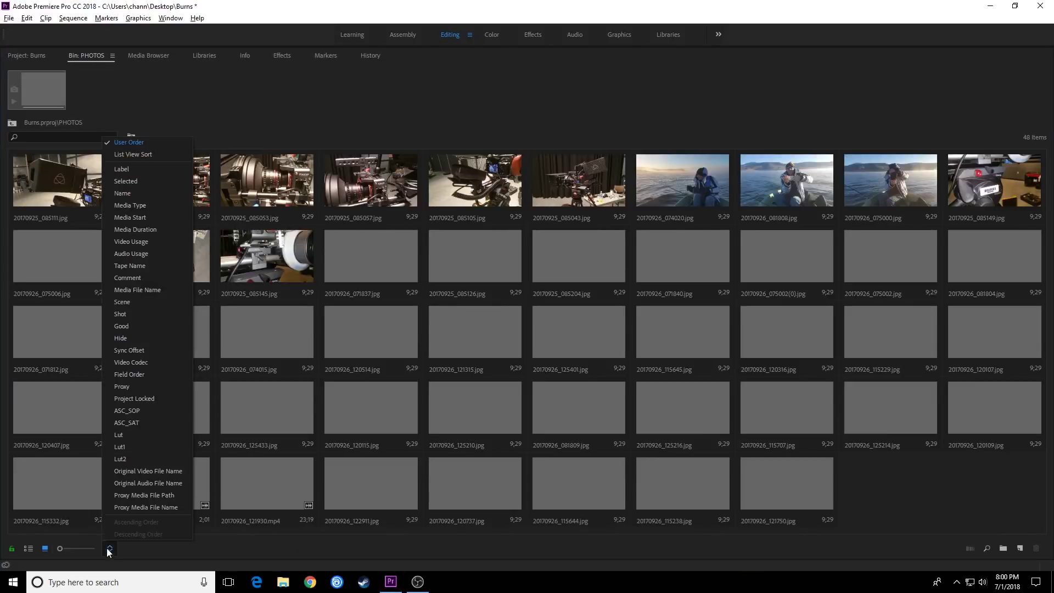
click(133, 157)
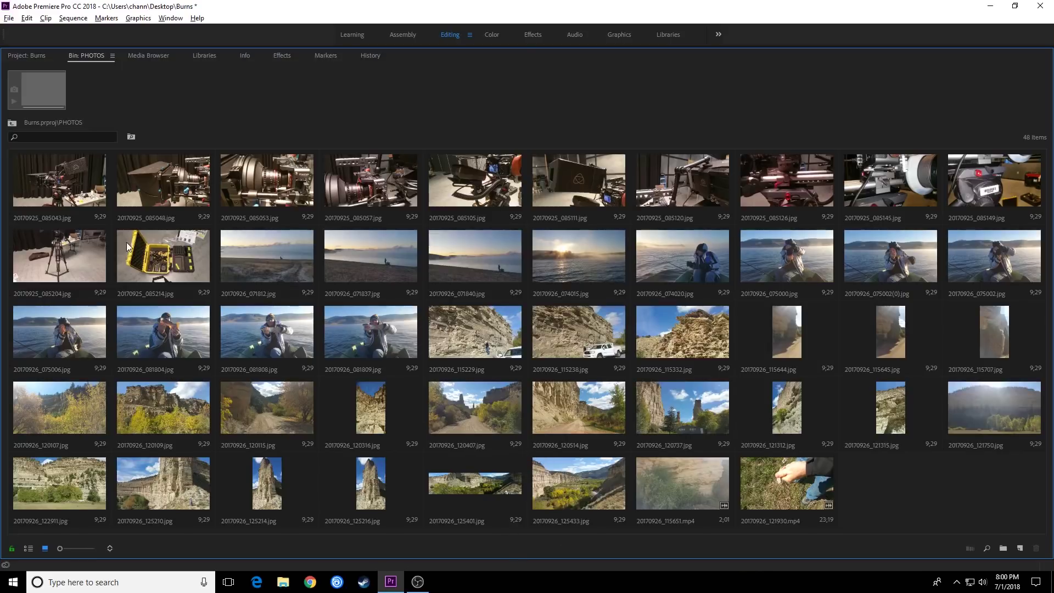
- Select the photos from 20170926_115229.jpg to 20170926_125433.jpg and place them at the start of track V1
click(517, 341)
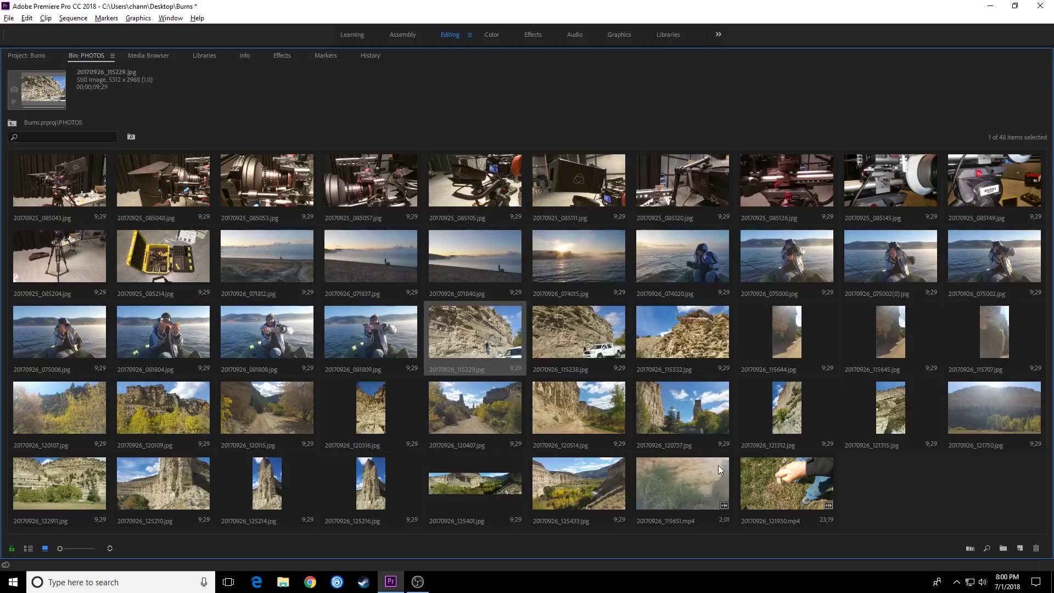
shift+click(605, 504)
key(grave)
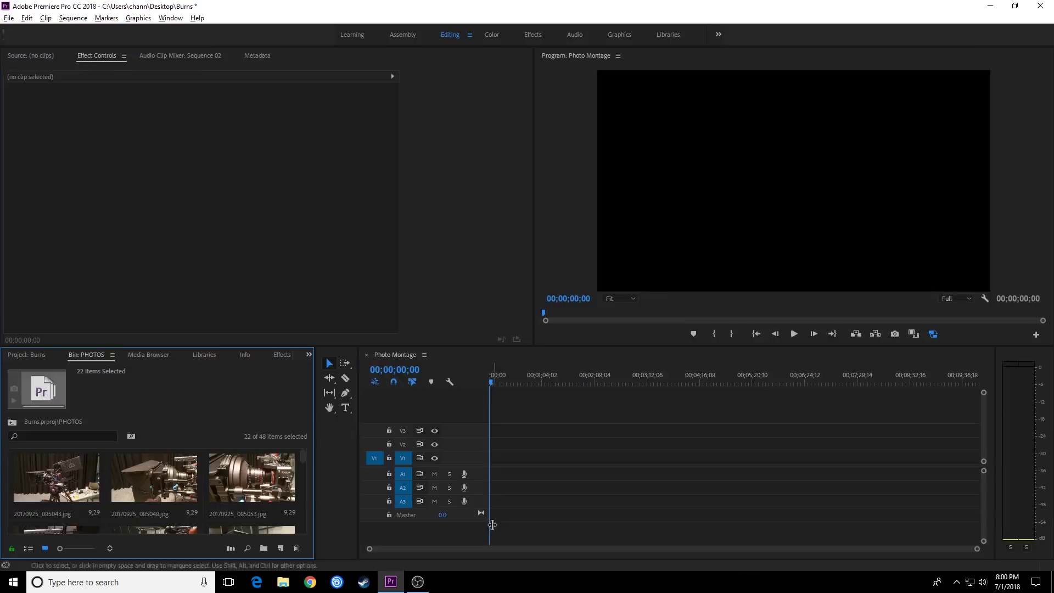
scroll(267, 496, down, 5)
drag(61, 530, 494, 454)
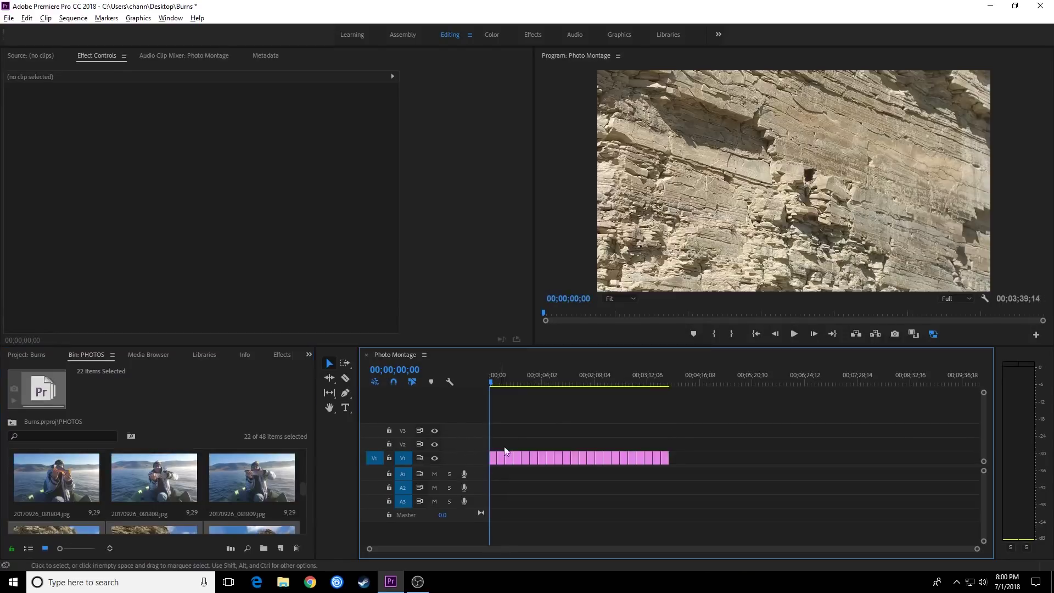
- Step through the first few clips of the Photo Montage timeline to examine how the photos fit the frame
key(equal)
key(equal)
key(equal)
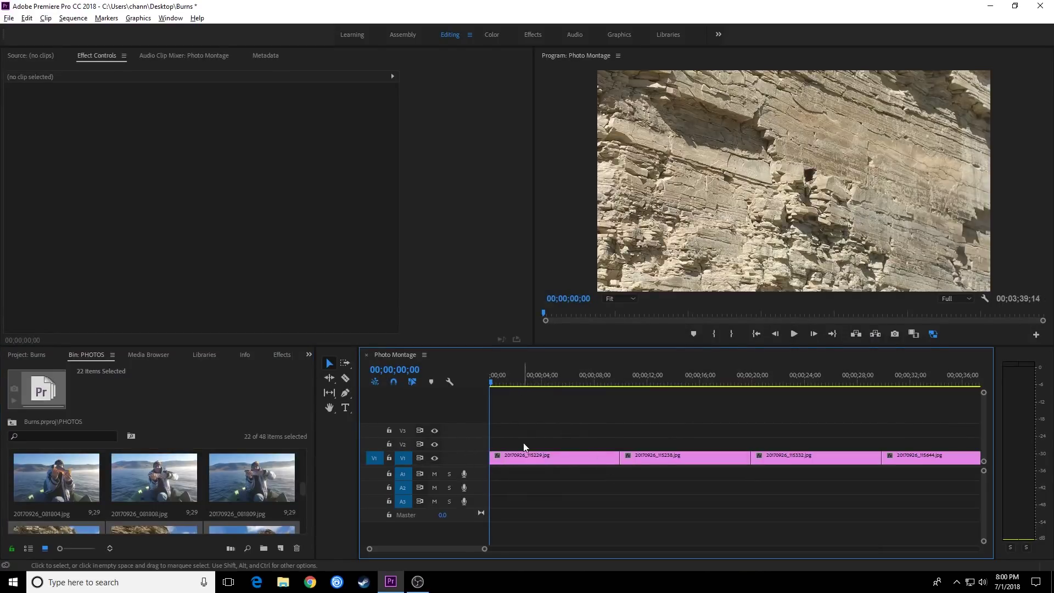
key(Down)
key(Down)
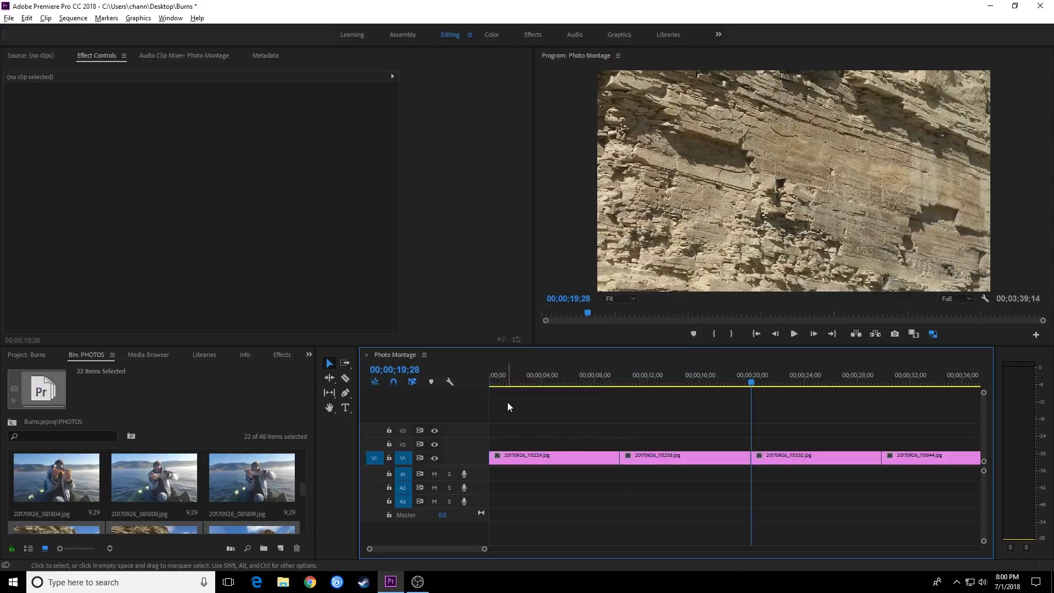
key(Down)
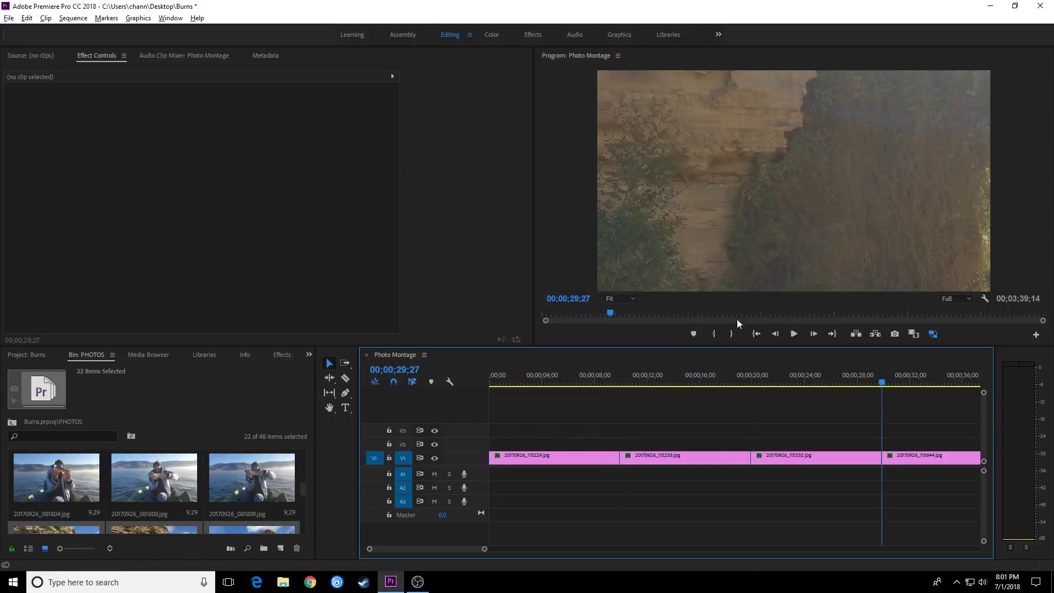
- Set the scale of the third clip, 20170926_115332.jpg, to 105, then deselect it
drag(860, 376, 851, 376)
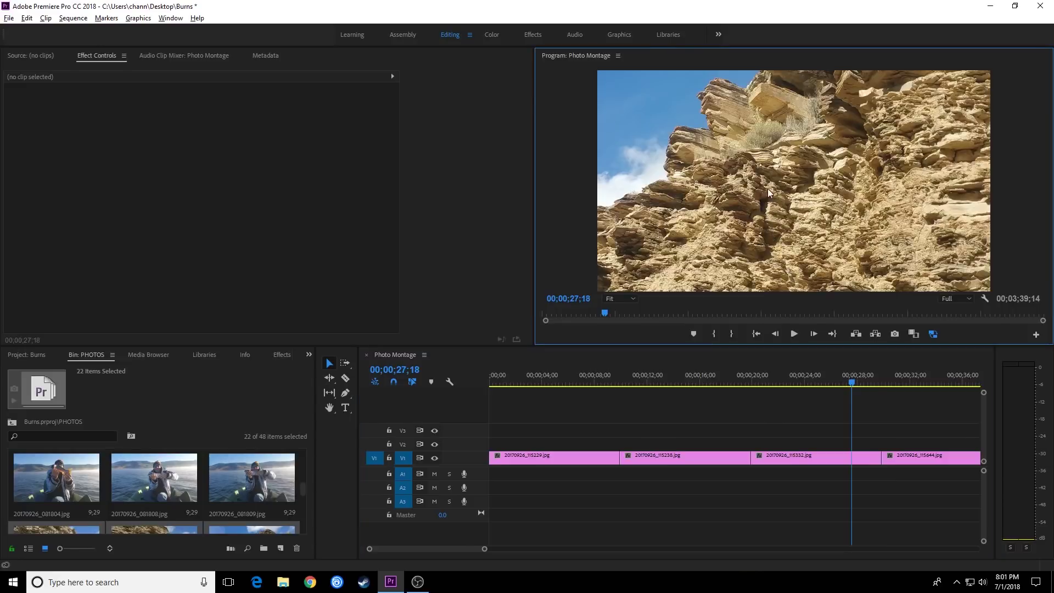
click(817, 461)
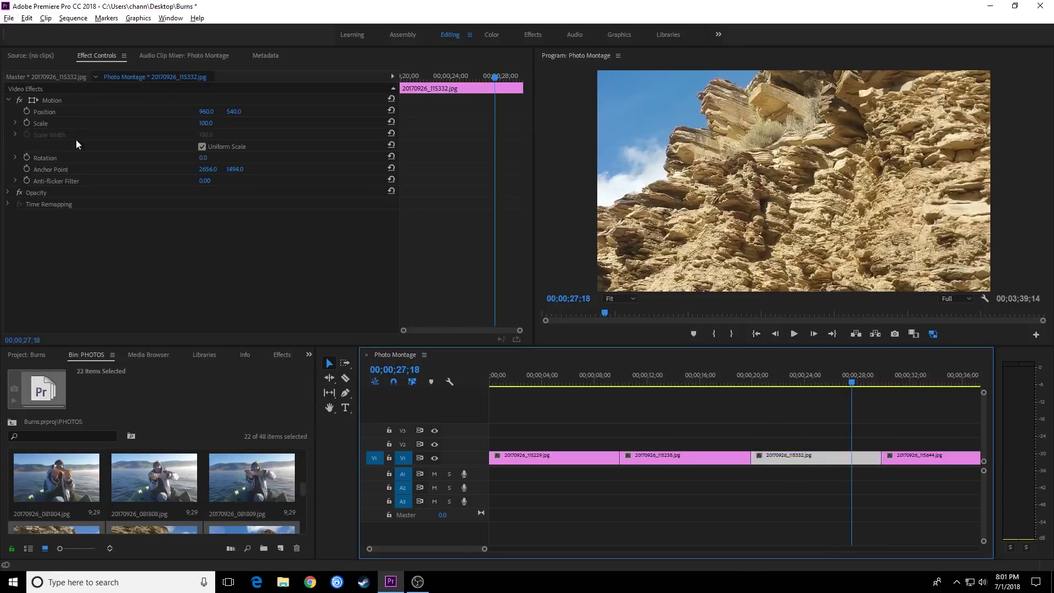
mouse_move(204, 125)
mouse_down()
mouse_move(161, 126)
mouse_move(214, 125)
mouse_up()
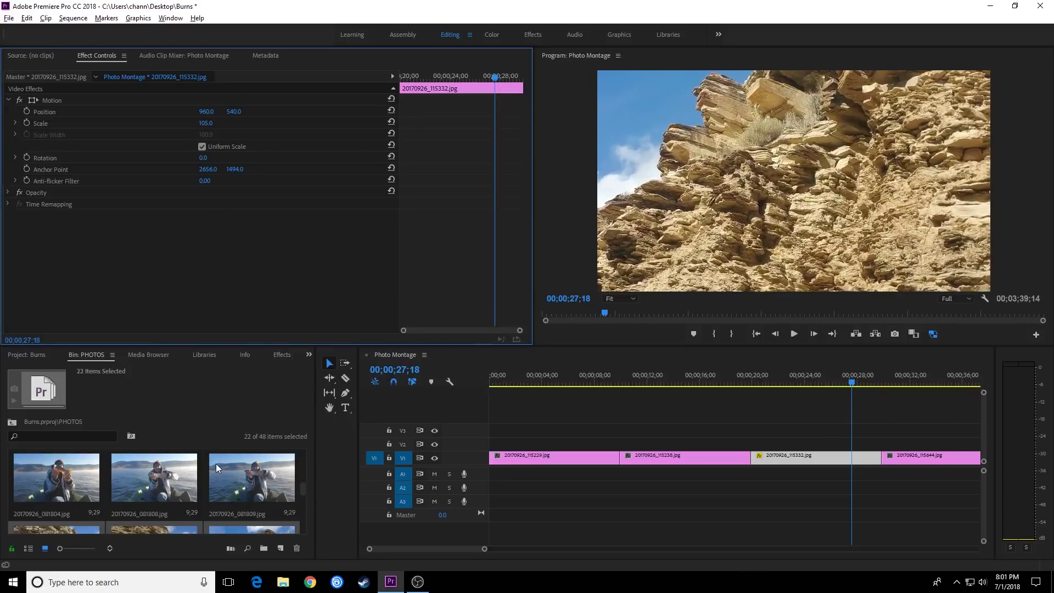
click(85, 539)
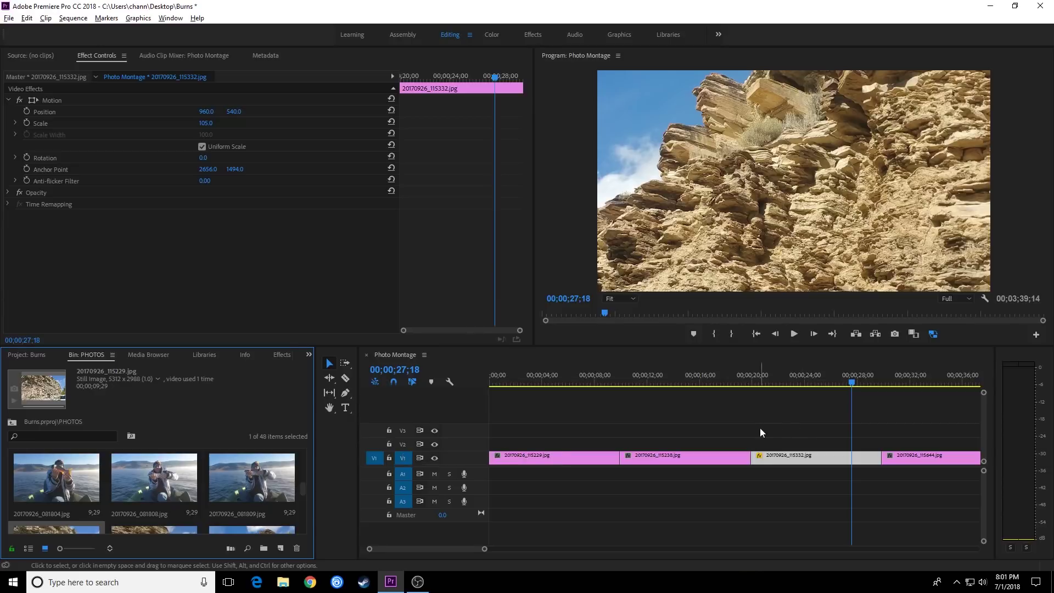
click(712, 443)
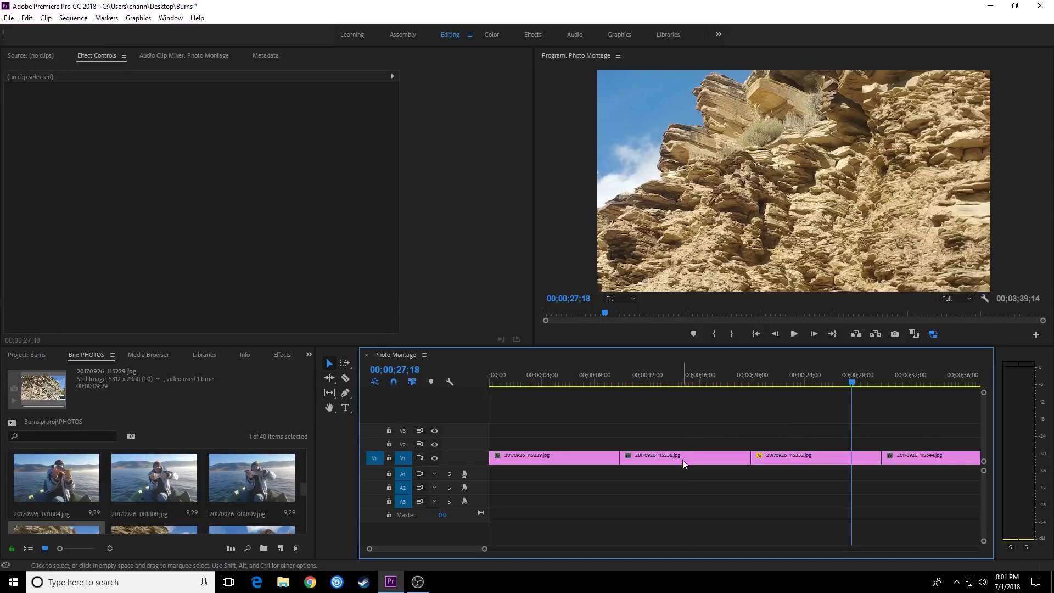
- Scale all clips in the Photo Montage timeline to the frame size, check other photos along the sequence, and deselect the clips
key(ctrl+a)
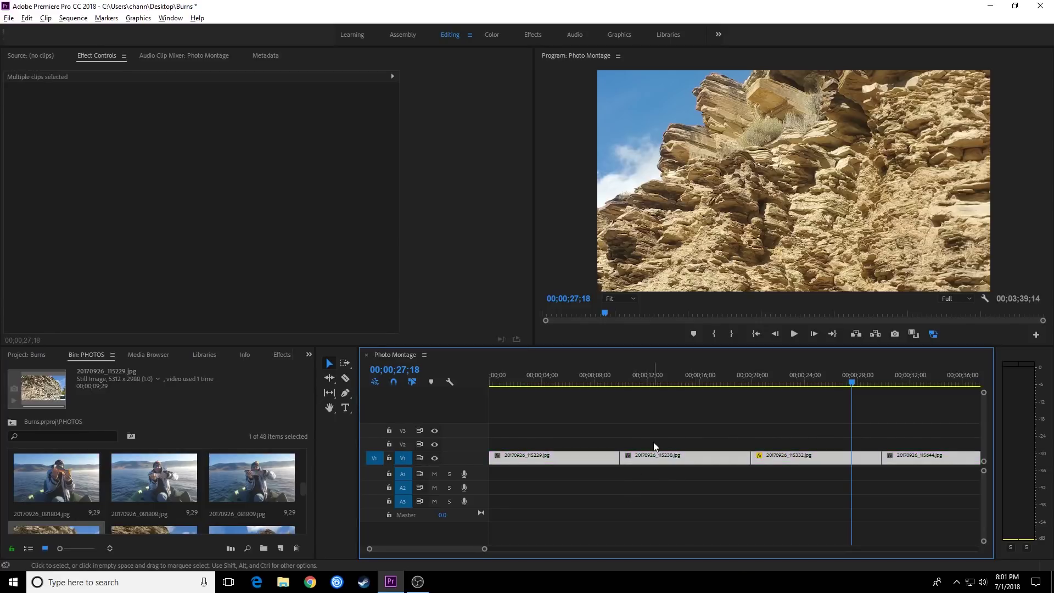
key(backslash)
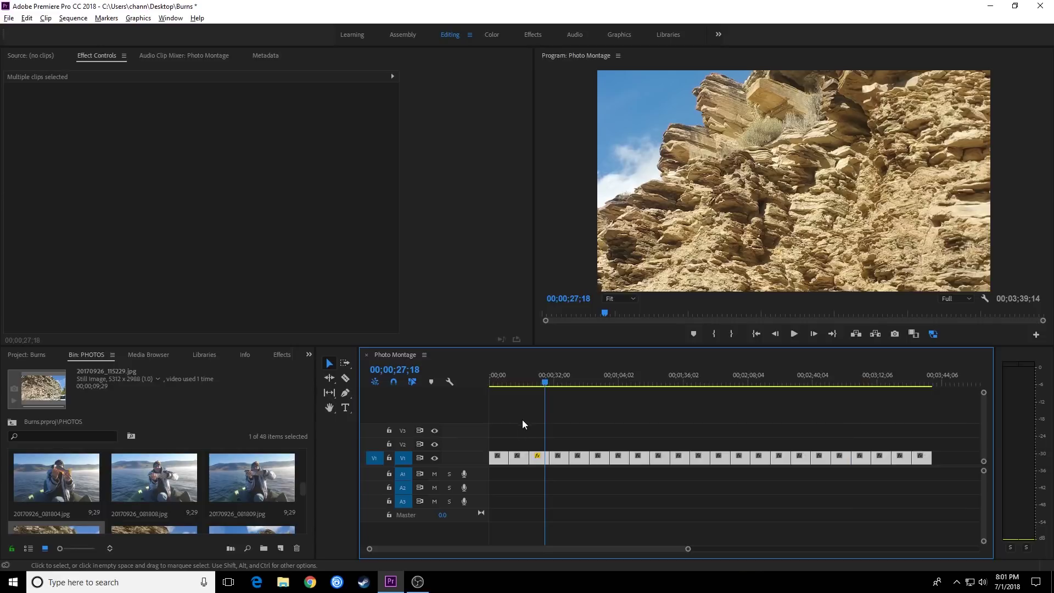
right_click(799, 460)
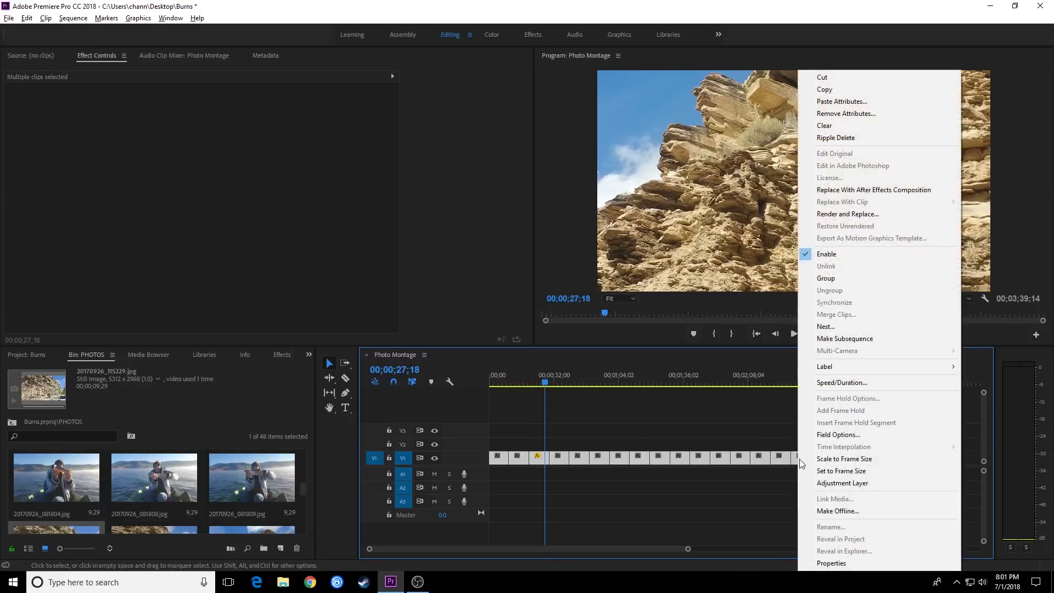
click(854, 463)
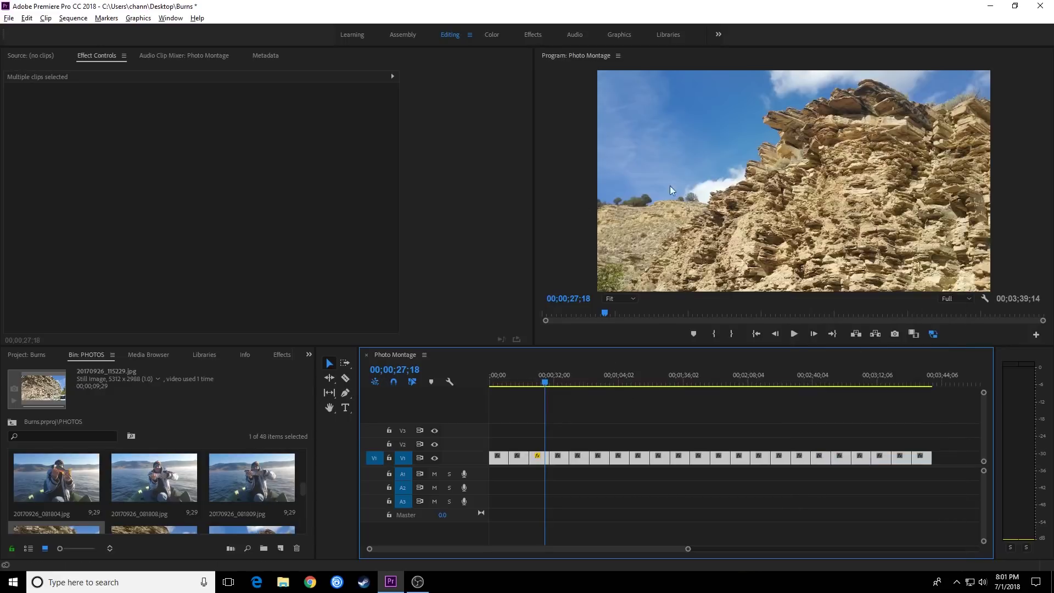
drag(537, 394, 637, 406)
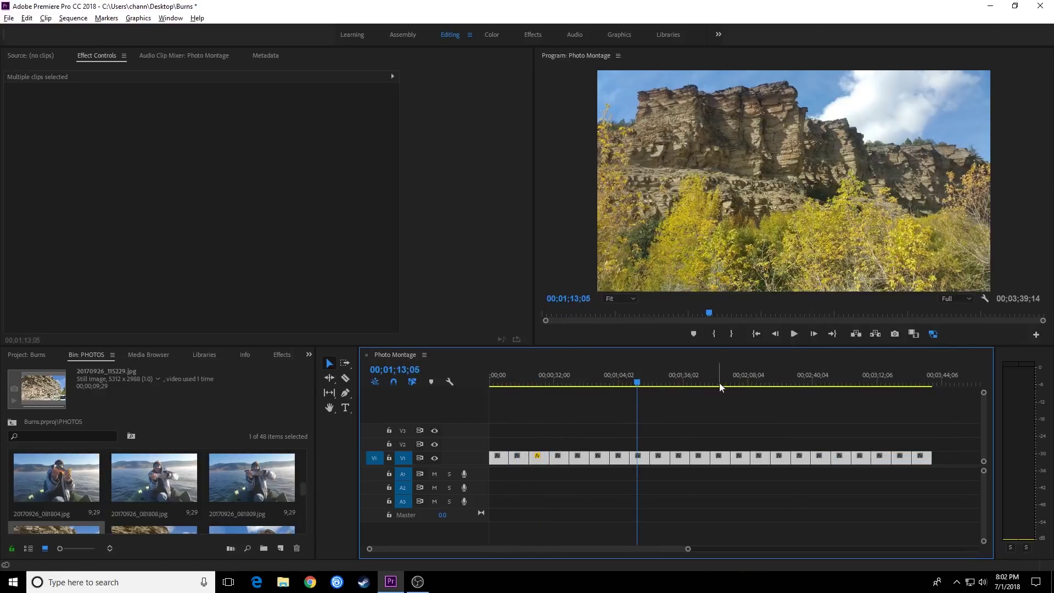
click(646, 424)
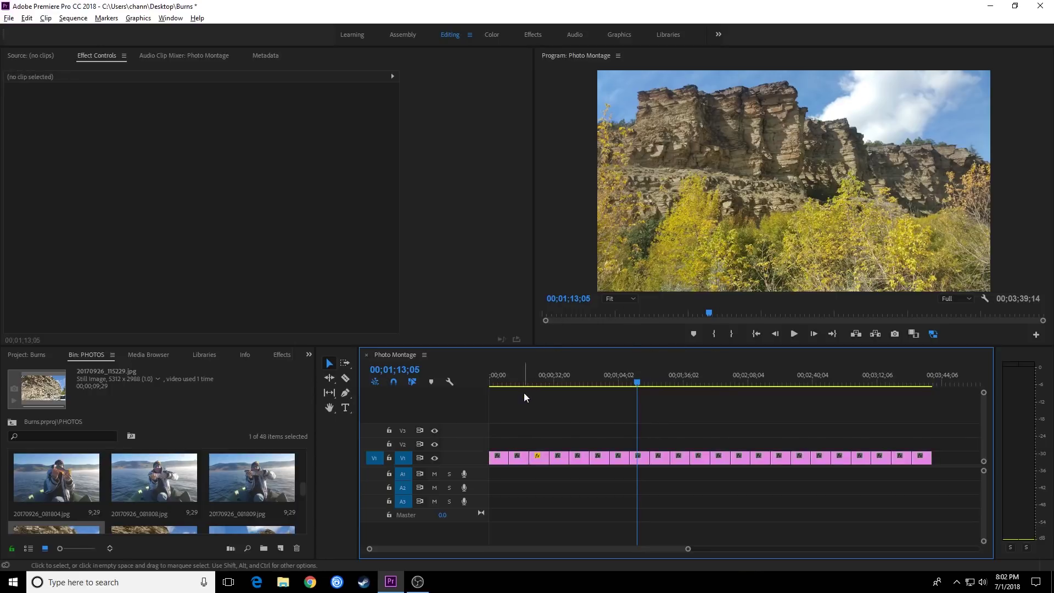
- Apply the default Cross Dissolve to all clips at once and enlarge the timeline around the first transitions
key(Home)
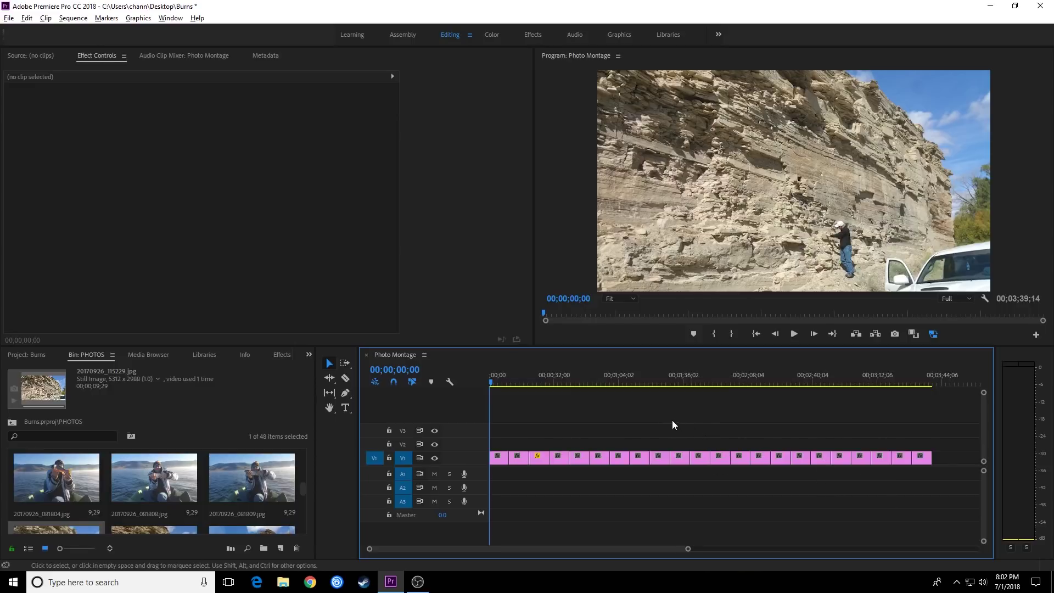
key(shift)
key(ctrl+a)
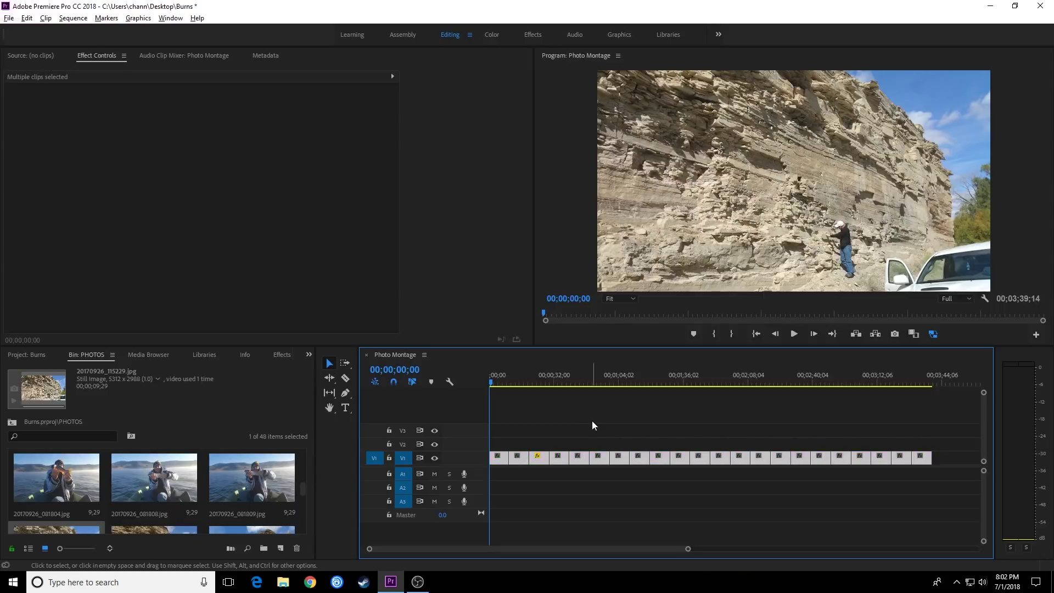
key(ctrl+d)
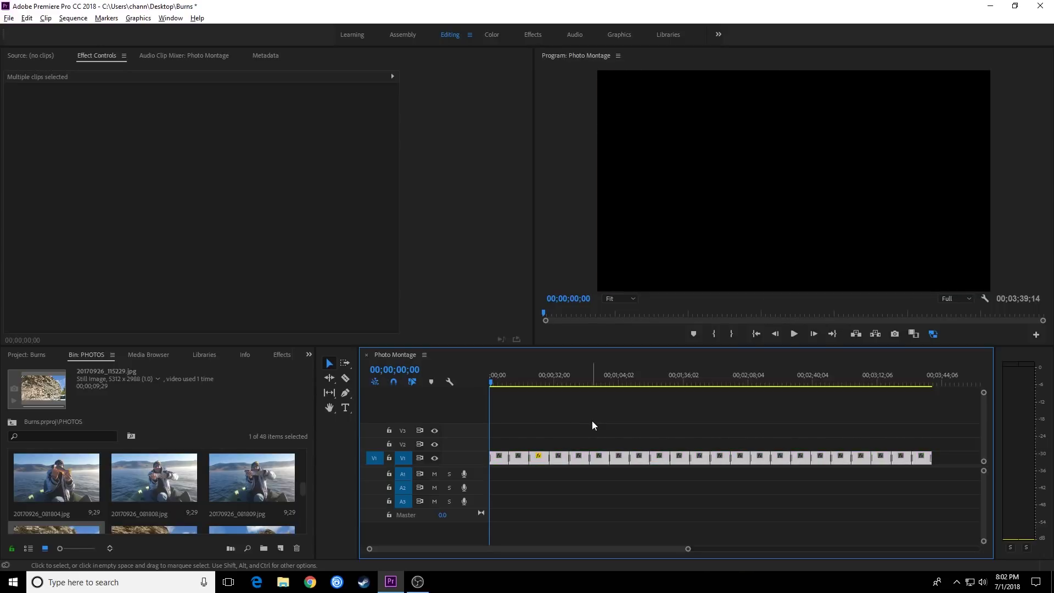
click(498, 384)
key(=)
key(=)
key(=)
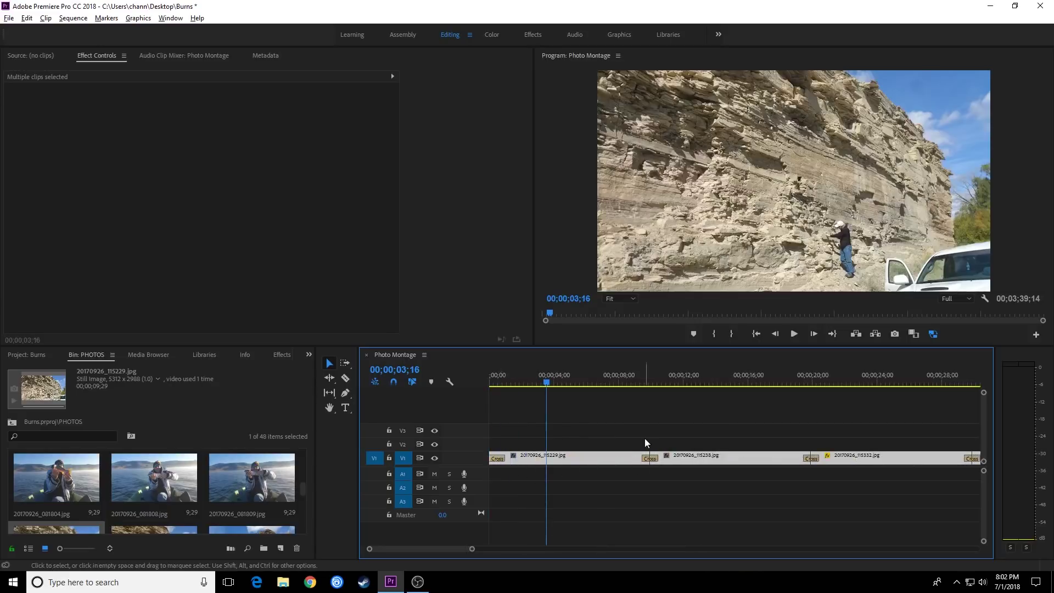
key(shift+=)
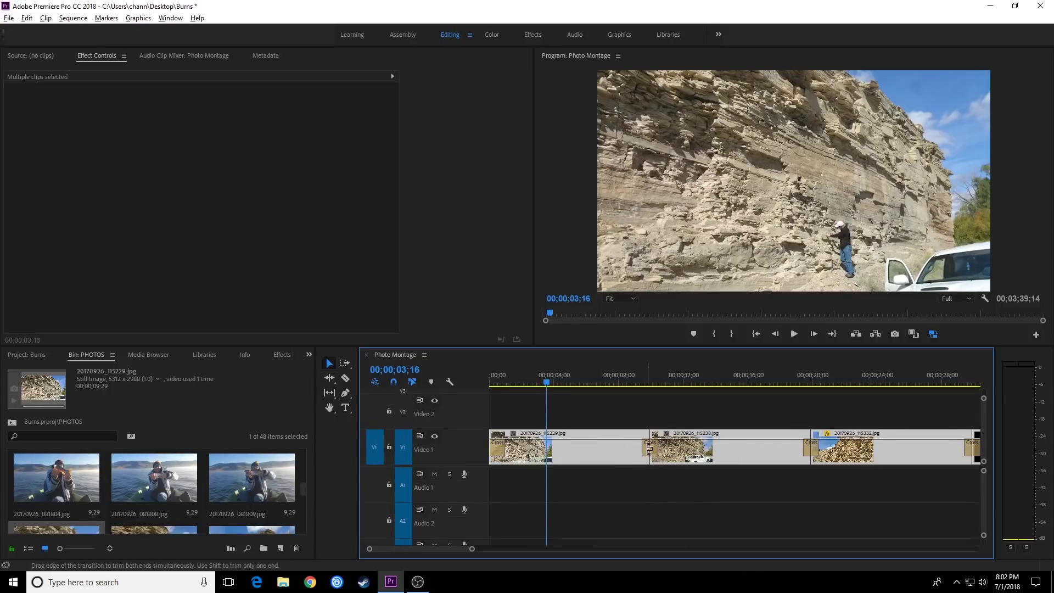
- View the duration setting of the dissolve between the first two clips, then undo the transitions on all clips
double_click(648, 449)
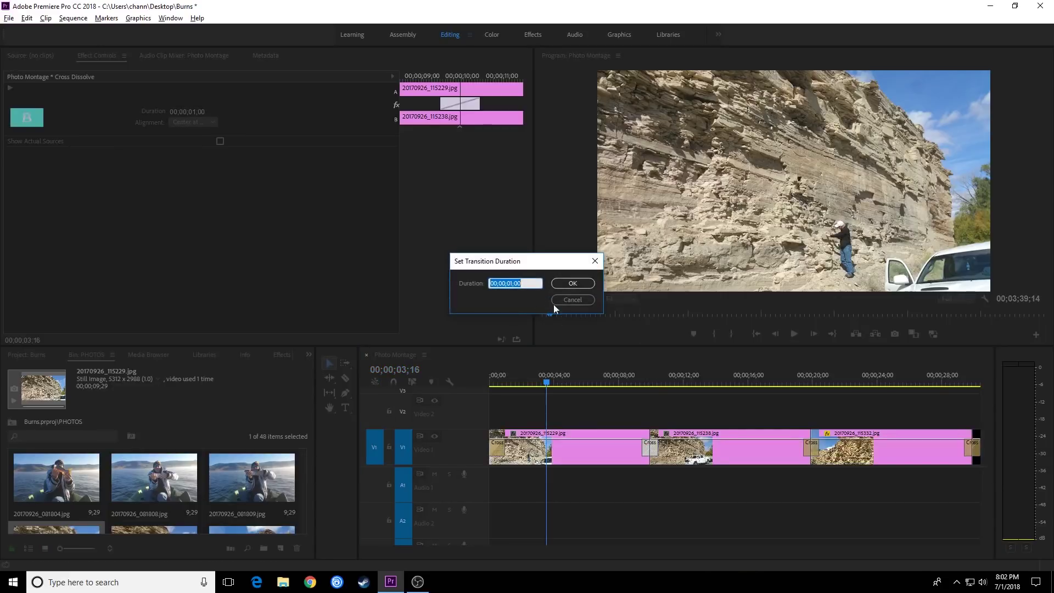
click(577, 302)
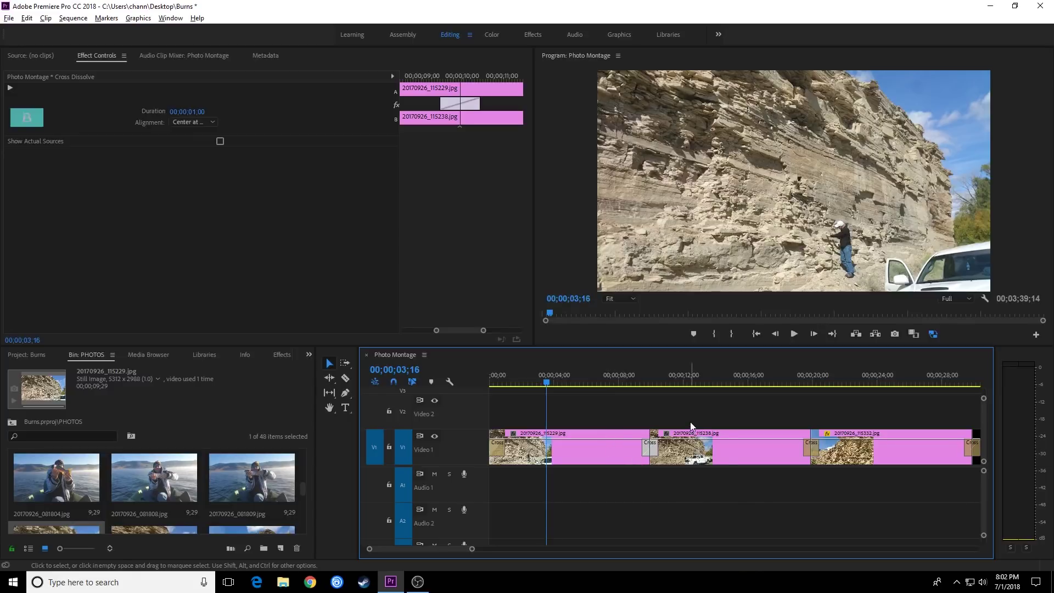
key(ctrl+z)
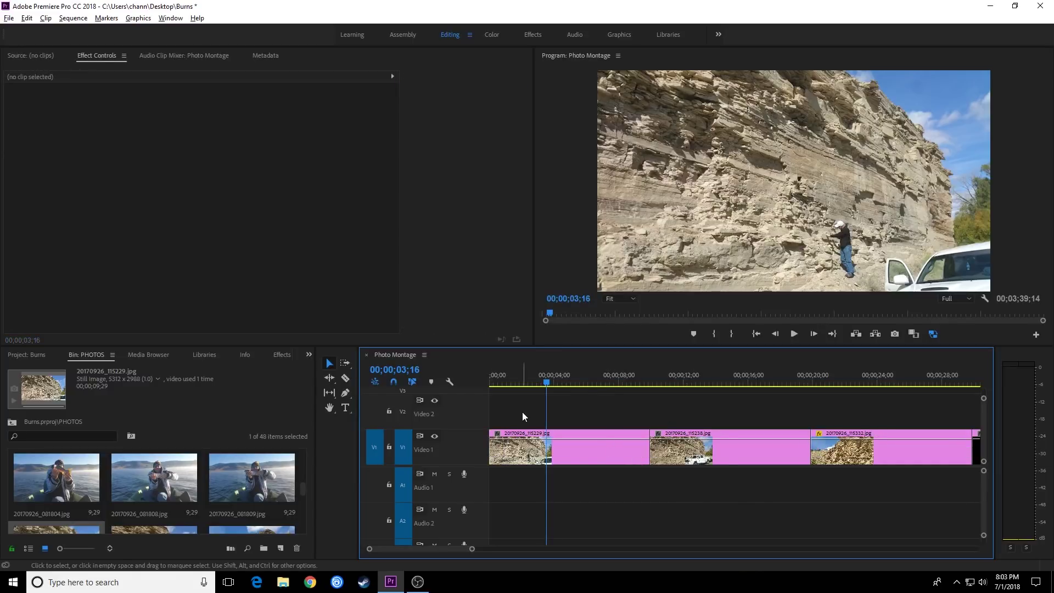
- Apply the default Cross Dissolve at the start of the first clip and at the cut between the first two clips
key(Home)
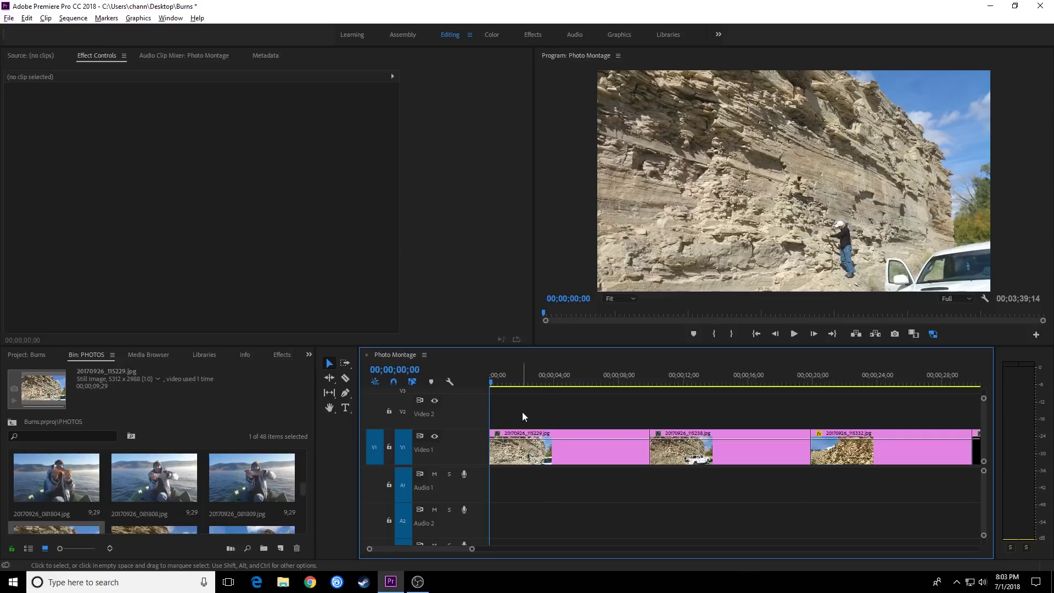
key(ctrl+d)
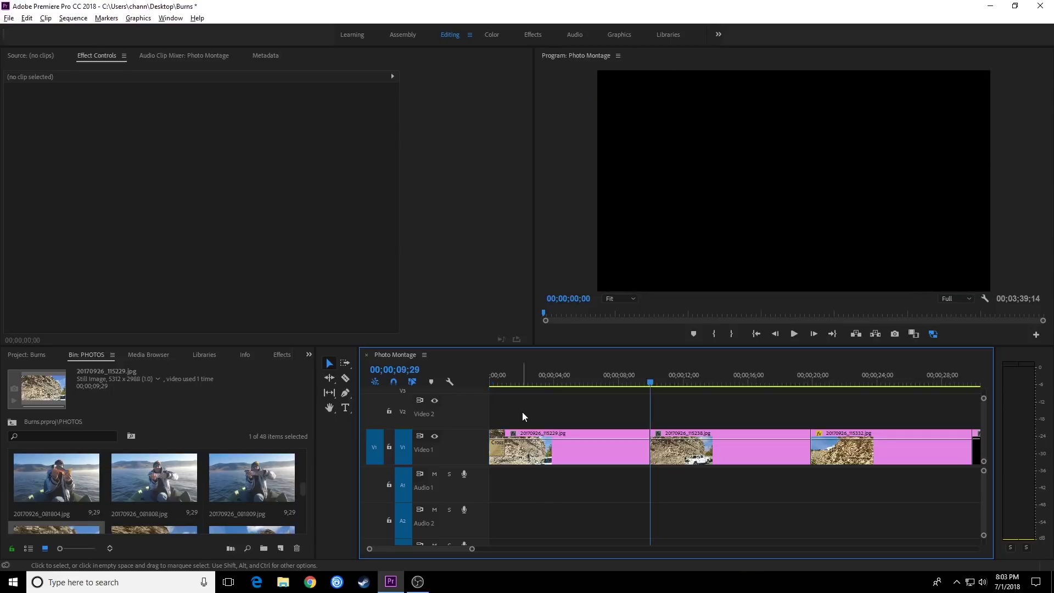
key(Down)
key(ctrl+d)
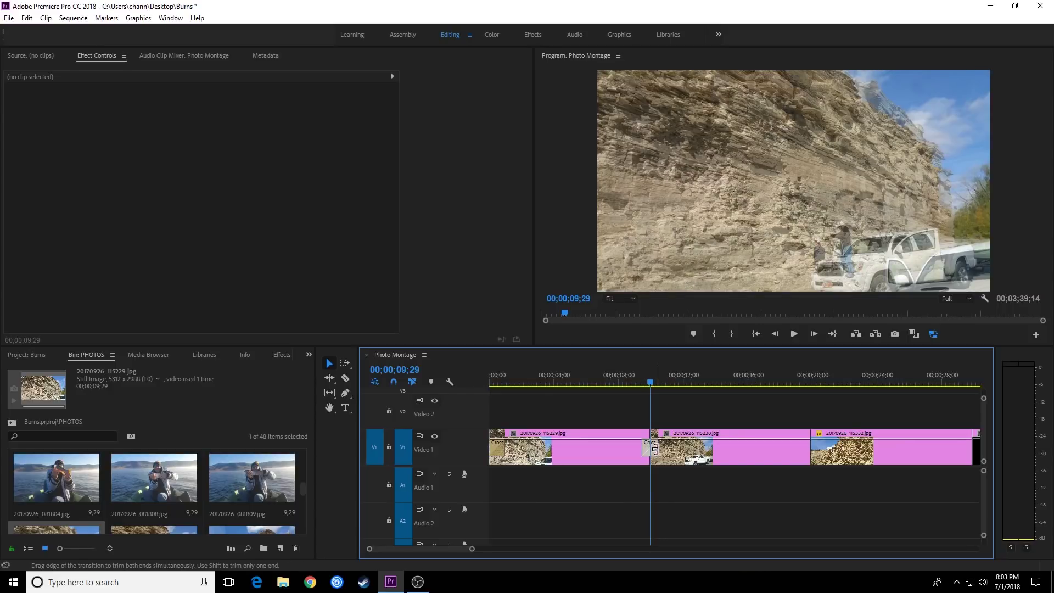
- Set the duration of the Cross Dissolve between the first and second clips to 00;00;03;00
double_click(649, 453)
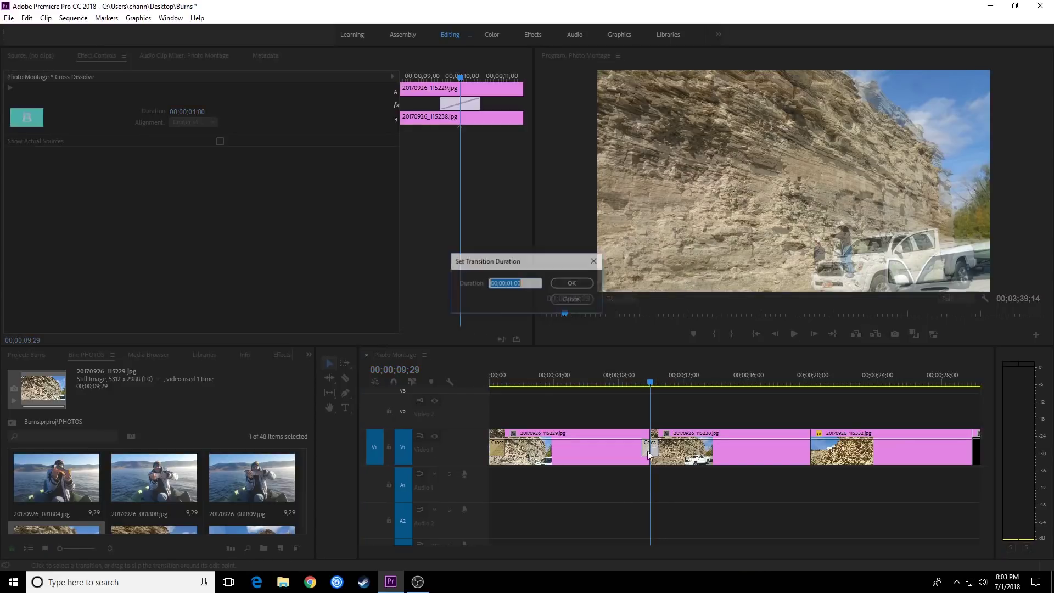
click(512, 283)
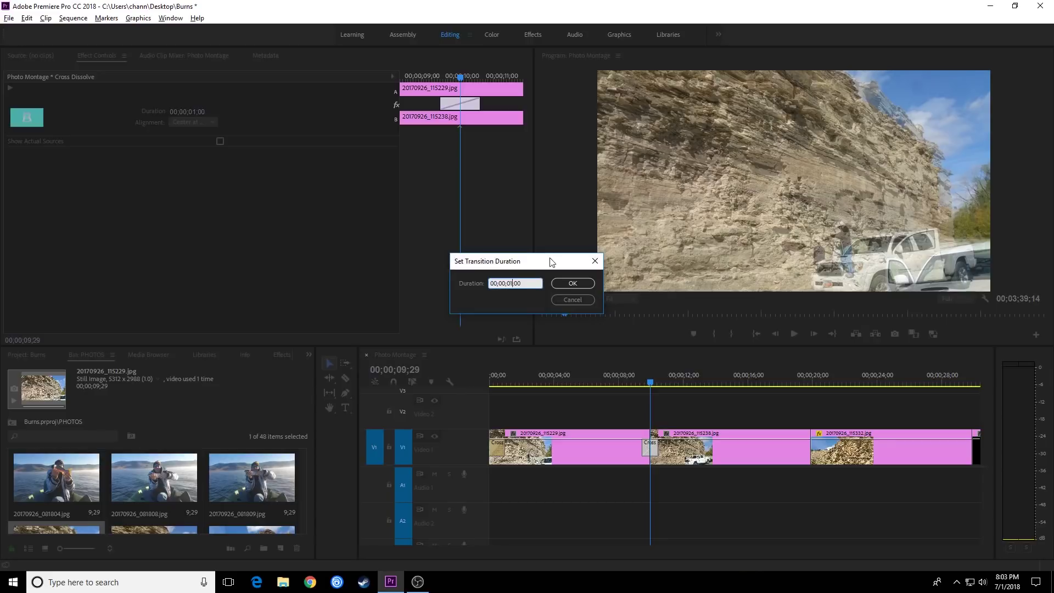
text(3)
key(Return)
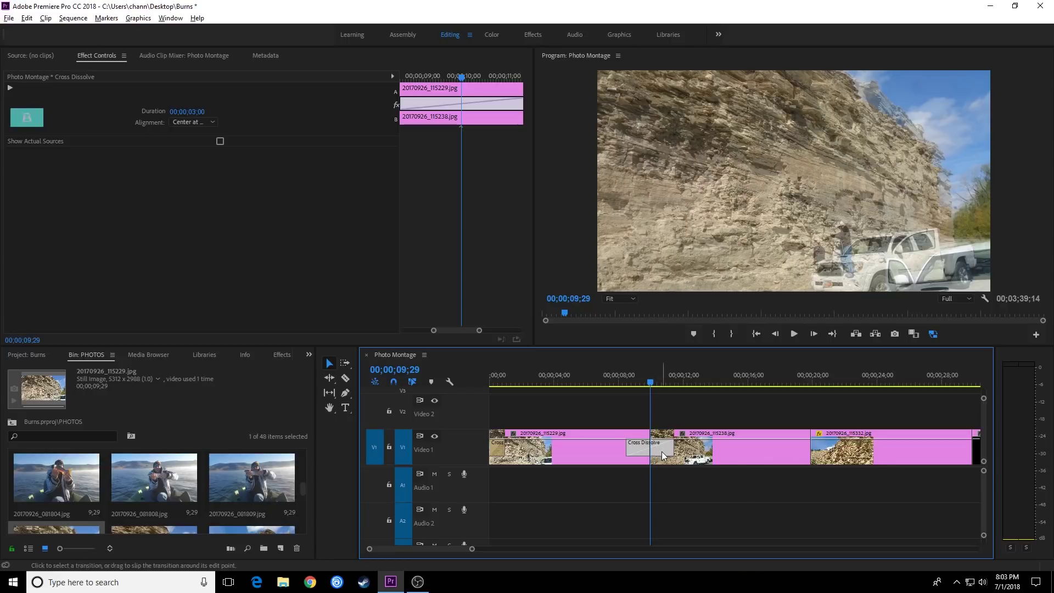
mouse_move(663, 451)
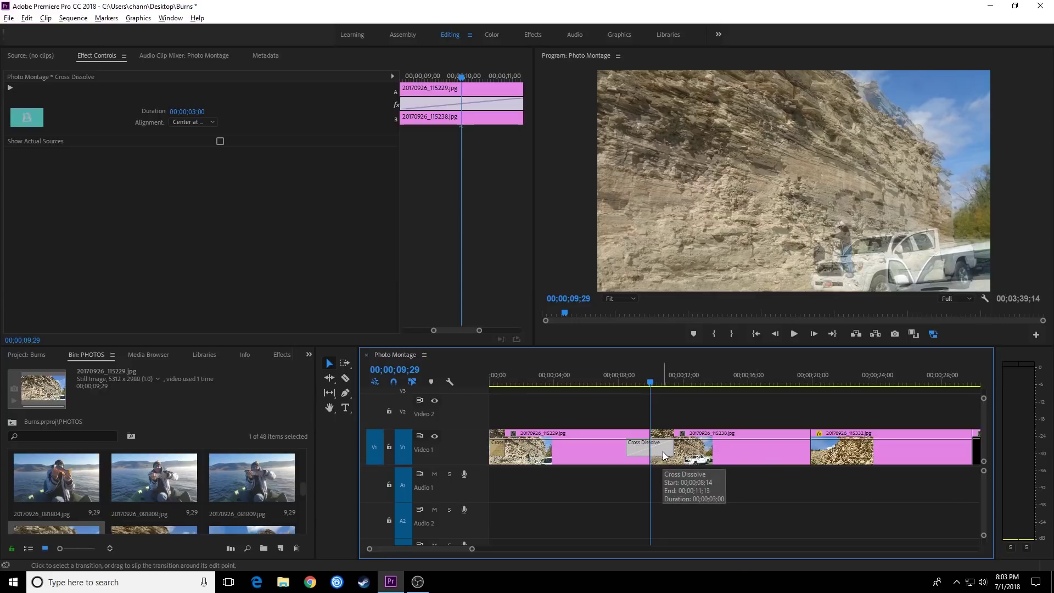
- Select all edit points from the second clip's end onward with the Rolling Edit tool and apply the default Cross Dissolve to them
key(backslash)
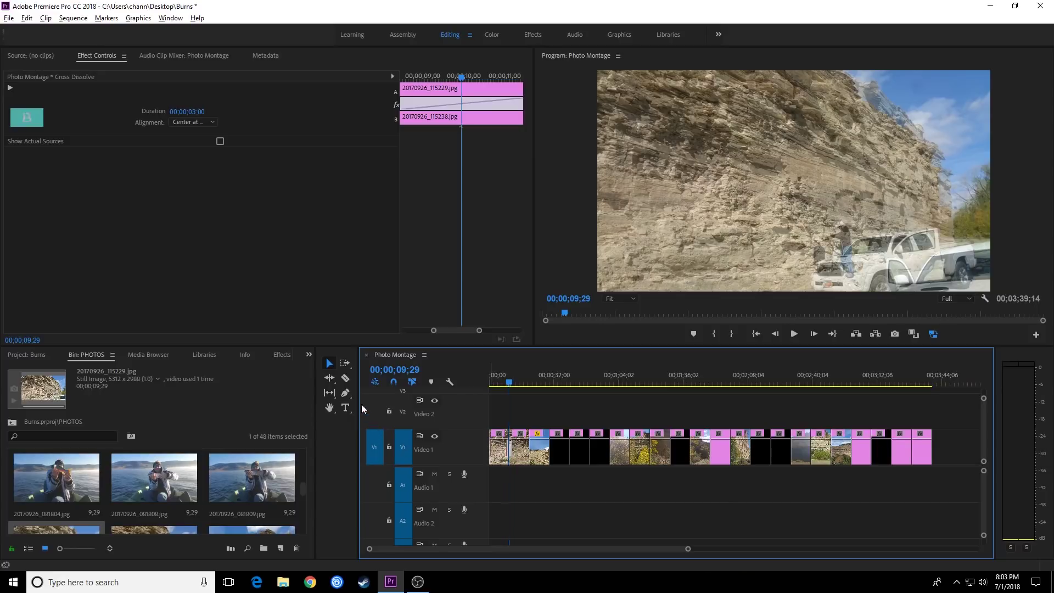
drag(935, 415, 476, 449)
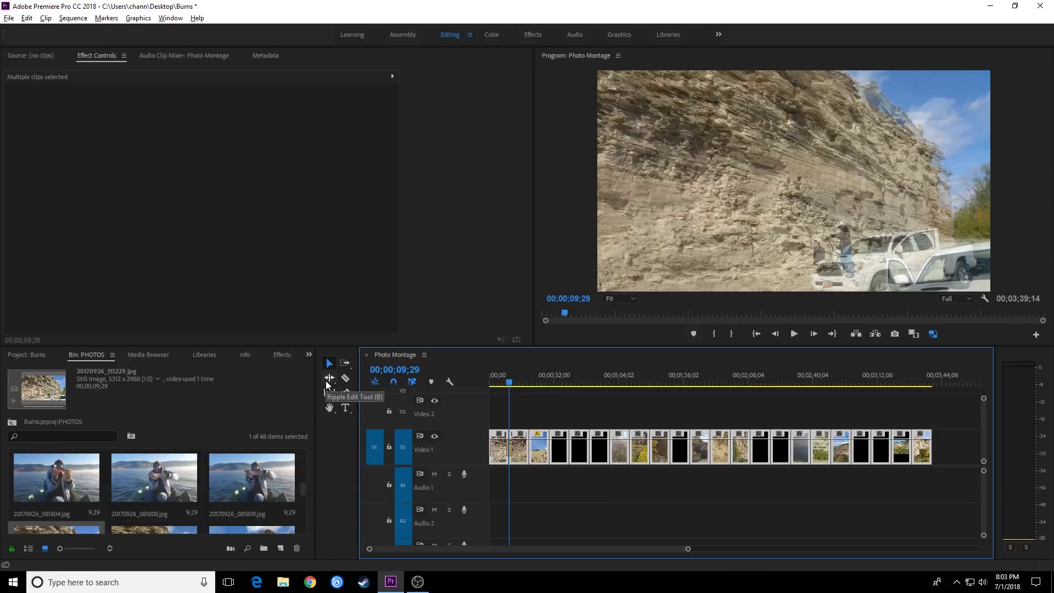
key(n)
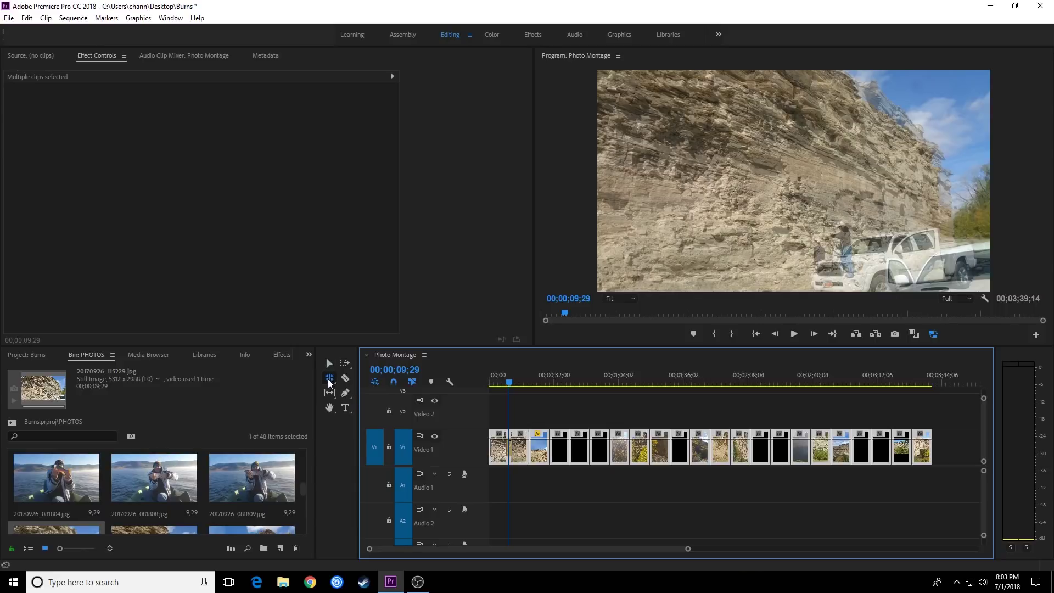
drag(934, 415, 520, 446)
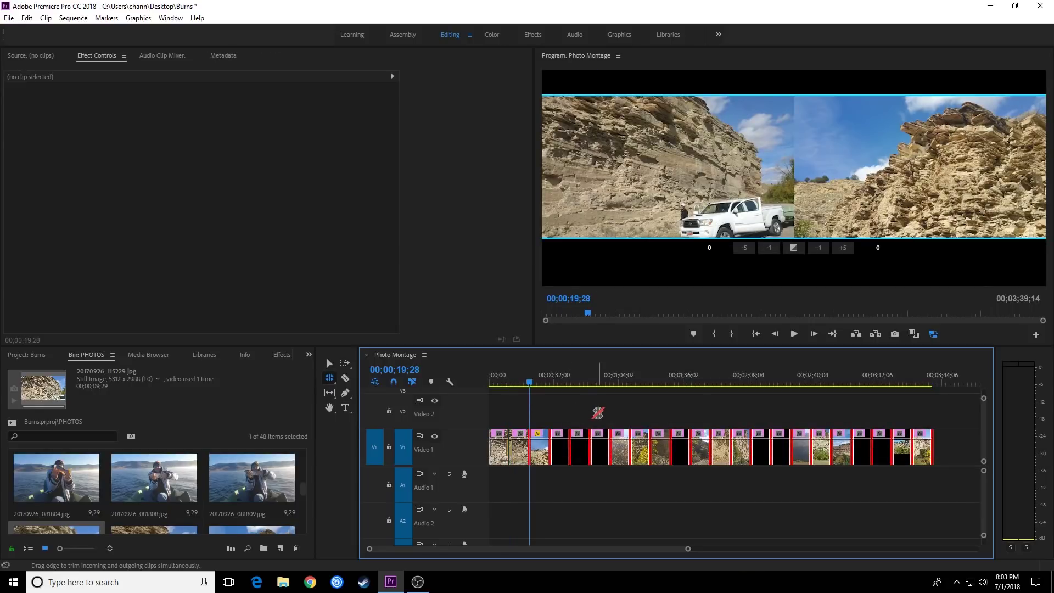
key(ctrl+d)
key(v)
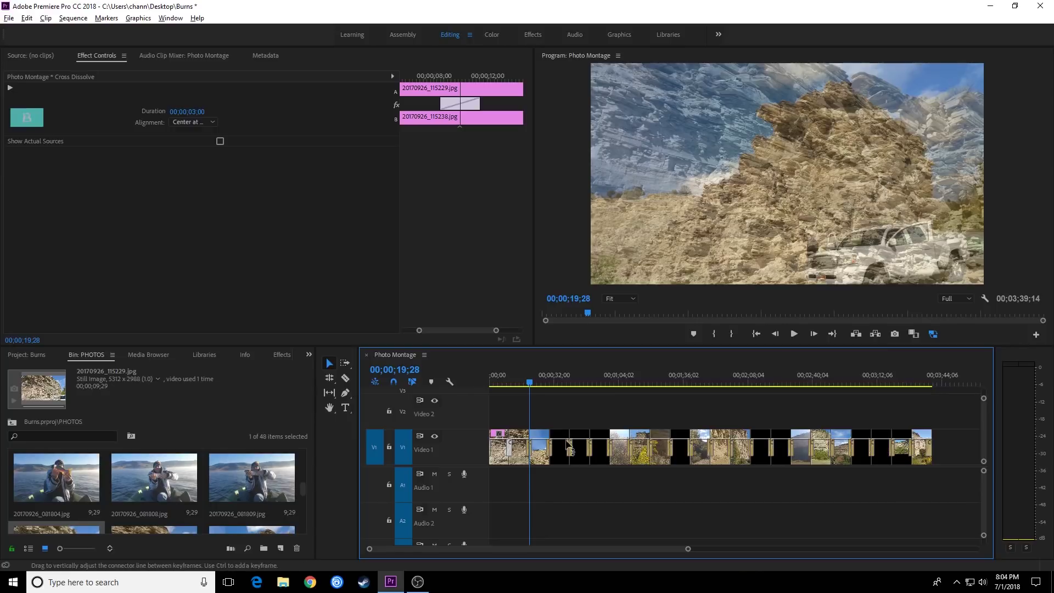
- Delete the one-second Cross Dissolve at the start of the first clip, 20170926_115229.jpg
key(Home)
key(equal)
key(equal)
key(equal)
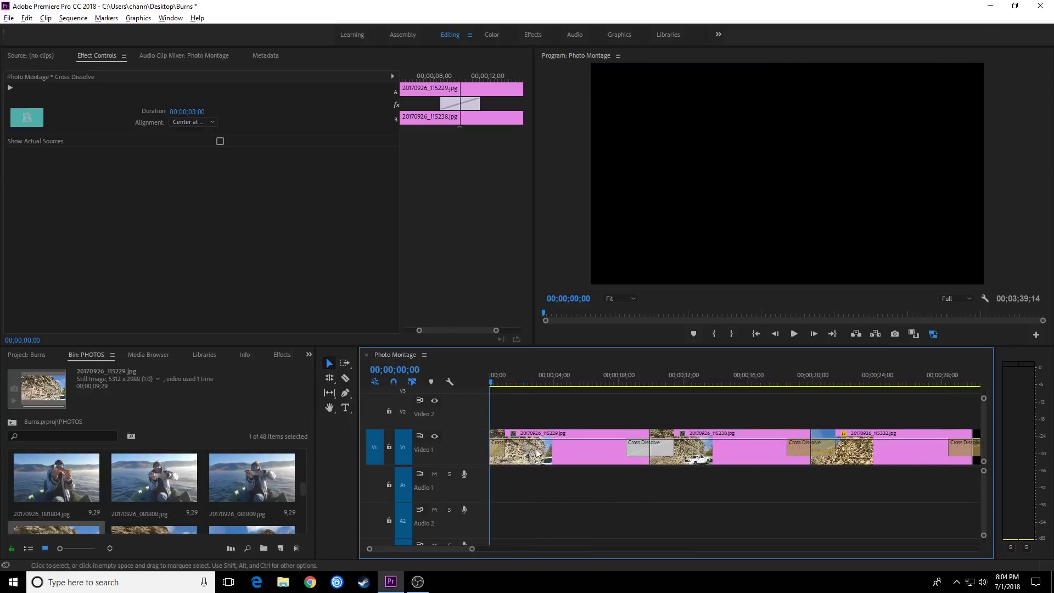
click(497, 450)
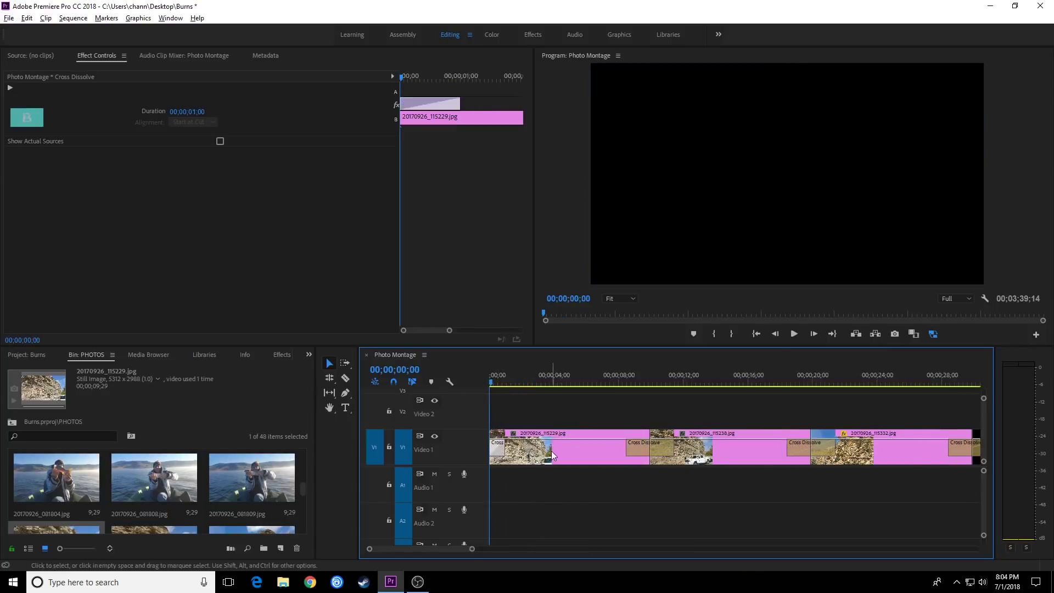
key(Delete)
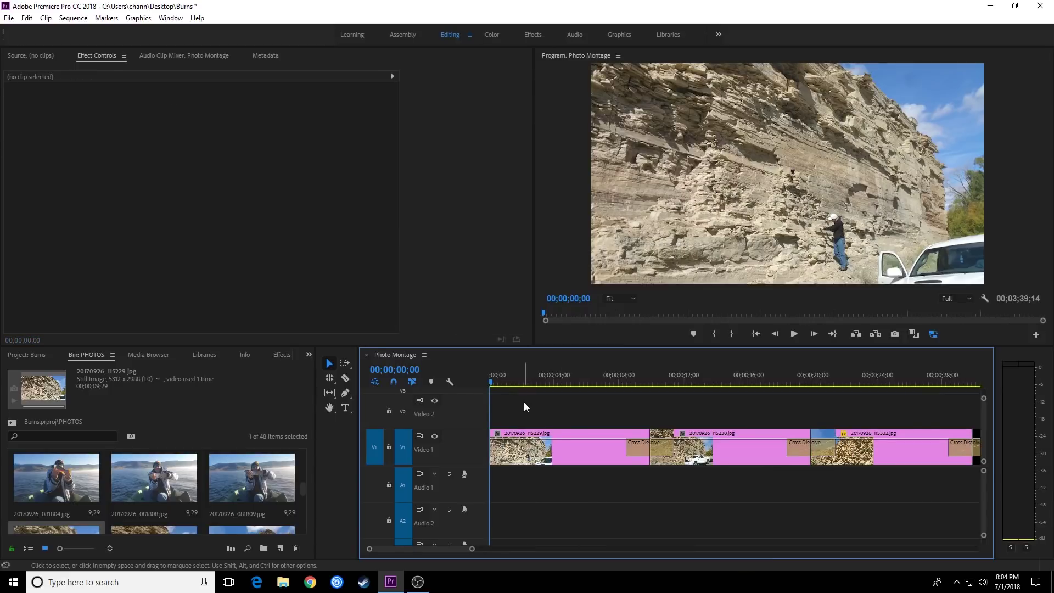
- Select the edit point at the start of the first clip with the Rolling Edit tool and apply the default Cross Dissolve
key(n)
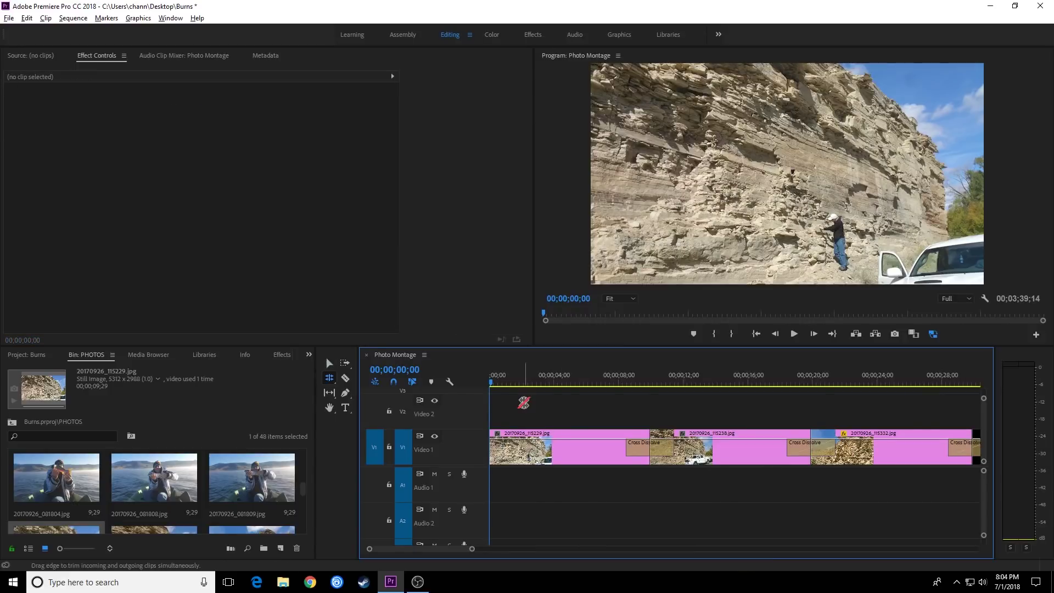
drag(516, 406, 488, 455)
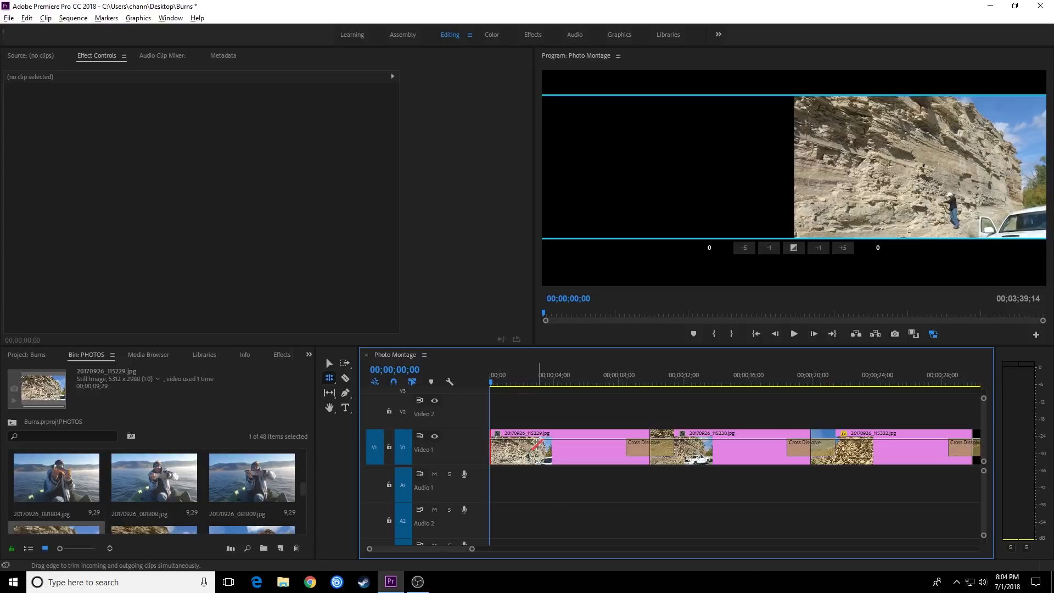
key(ctrl+d)
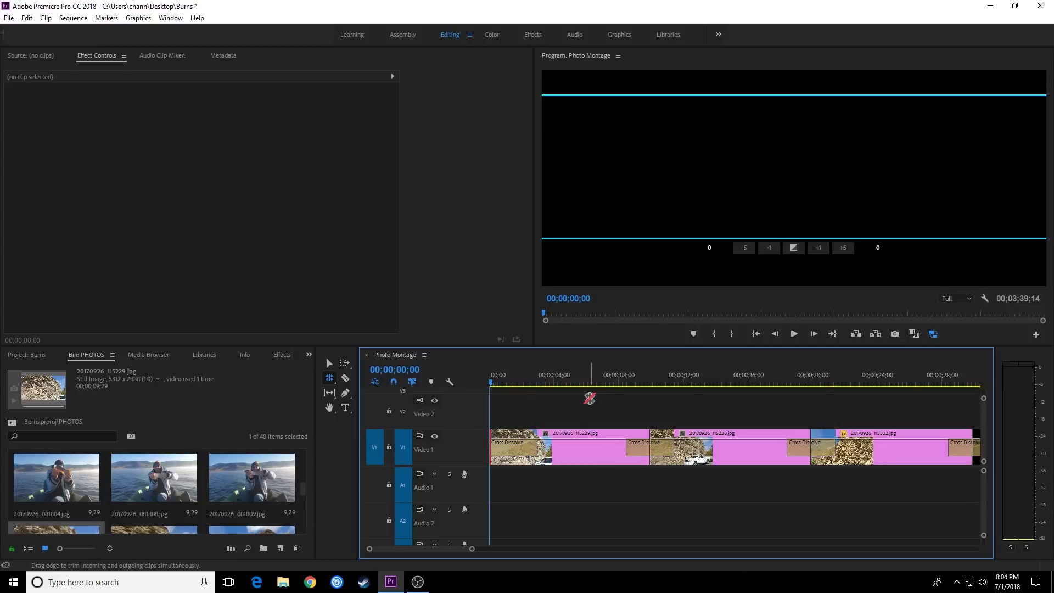
key(v)
- Play the sequence from the start through the first dissolves to examine the transitions
key(space)
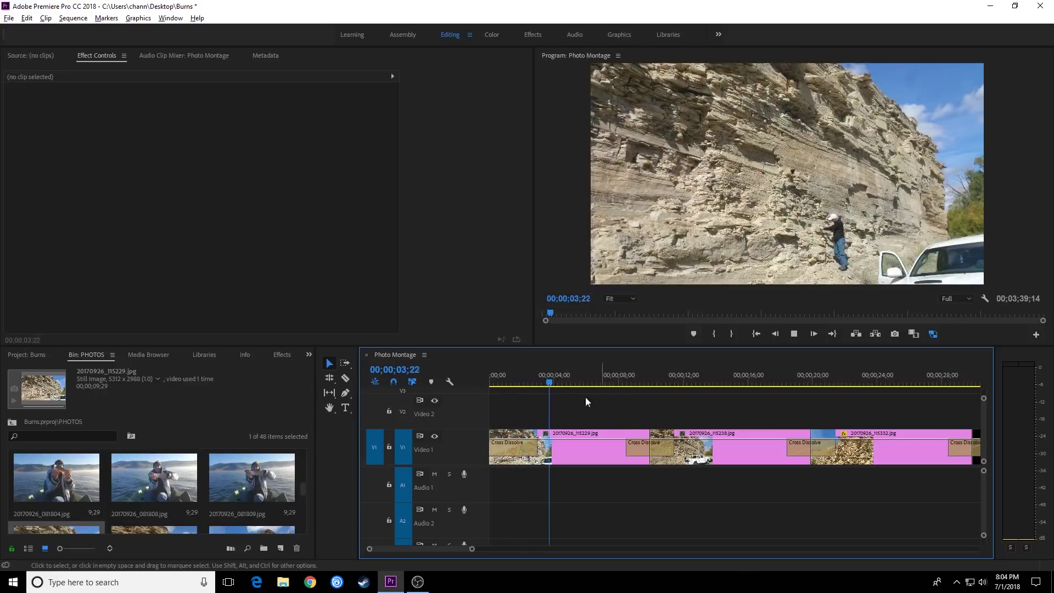
click(599, 383)
key(space)
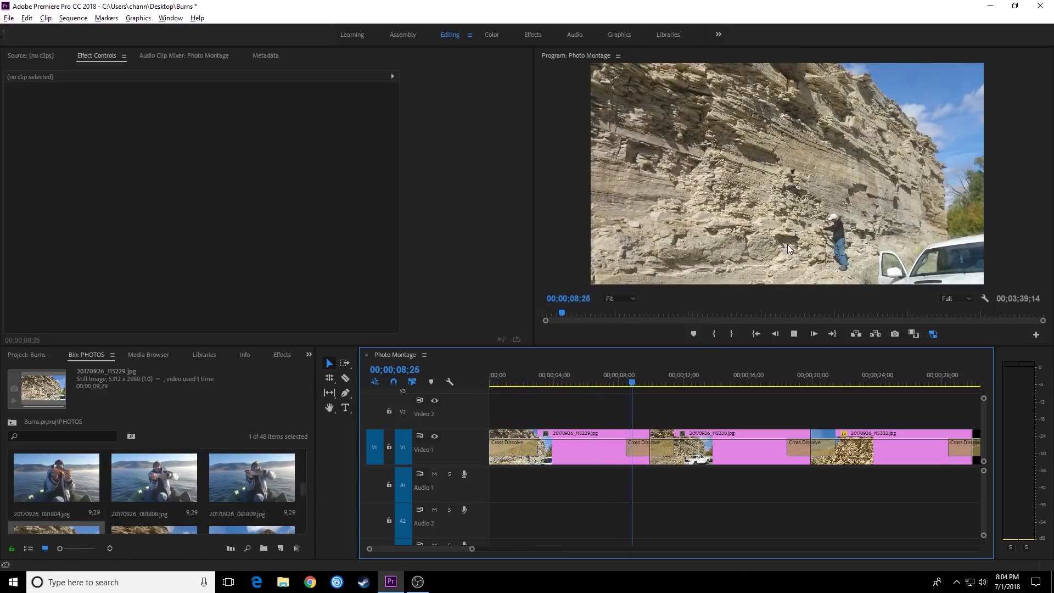
key(minus)
key(minus)
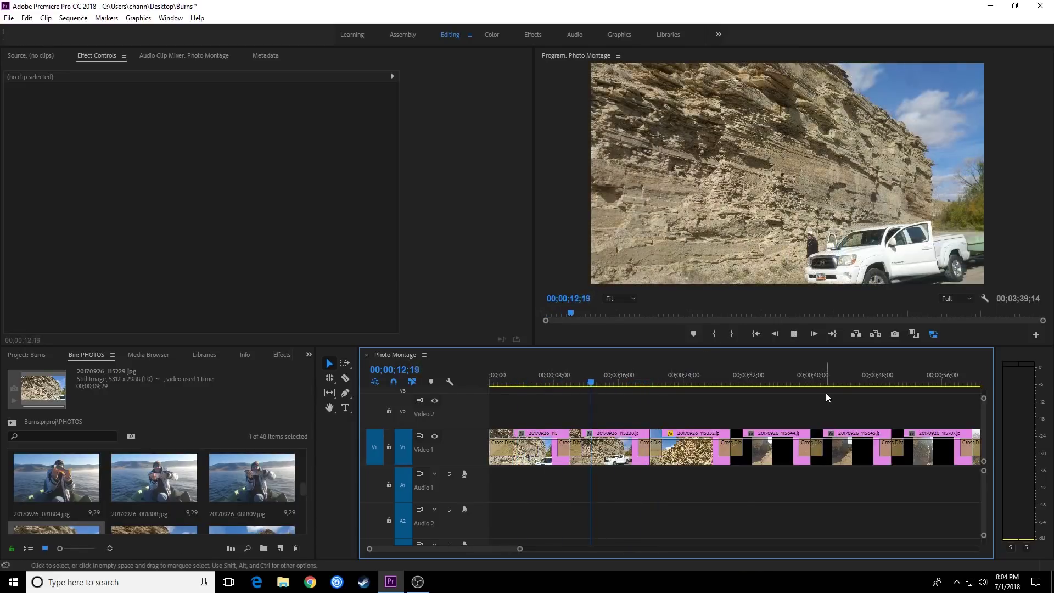
- Select the vertical photo 20170926_120316.jpg in the sequence and set its scale to 317 to fill the frame
click(594, 379)
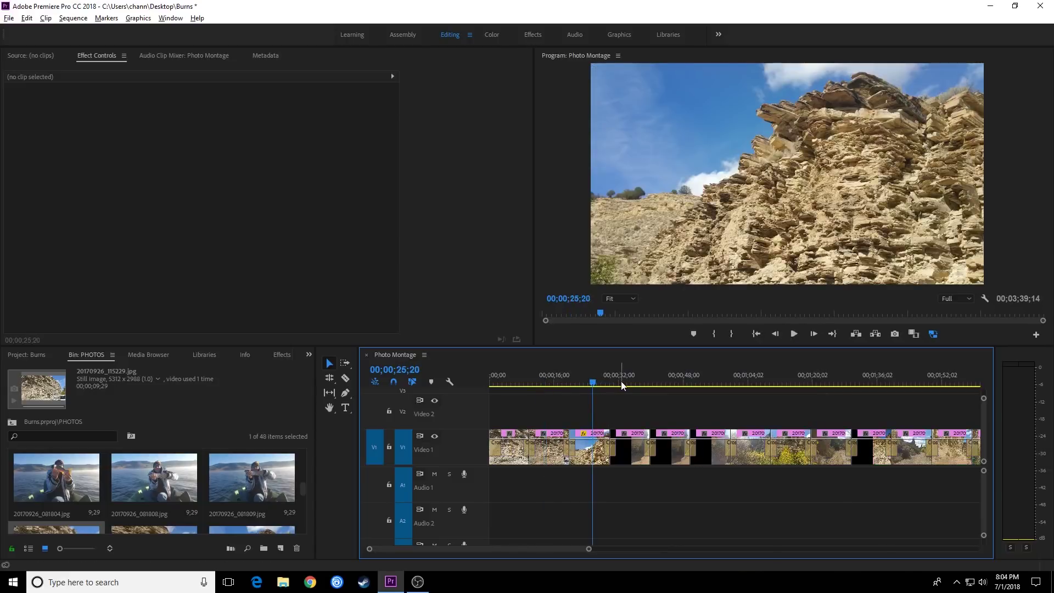
drag(620, 381, 692, 404)
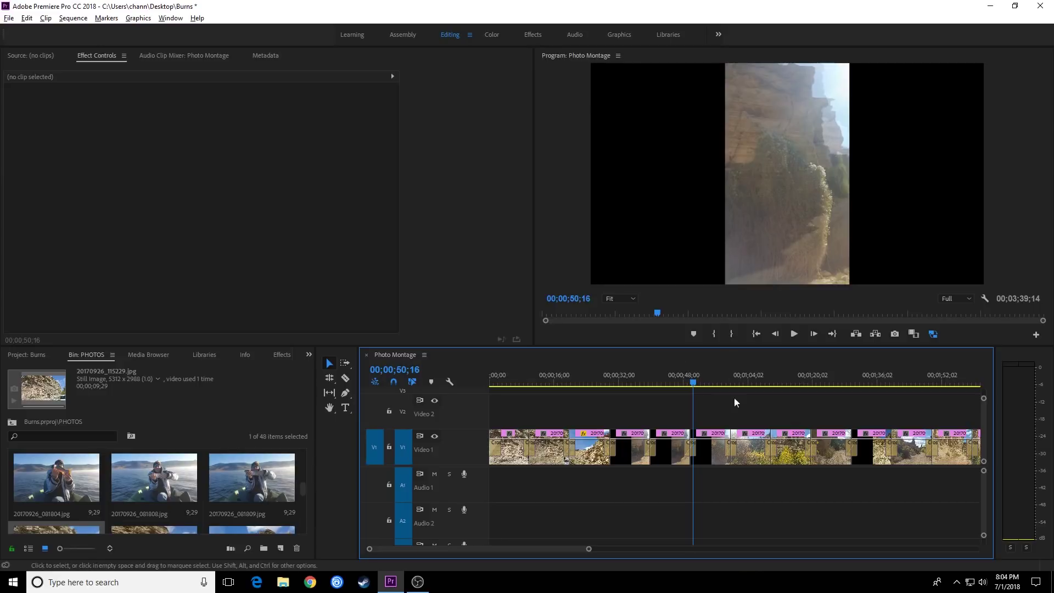
click(871, 384)
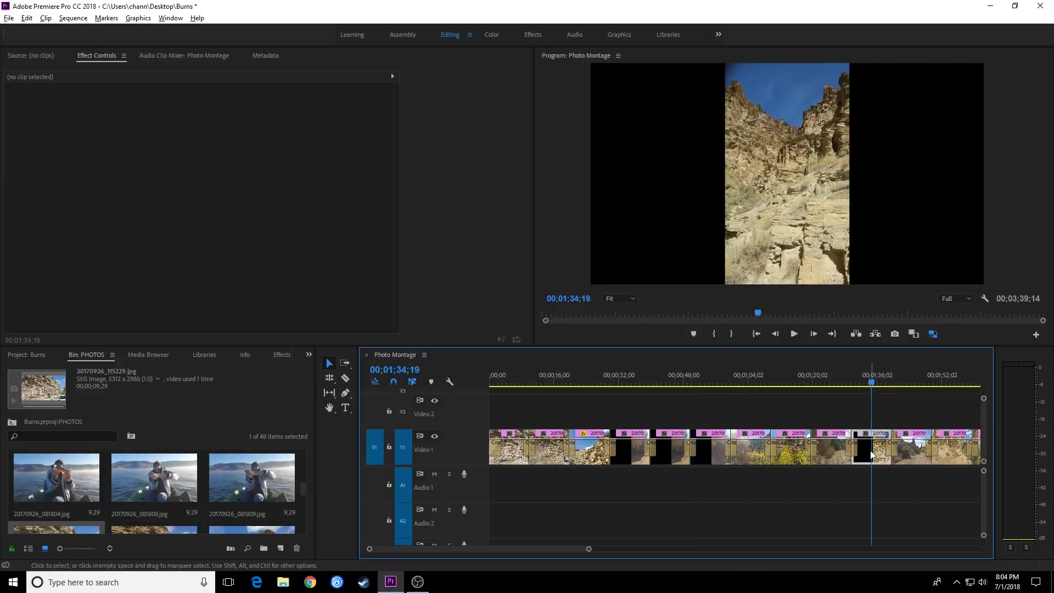
click(871, 450)
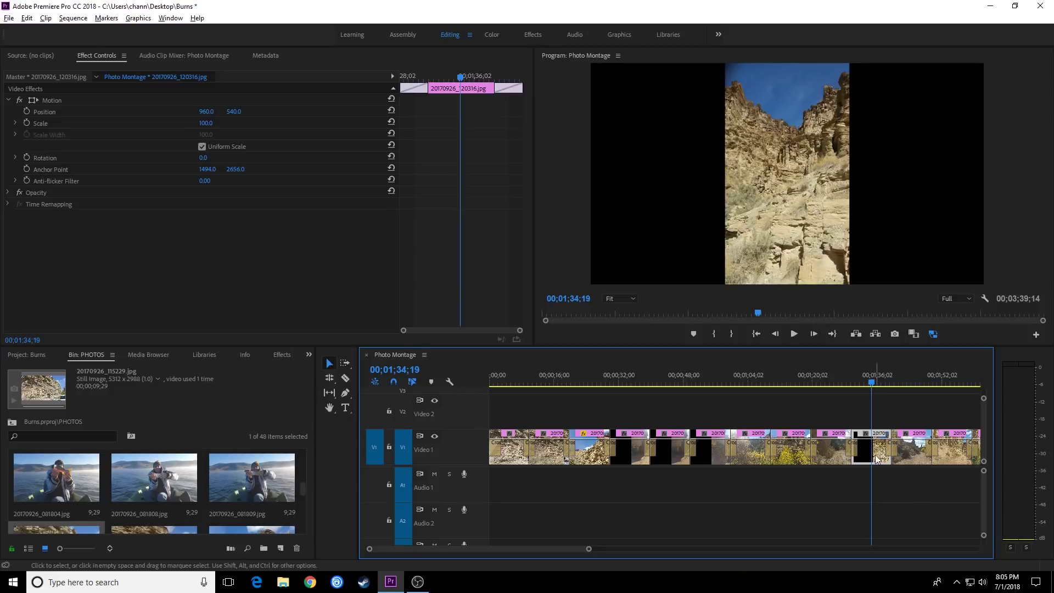
drag(211, 129, 331, 129)
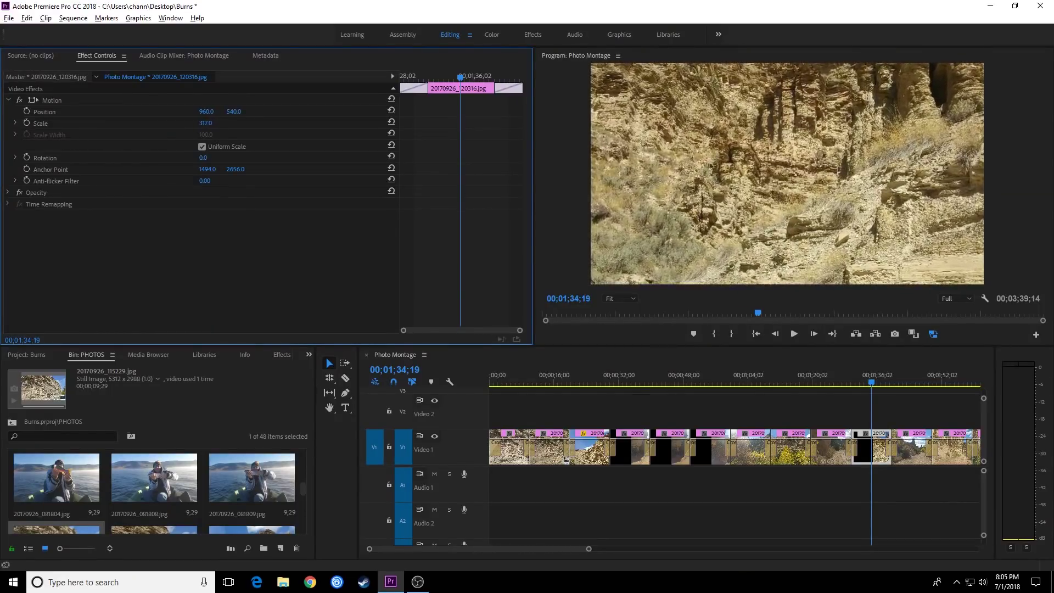
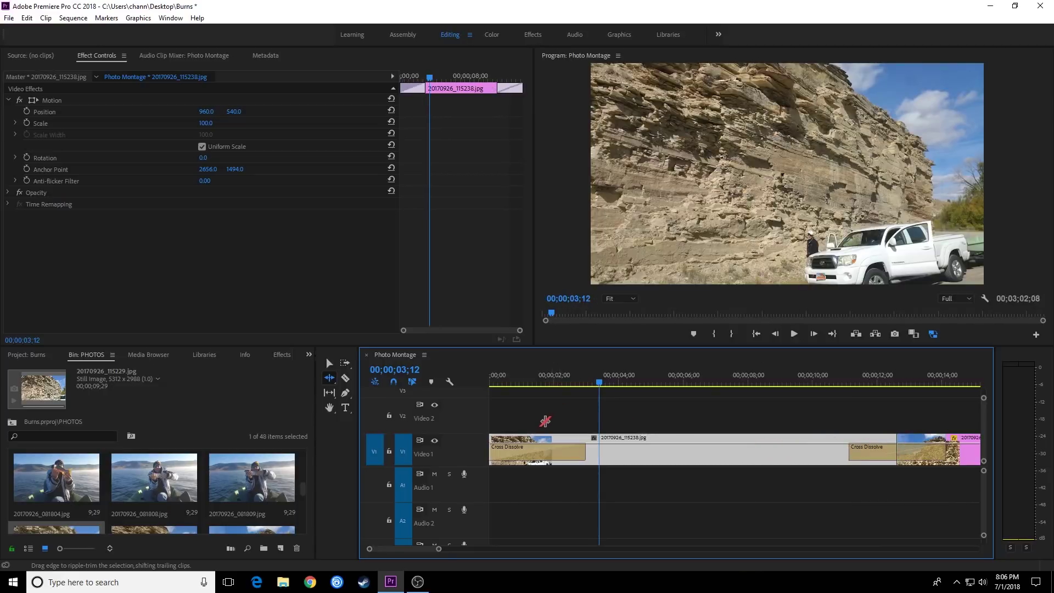
- Turn on Position and Scale keyframing for 20170926_115238.jpg at 00;00;04;02, with the effect keyframe area widened
key(v)
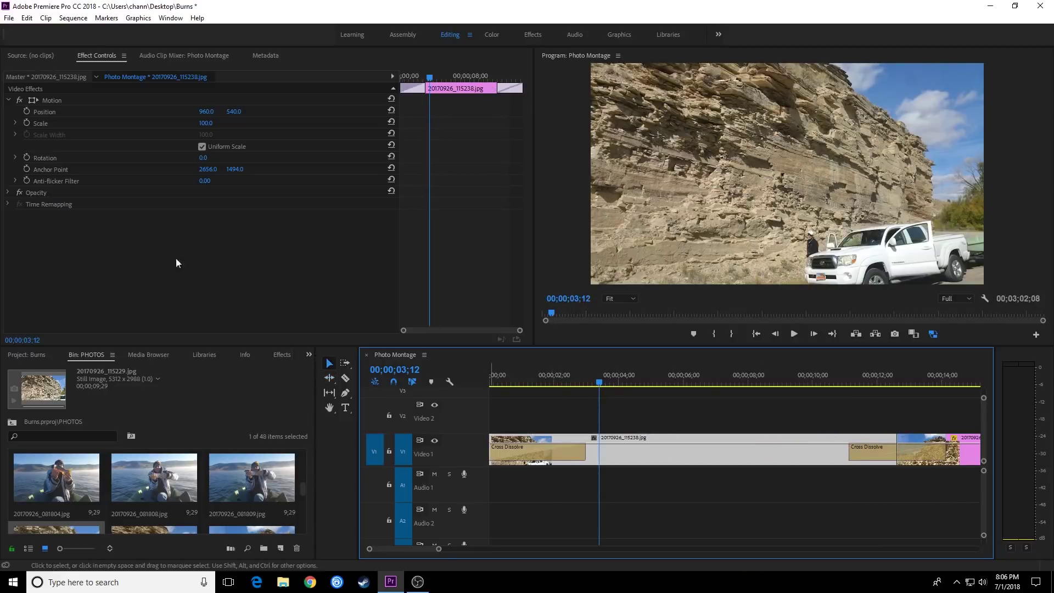
click(95, 59)
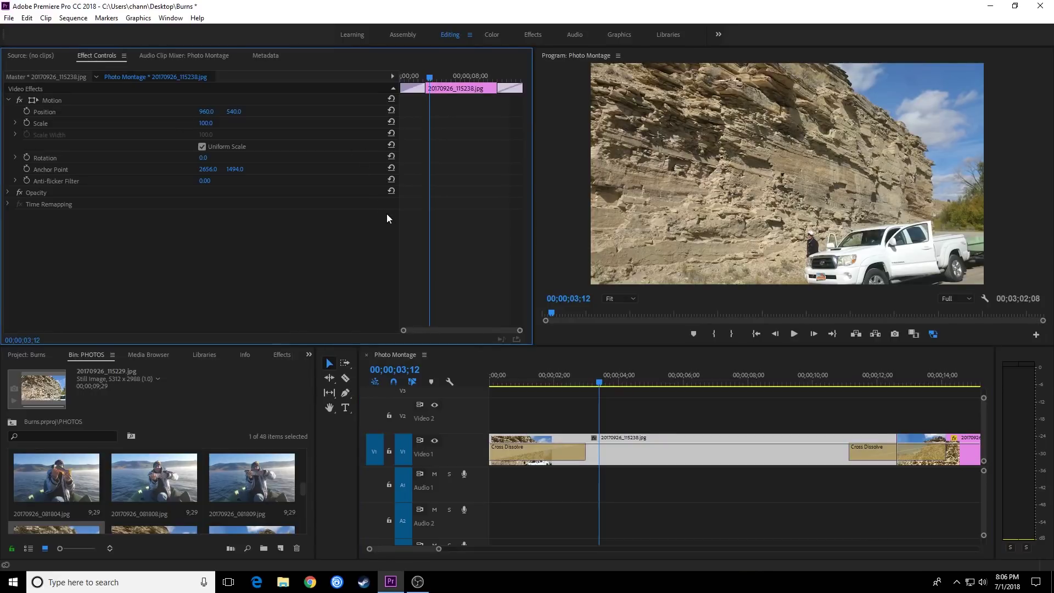
drag(398, 219, 220, 217)
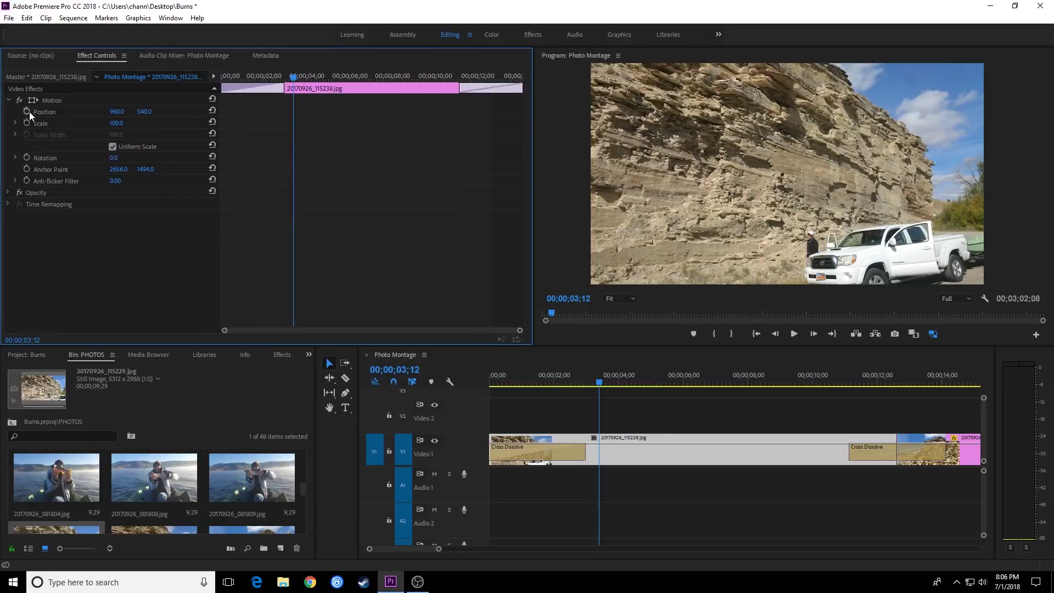
drag(268, 75, 307, 76)
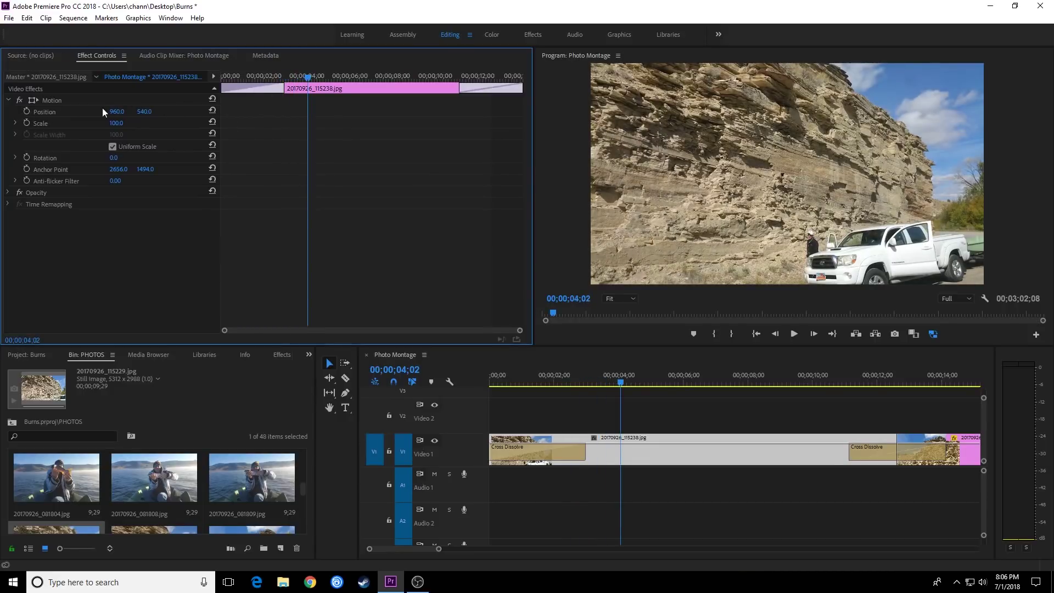
click(28, 111)
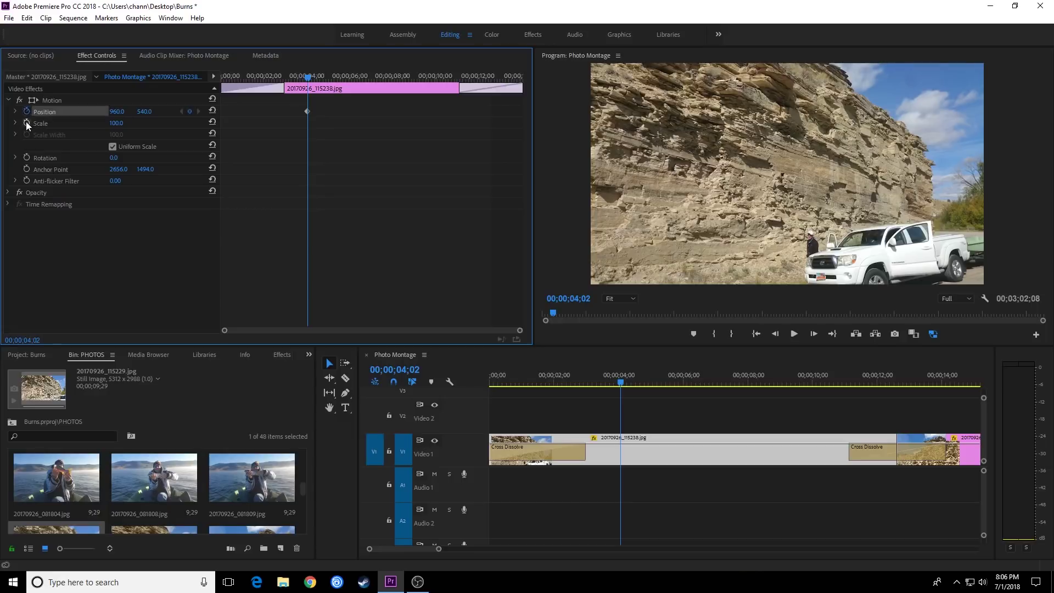
click(26, 122)
- Add a second pair of Position and Scale keyframes to 20170926_115238.jpg at 00;00;07;20
drag(317, 77, 385, 79)
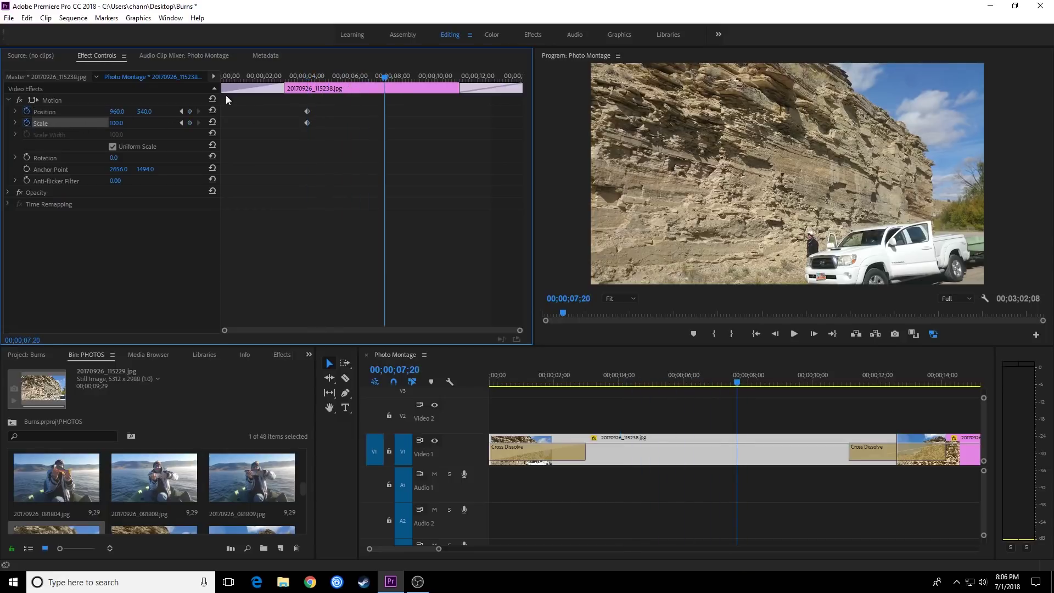
click(190, 111)
click(190, 122)
- At the first keyframes of 20170926_115238.jpg, set the scale to 156 and vertical position to 251, and play the move
click(179, 111)
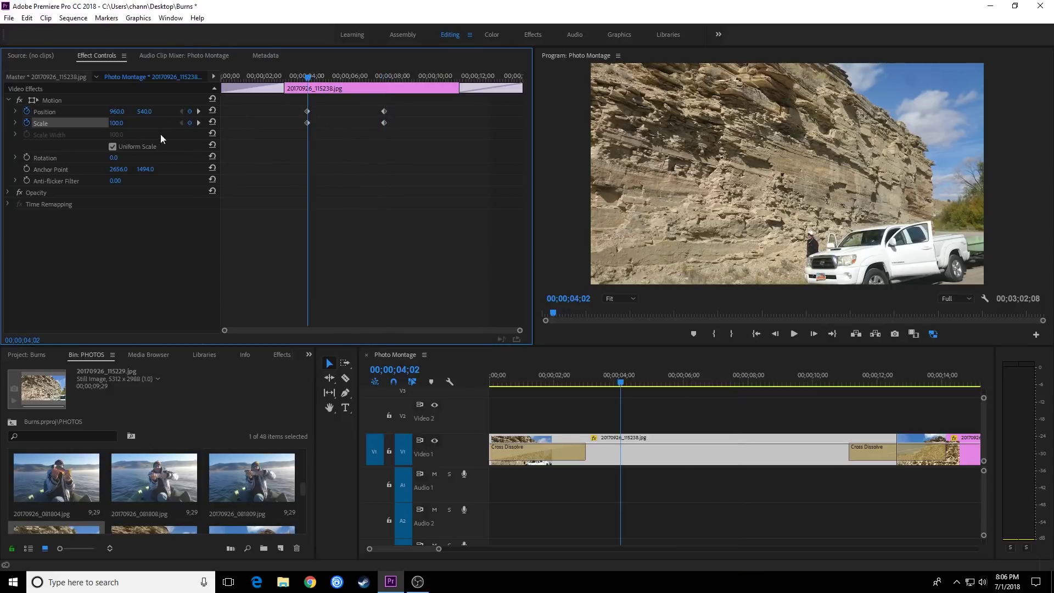
click(198, 111)
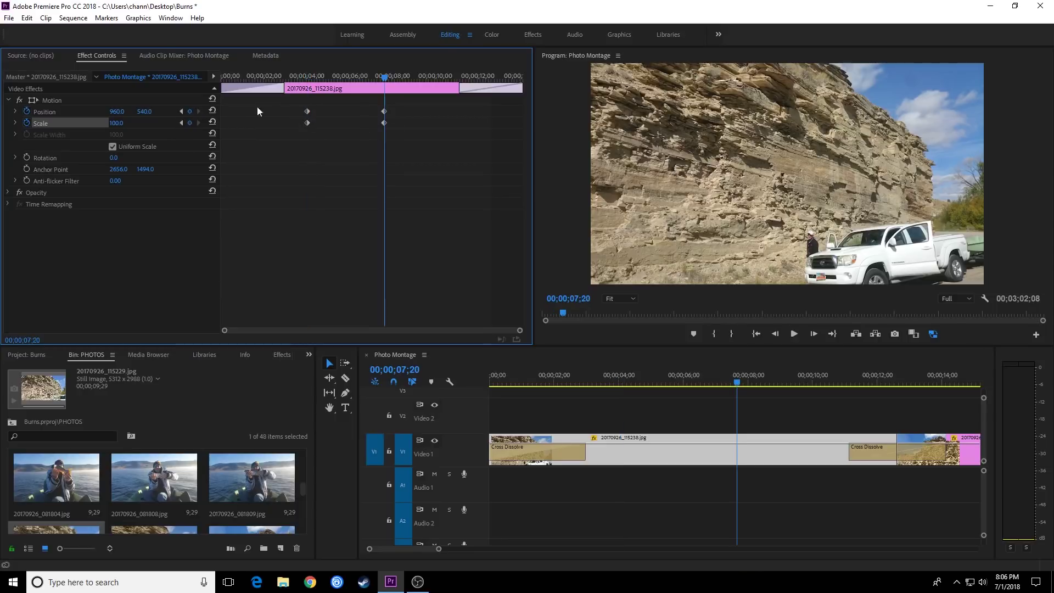
click(181, 111)
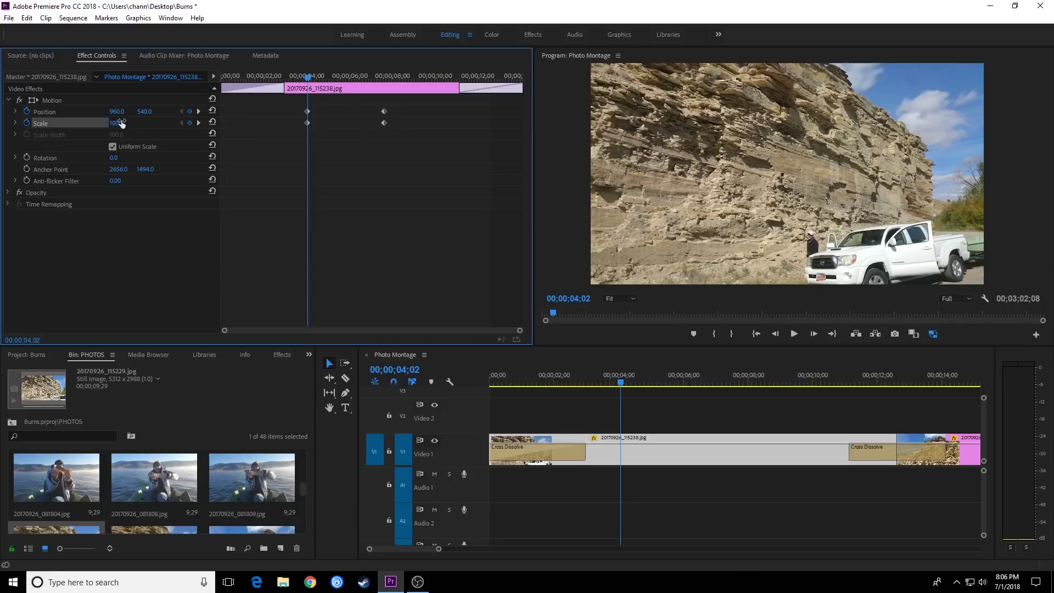
drag(115, 123, 78, 113)
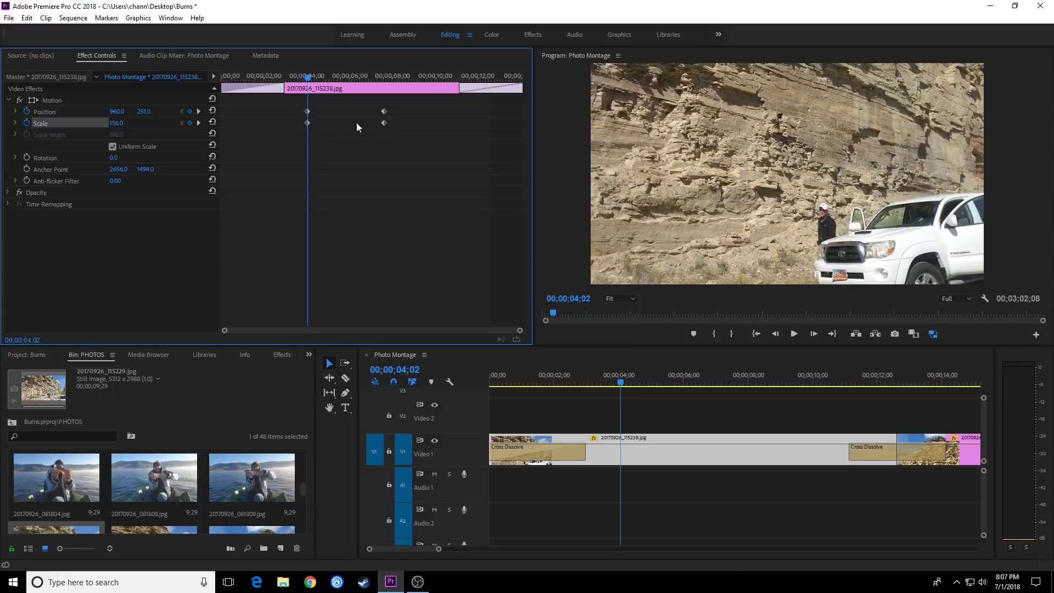
key(space)
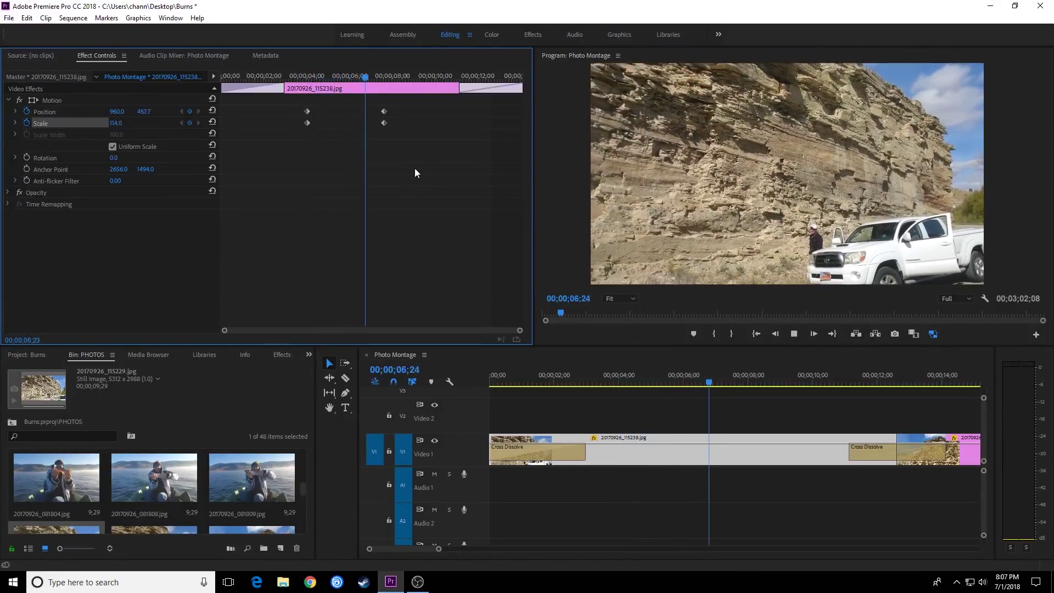
key(space)
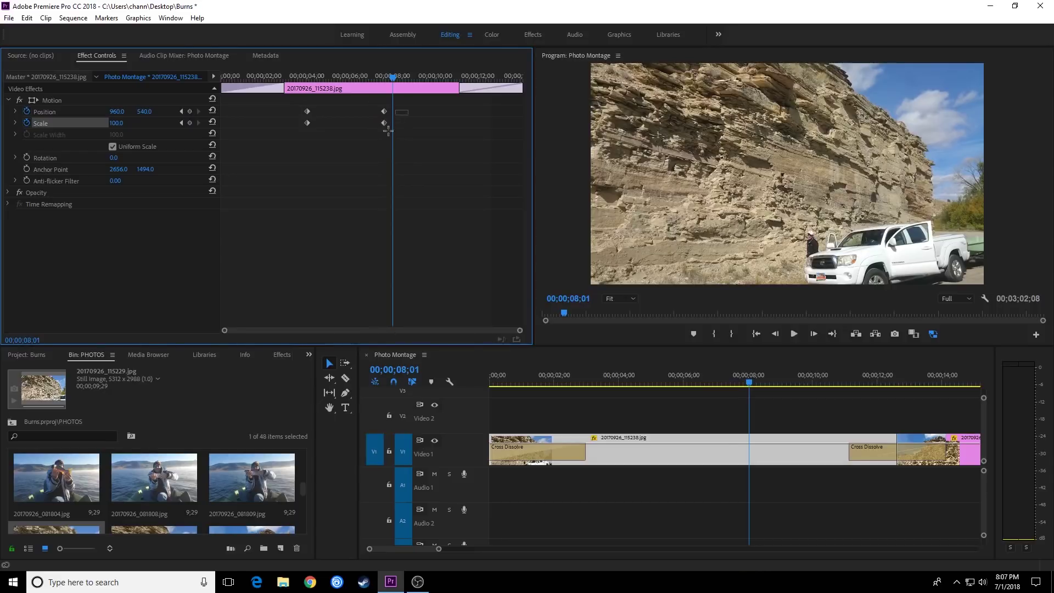
- Move the ending Position and Scale keyframes to about 00;00;10;15 and the starting keyframes to the clip's start
drag(384, 112, 439, 119)
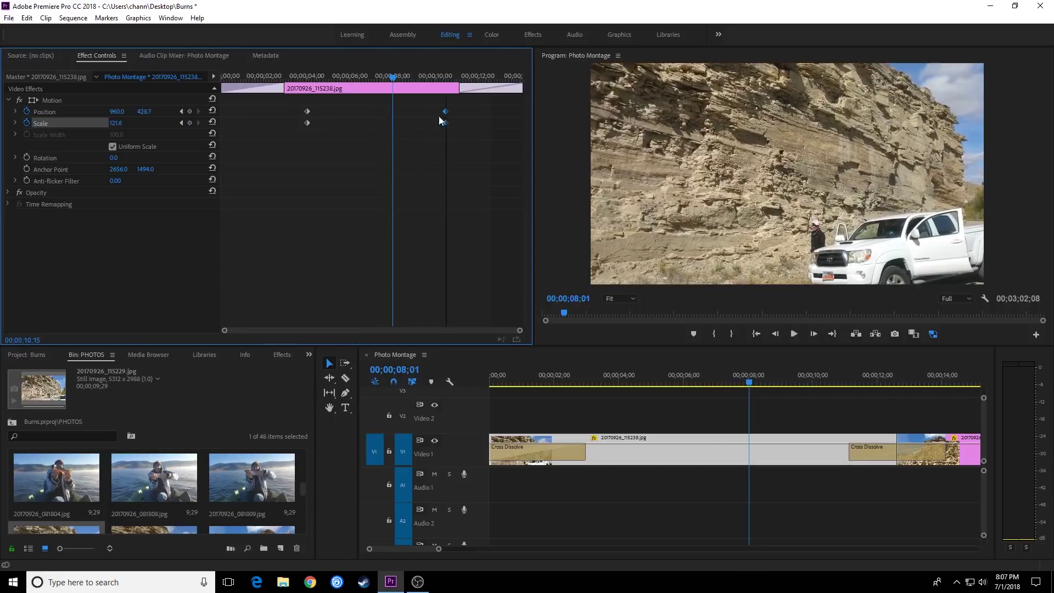
drag(342, 103, 222, 118)
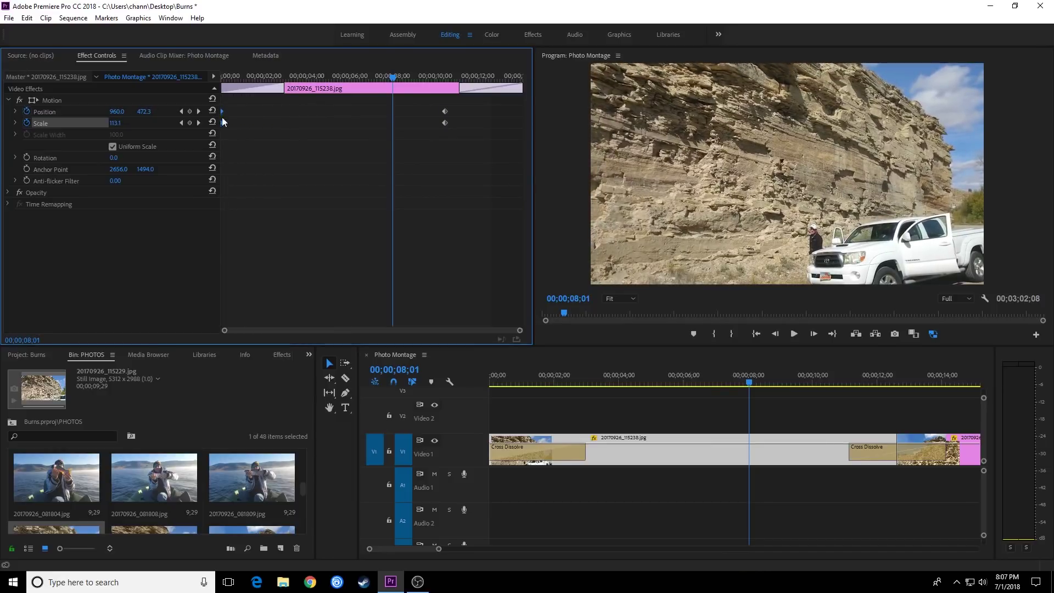
- Apply Ease In temporal interpolation to the ending Position and Scale keyframes and play the move from the start
right_click(445, 115)
mouse_move(488, 202)
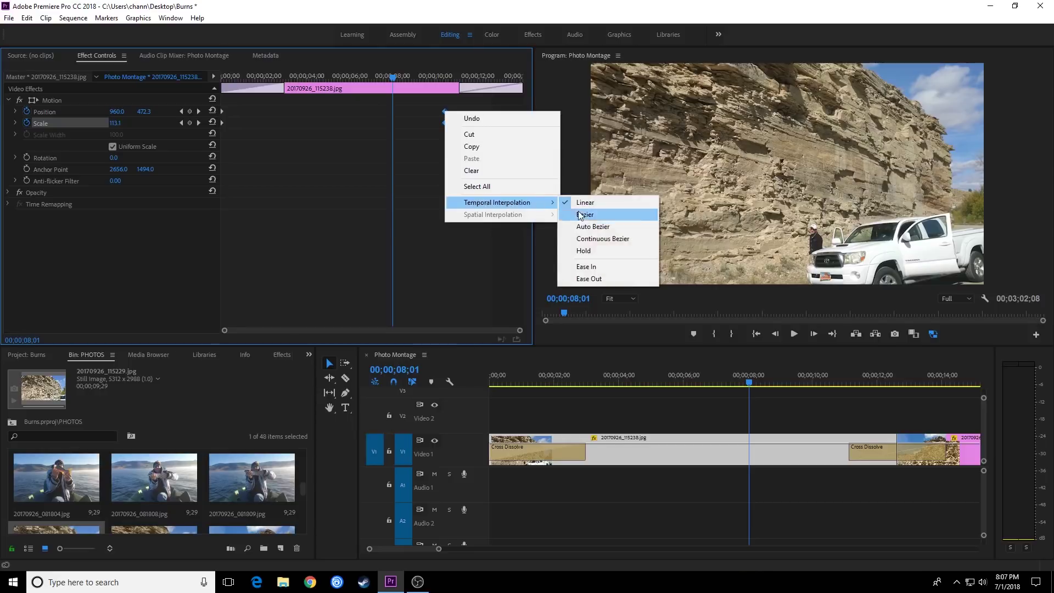
click(593, 266)
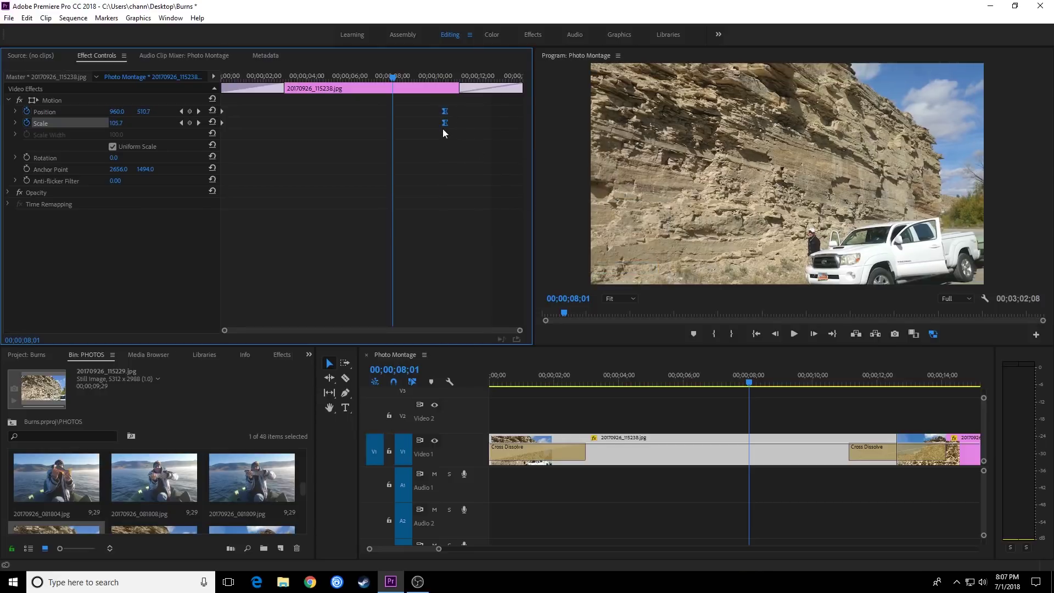
drag(383, 78, 222, 76)
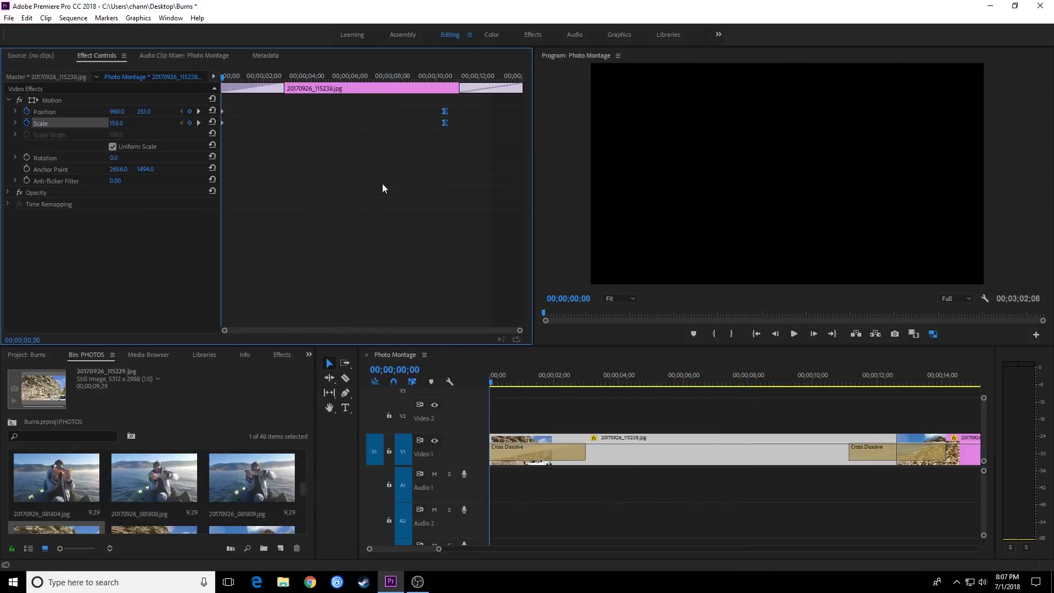
key(space)
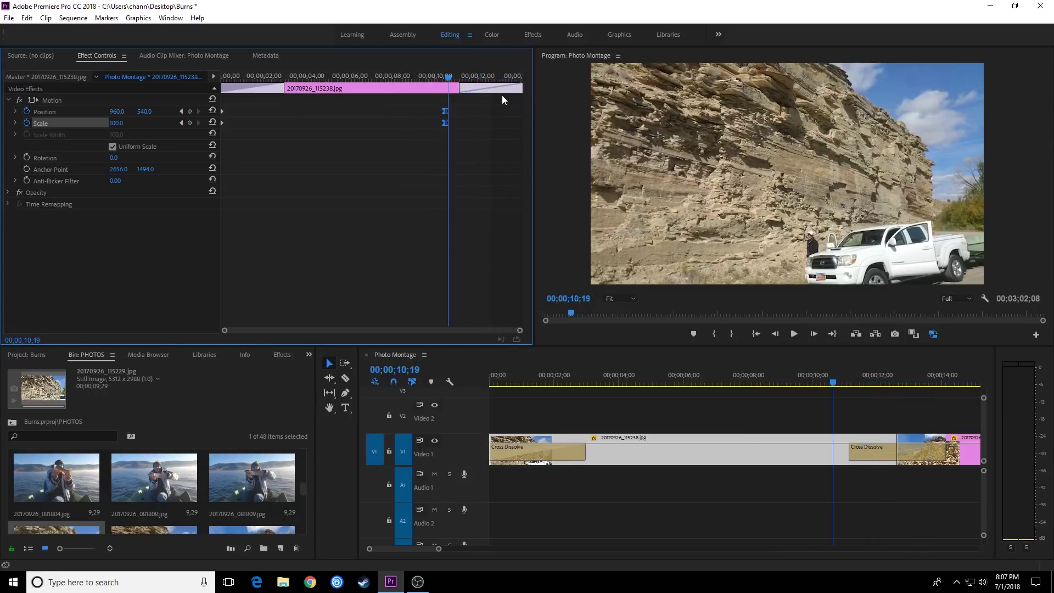
key(space)
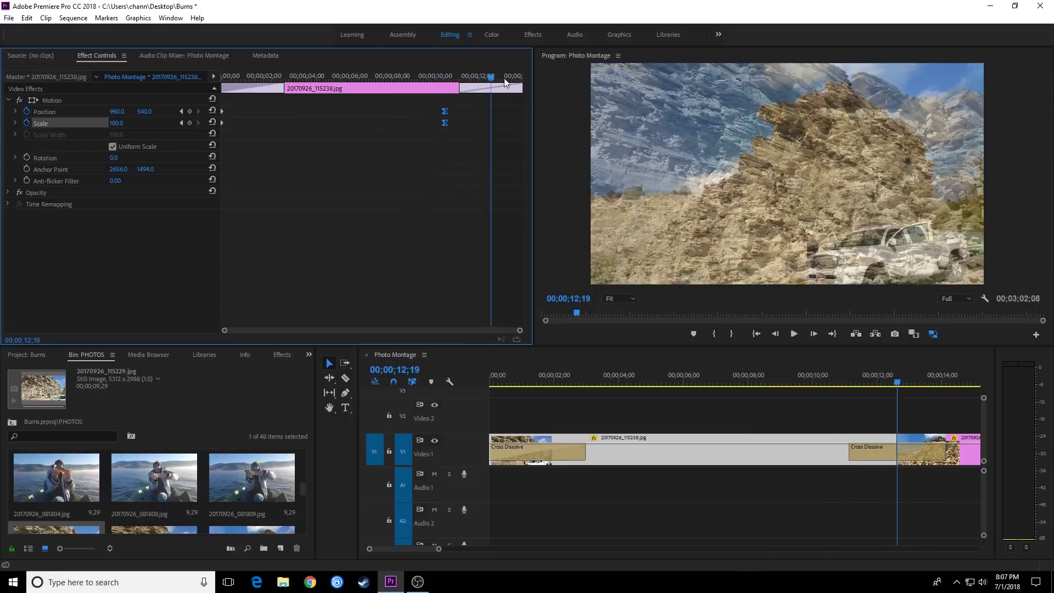
click(733, 443)
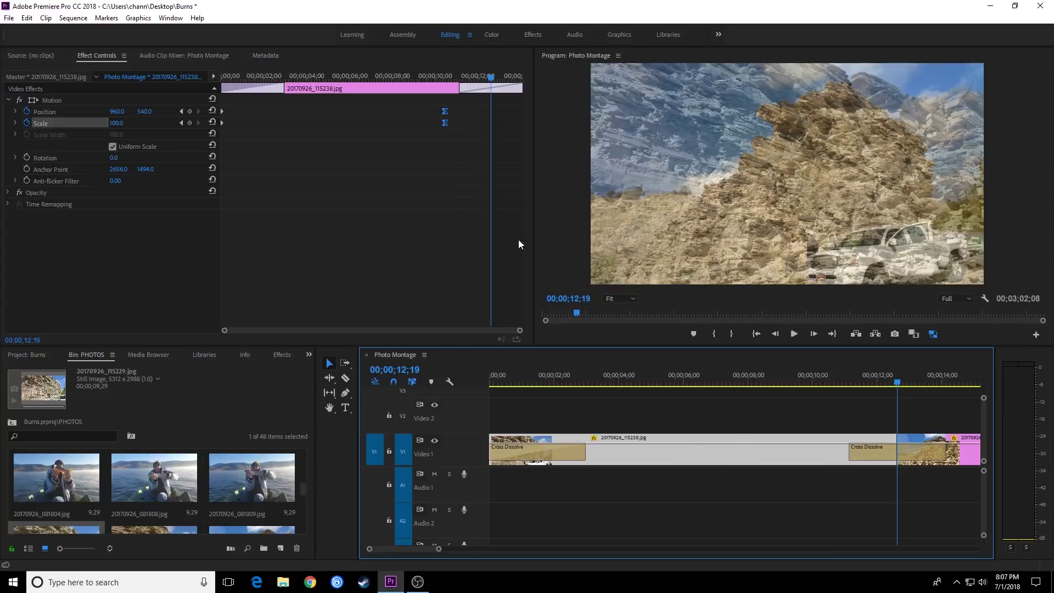
- Move the ending keyframes of 20170926_115238.jpg earlier to about 00;00;06;20 and play the sequence from the start
drag(492, 81, 444, 81)
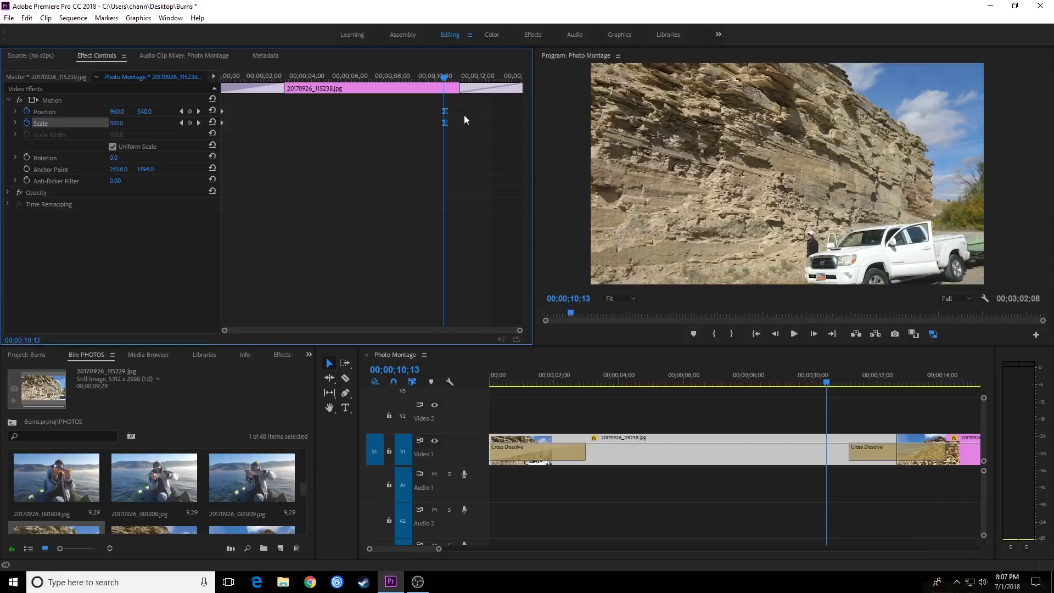
drag(442, 113, 362, 112)
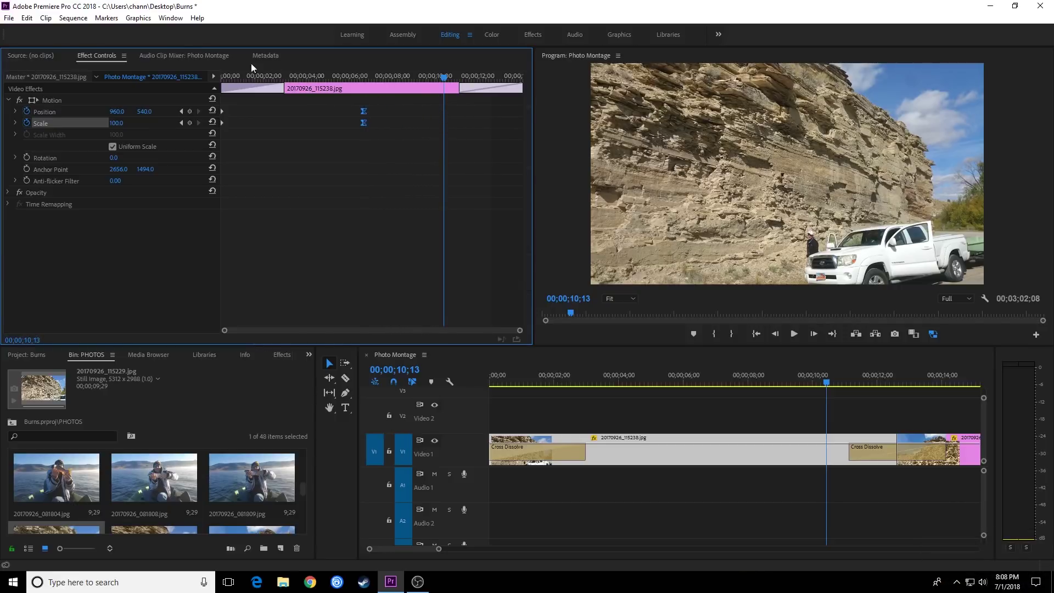
key(Home)
key(space)
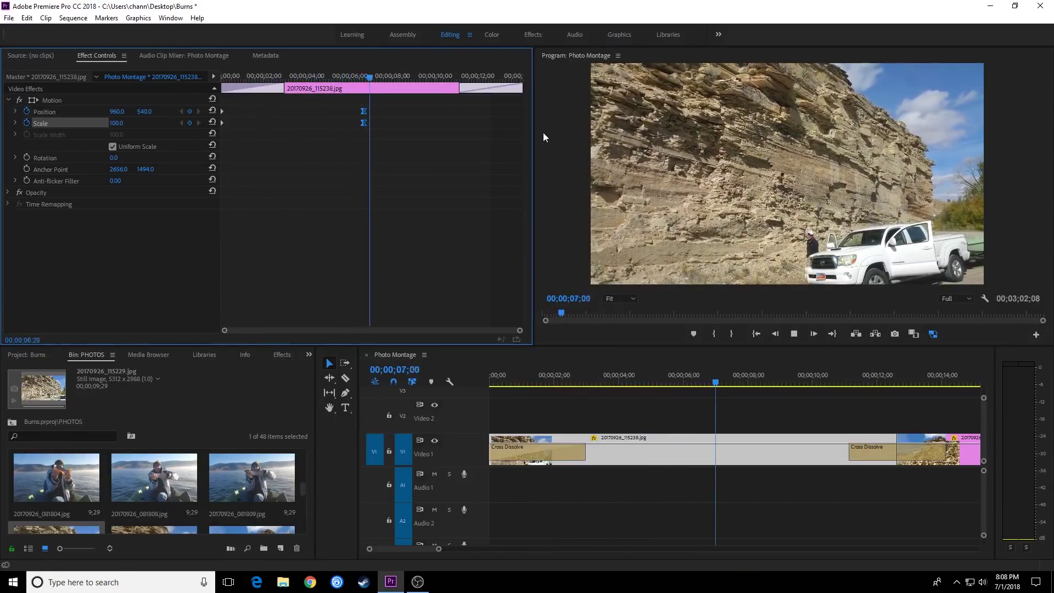
key(space)
- Ripple-trim the end of 20170926_115238.jpg about three seconds earlier and play through the dissolve into the next photo
key(b)
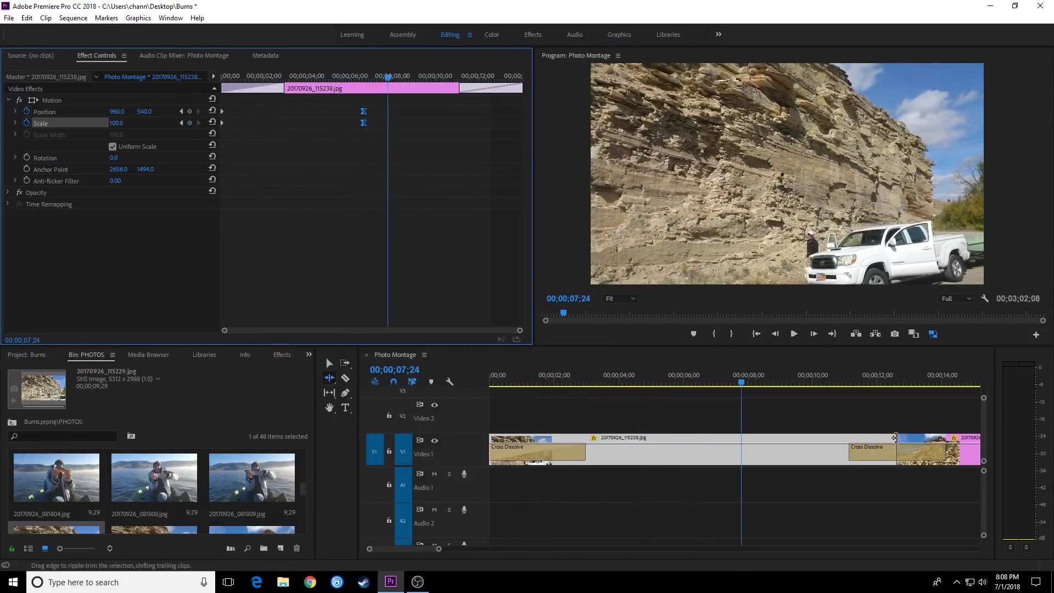
drag(894, 438, 792, 451)
key(space)
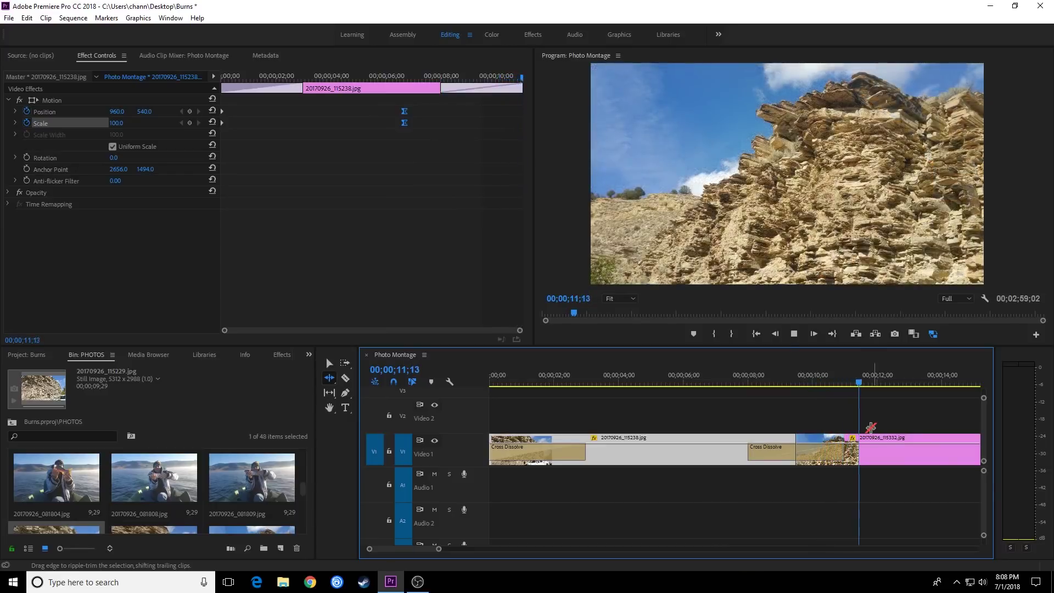
key(v)
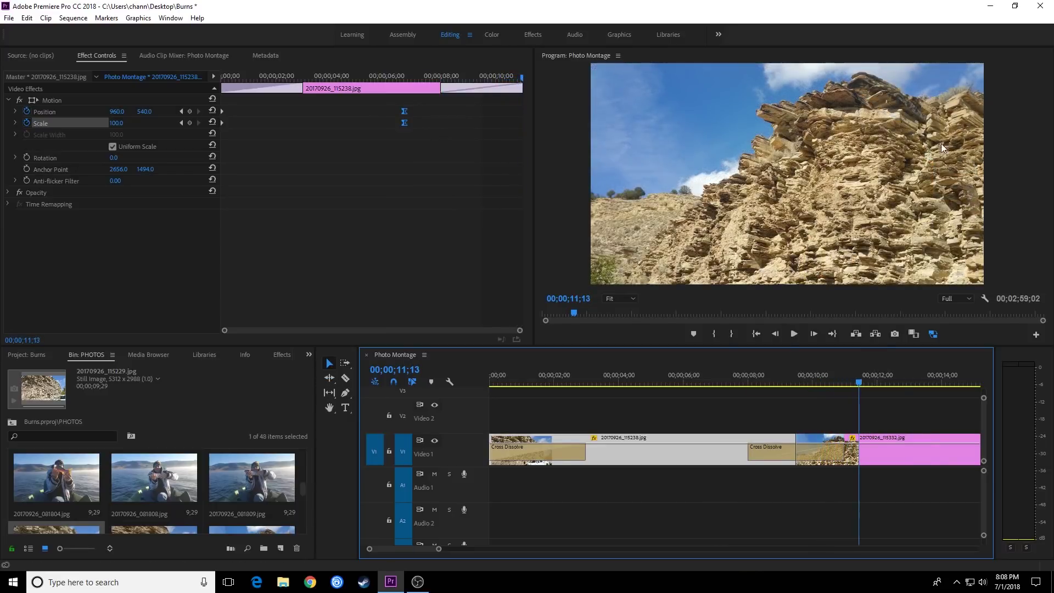
- Select 20170926_115332.jpg, add Scale keyframes at 00;00;11;13 and 00;00;14;01, and return to the first keyframe
click(897, 446)
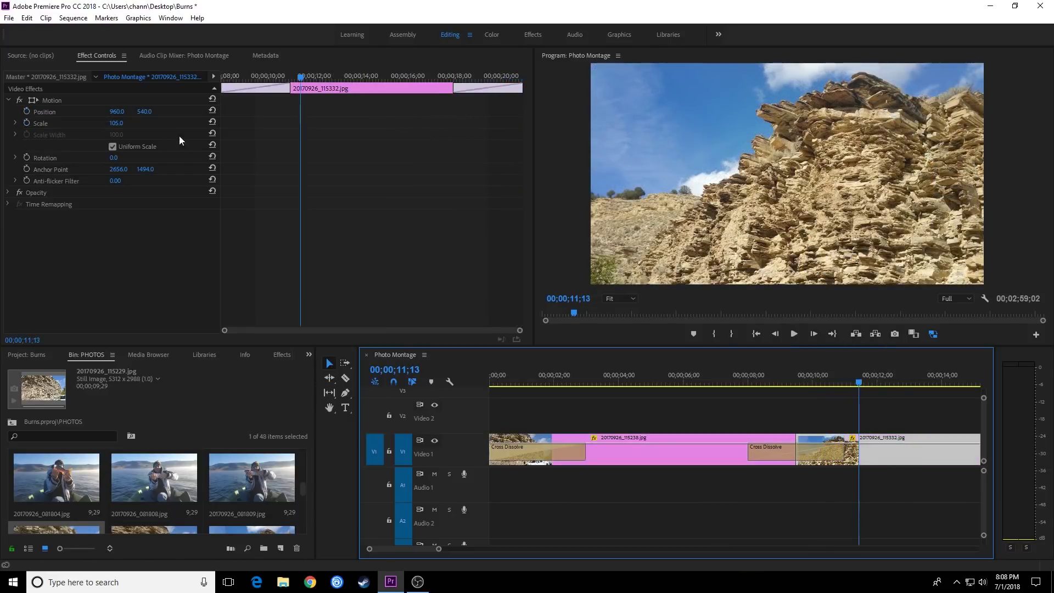
click(26, 122)
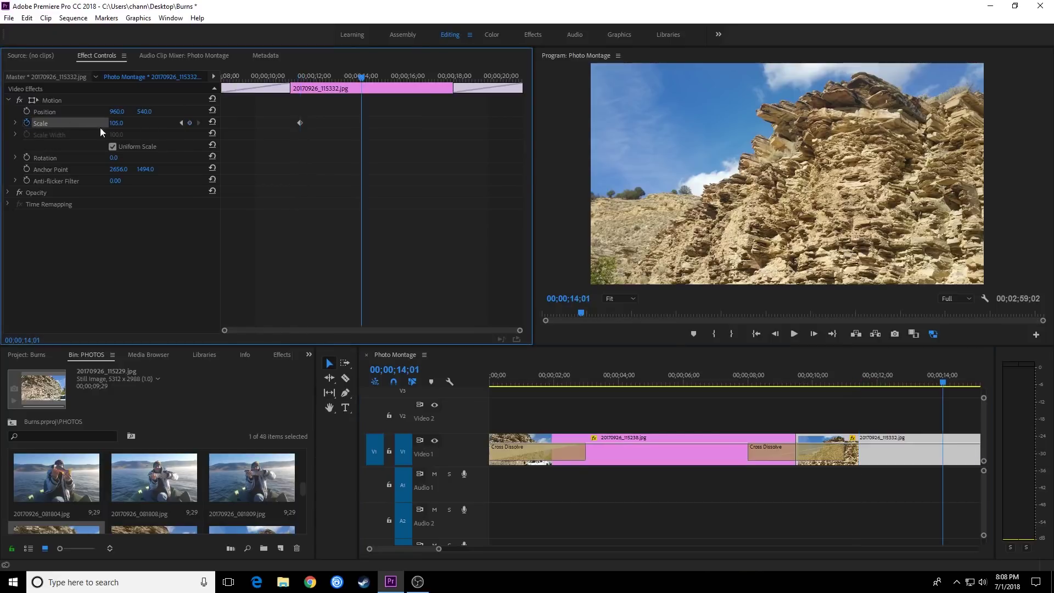
click(189, 123)
click(182, 123)
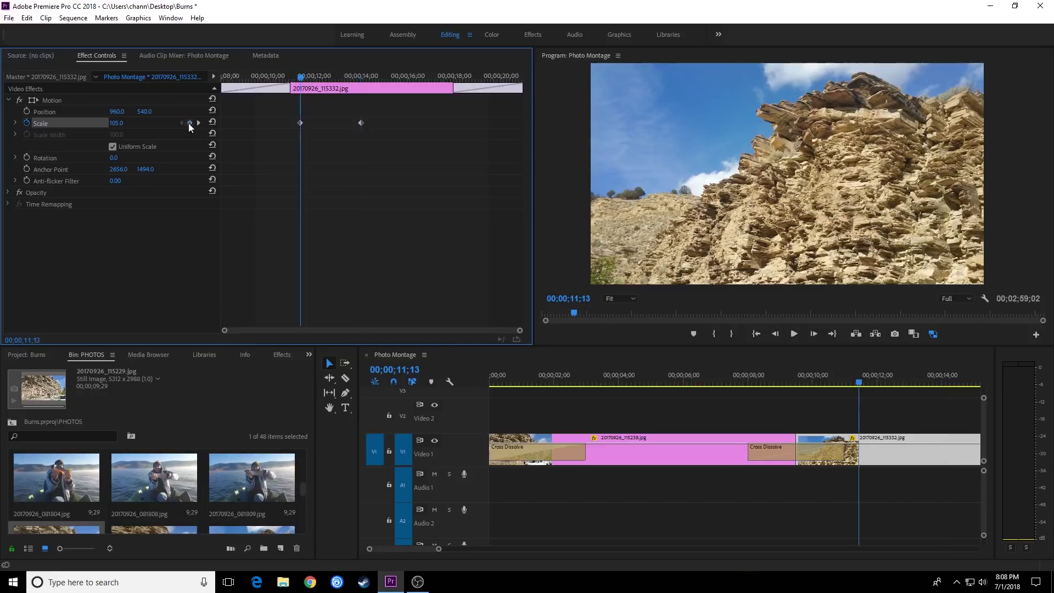
- Set the Scale to 164 at the first keyframe of 20170926_115332.jpg and play the zoom-out
drag(116, 123, 154, 120)
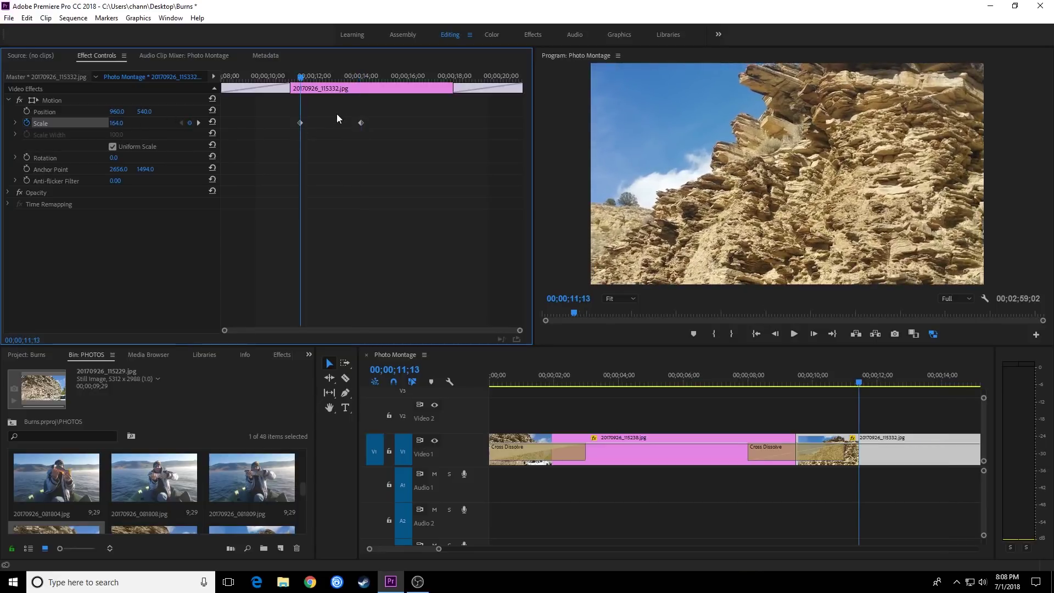
key(space)
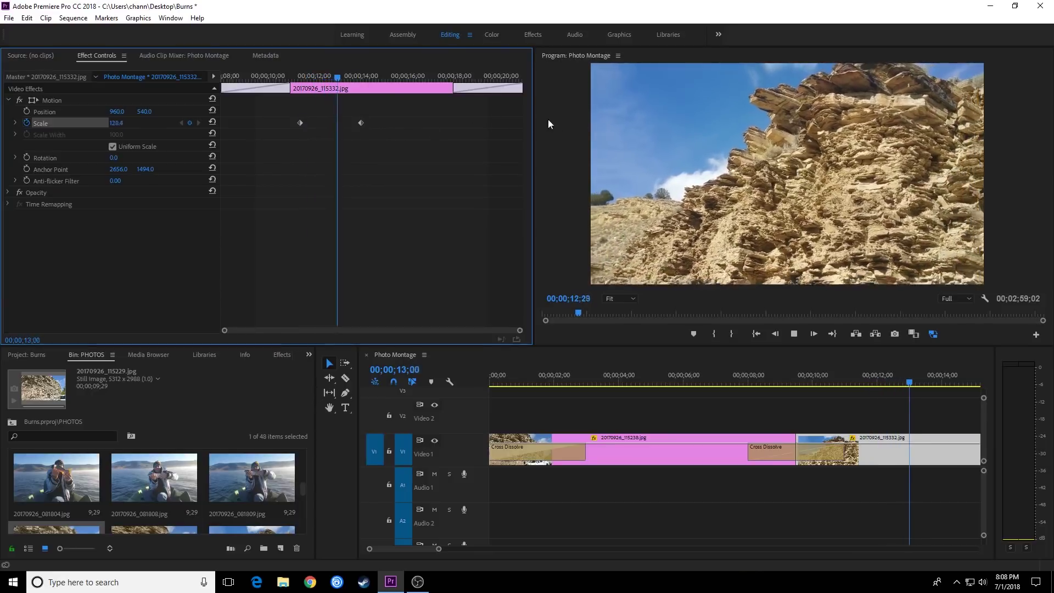
key(space)
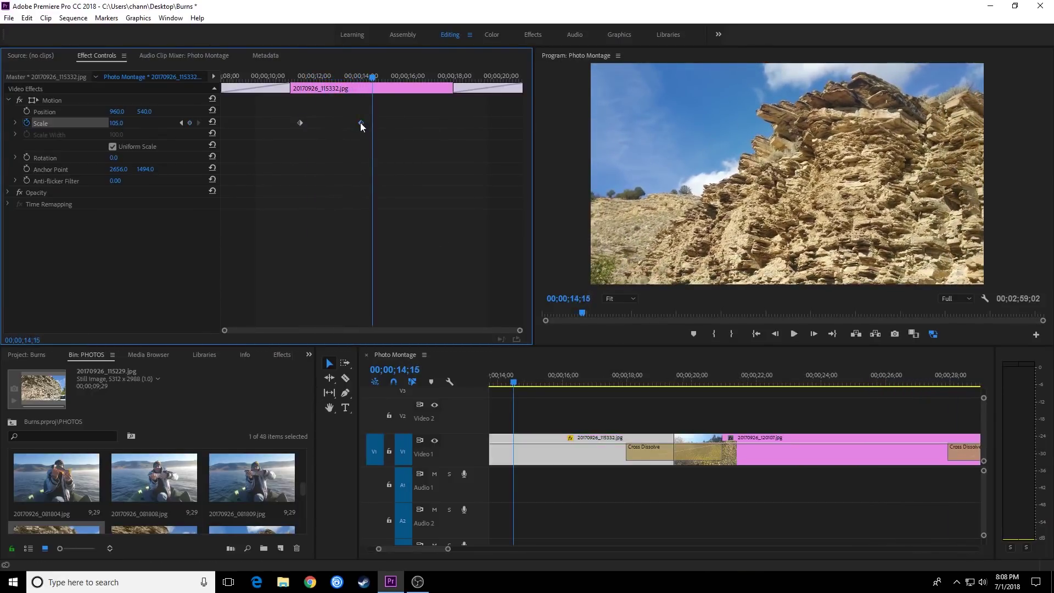
- Move the two Scale keyframes to the very start and end of 20170926_115332.jpg and play the sequence from 00;00;07;14
drag(360, 123, 533, 151)
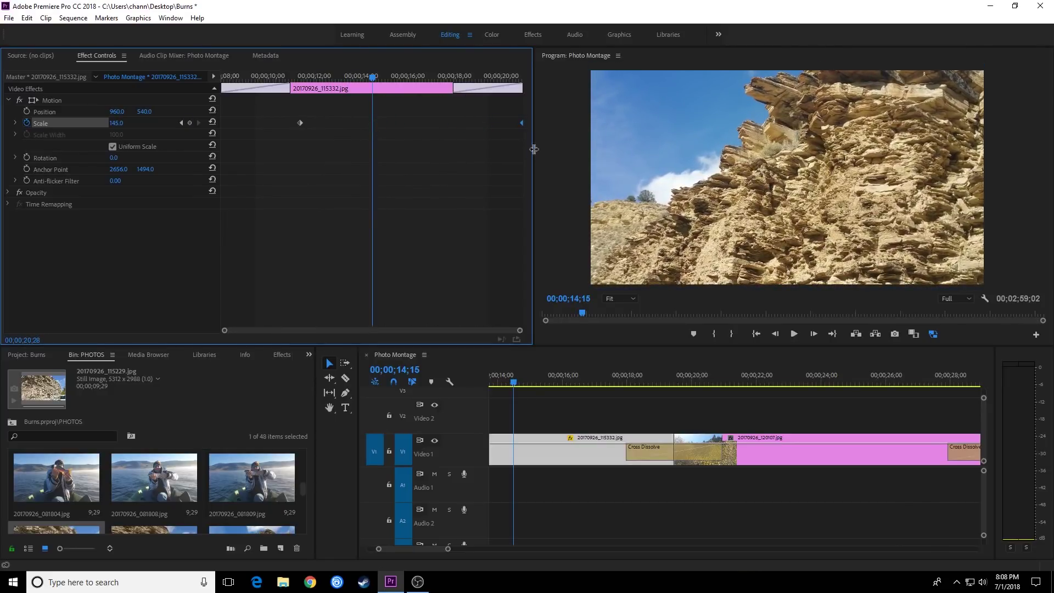
drag(301, 123, 212, 125)
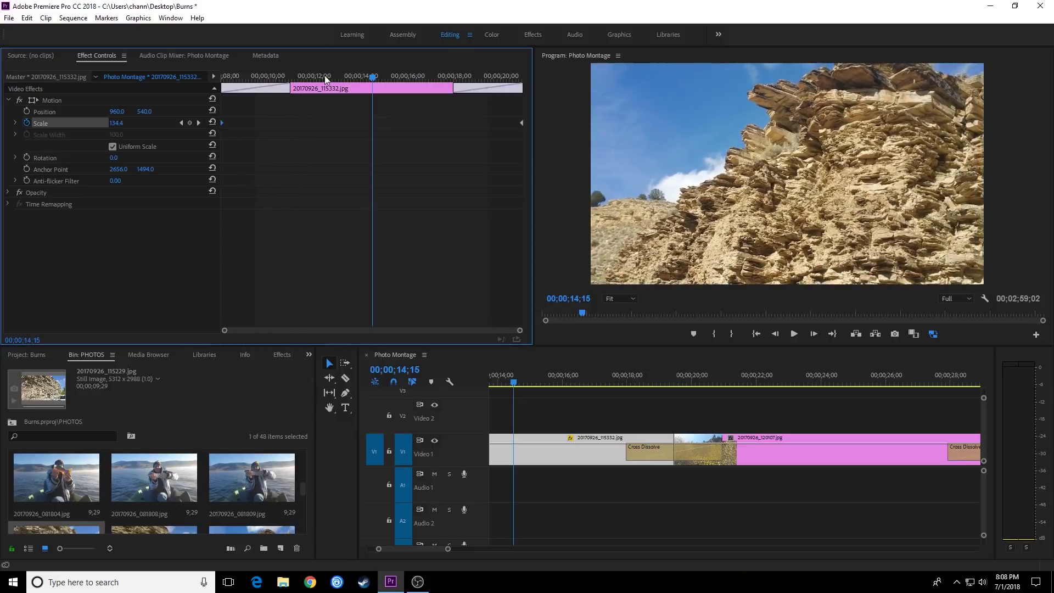
click(565, 375)
key(minus)
click(513, 375)
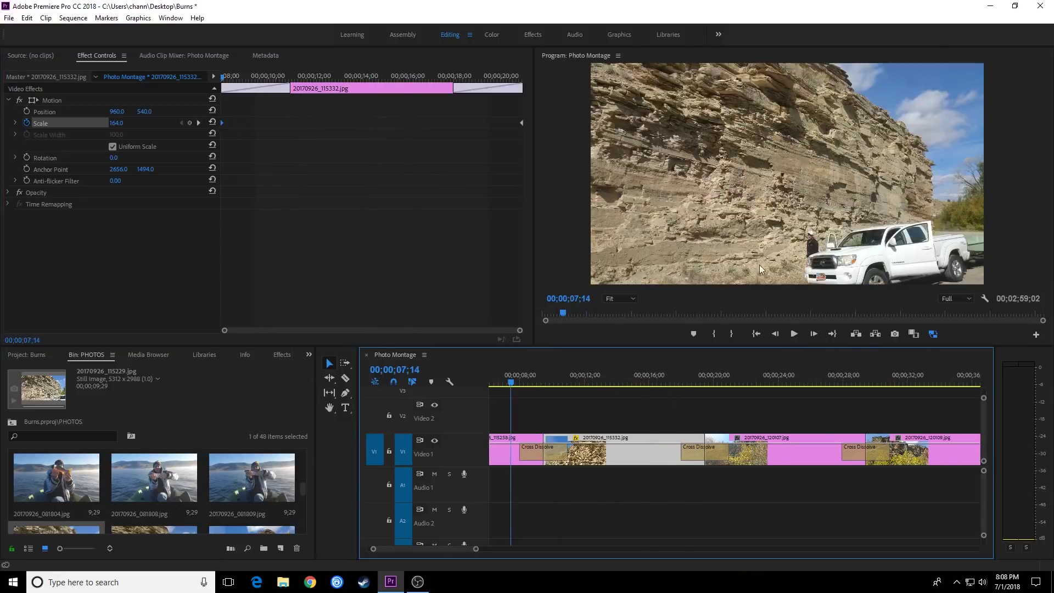
key(space)
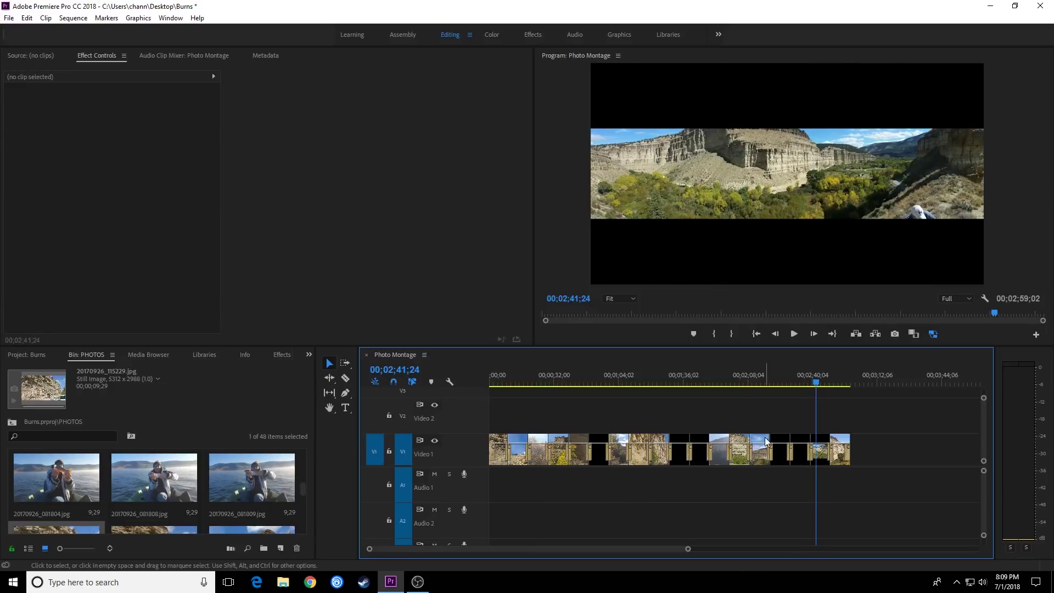
- Scale the panorama 20170926_125401.jpg to 248 and add Position keyframes at 00;02;41;11 and 00;02;45;01
click(819, 455)
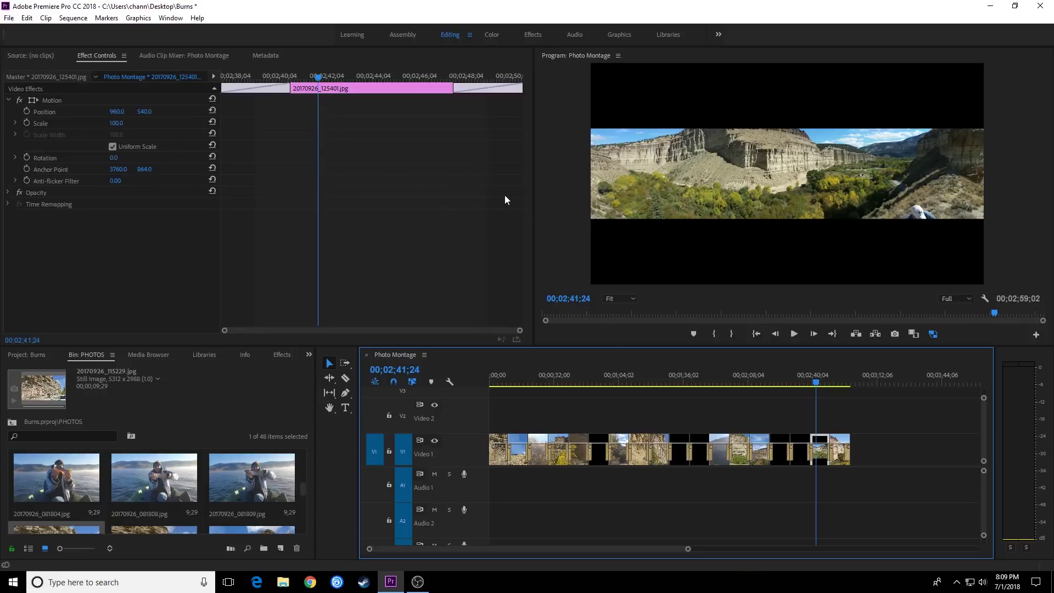
drag(116, 124, 197, 123)
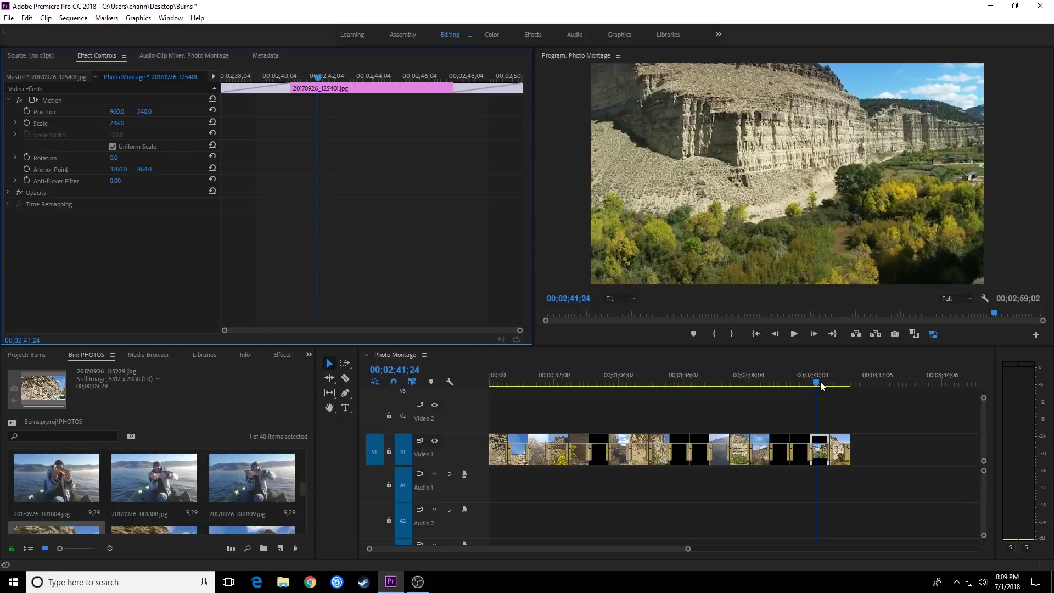
scroll(821, 386, up, 5)
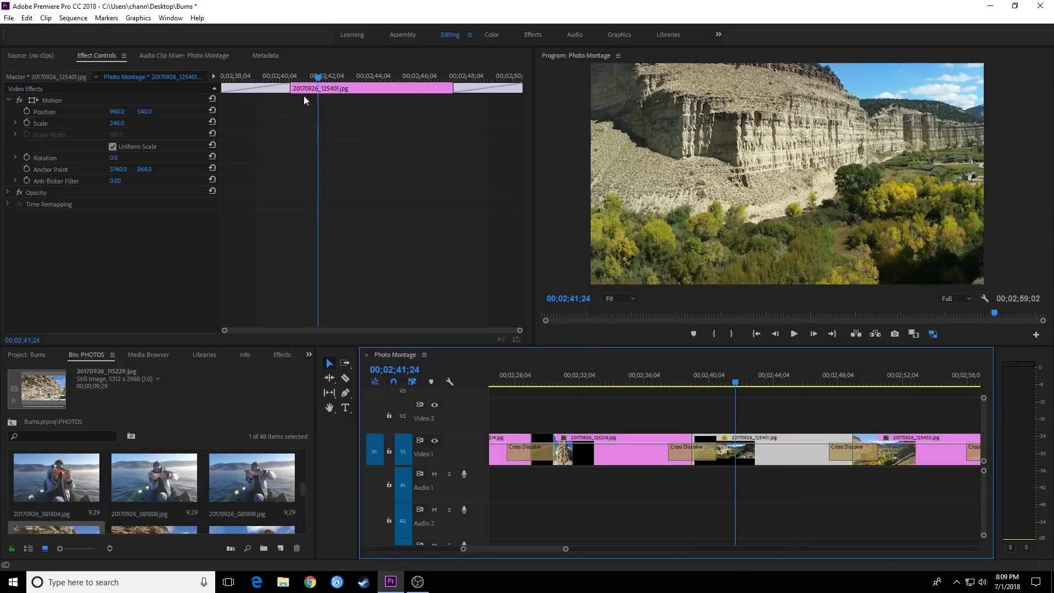
click(307, 77)
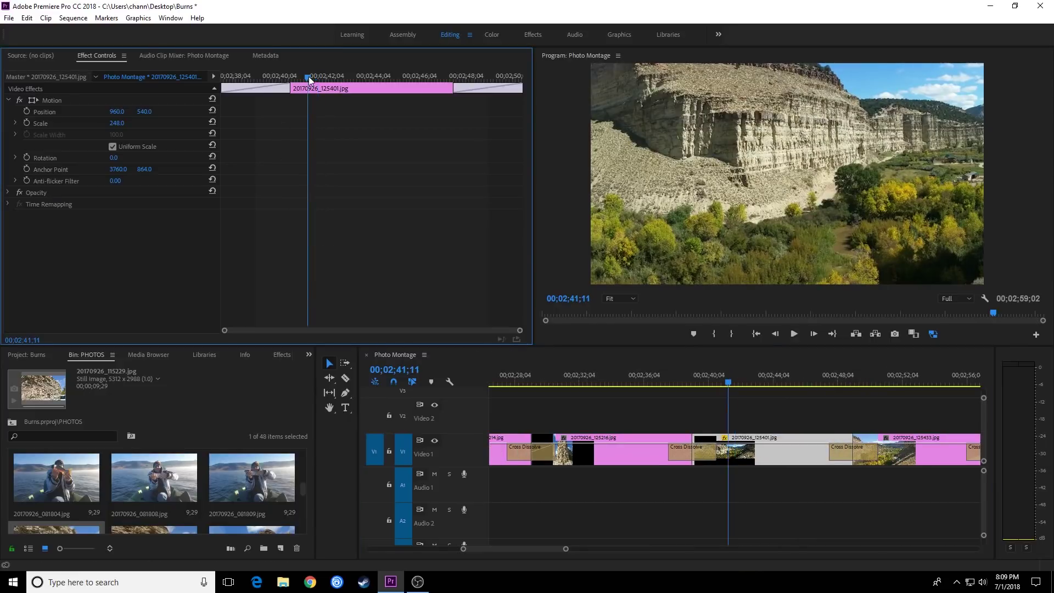
click(26, 111)
click(393, 77)
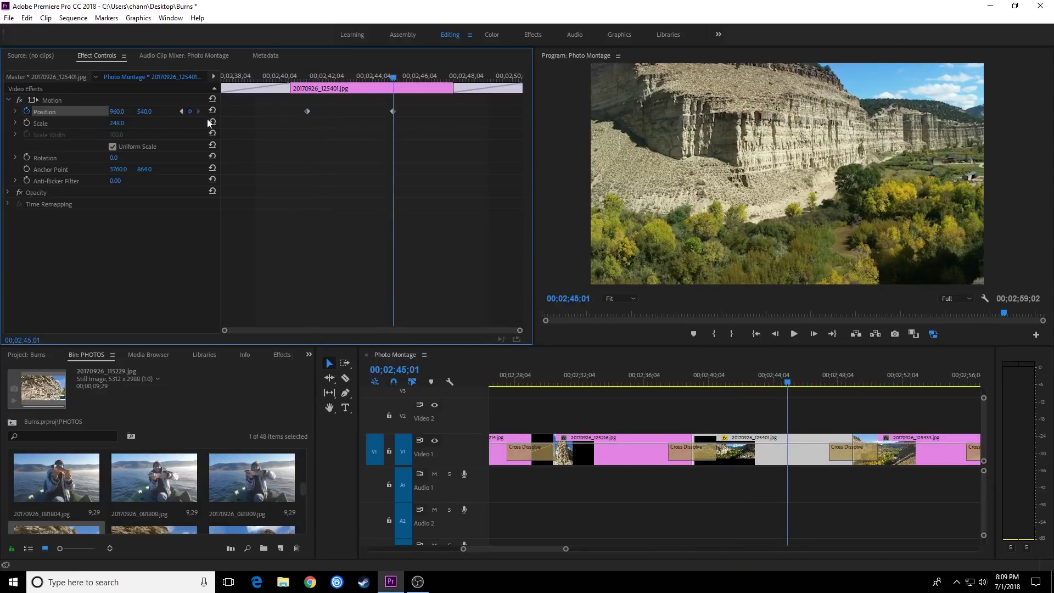
- Set the horizontal Position to 1624 at the first keyframe and about 757 at the second, then preview the pan
click(180, 112)
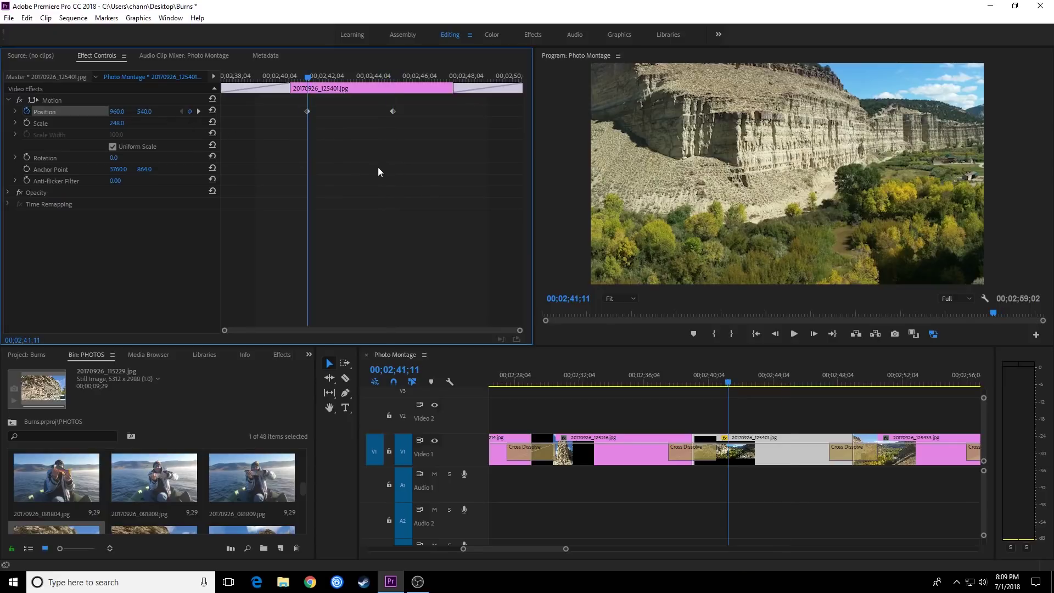
drag(117, 111, 481, 111)
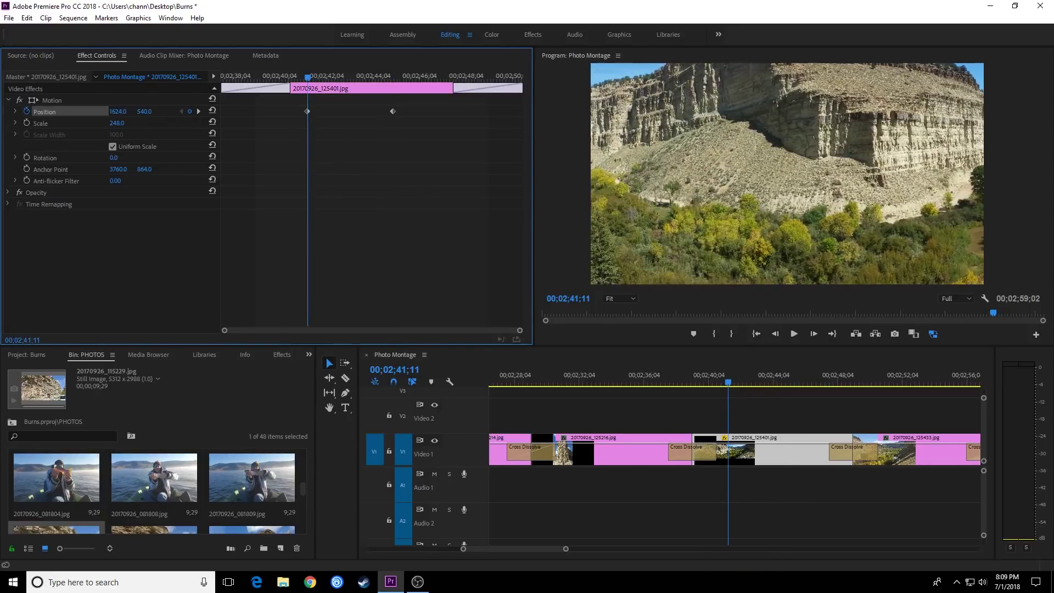
click(199, 111)
drag(129, 111, 88, 111)
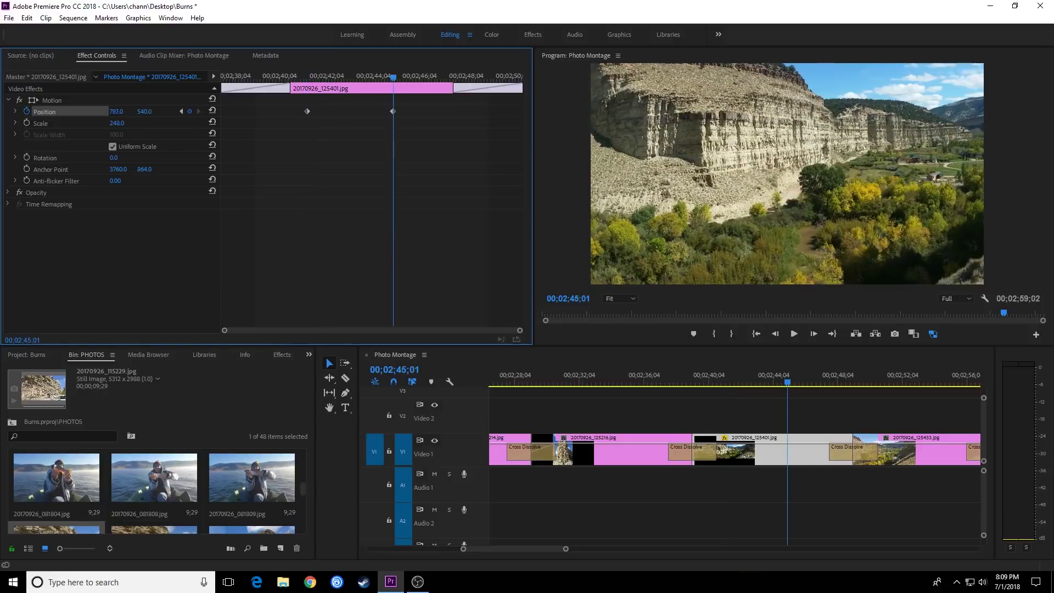
drag(336, 75, 319, 90)
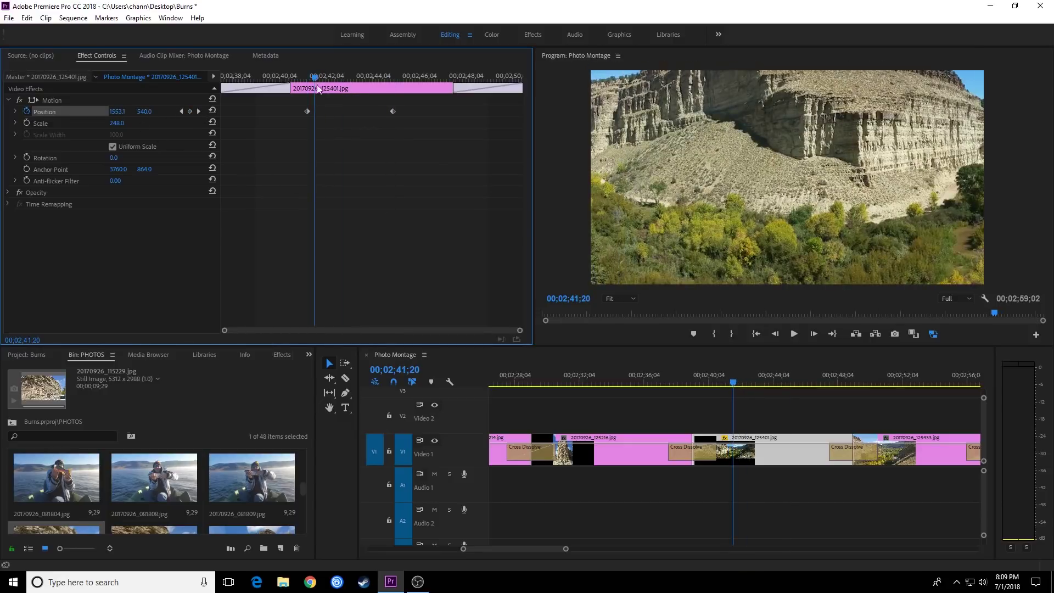
key(space)
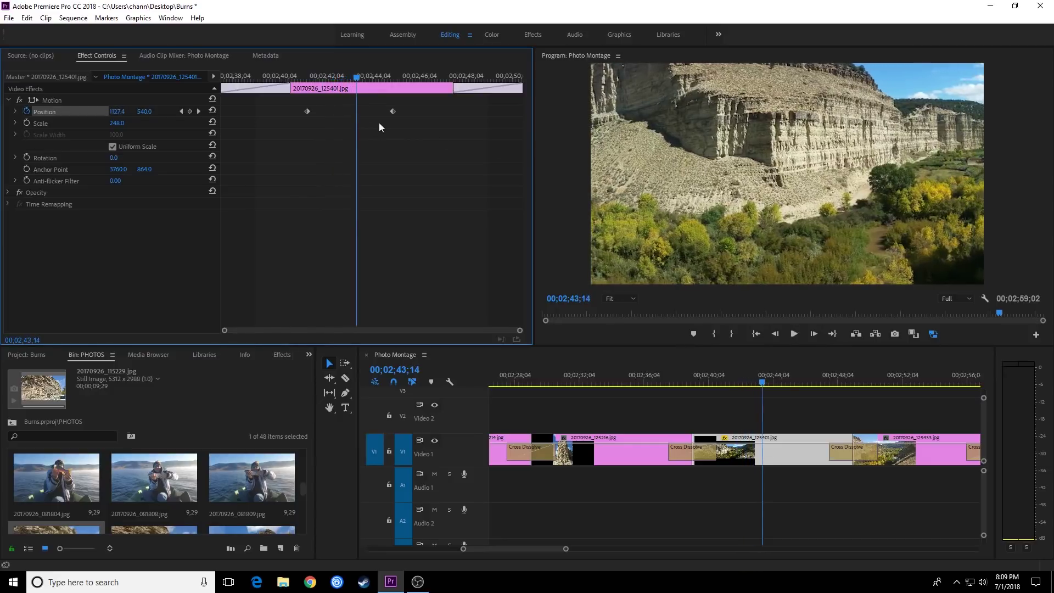
- Move the two Position keyframes to the very start and end of 20170926_125401.jpg and play the slower pan
drag(392, 111, 443, 116)
drag(447, 112, 534, 123)
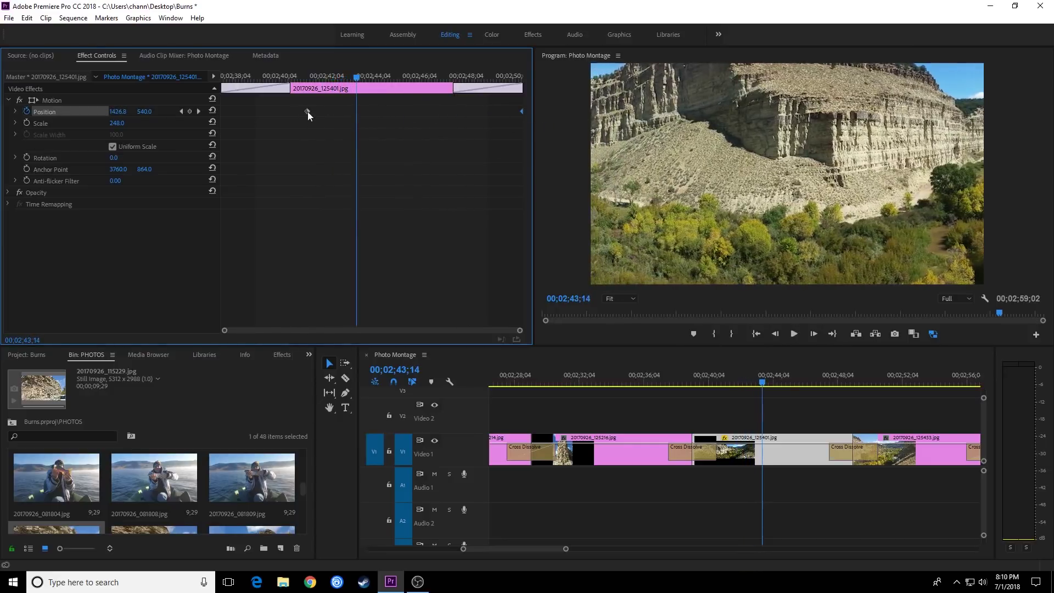
drag(308, 112, 163, 114)
drag(322, 82, 232, 124)
key(space)
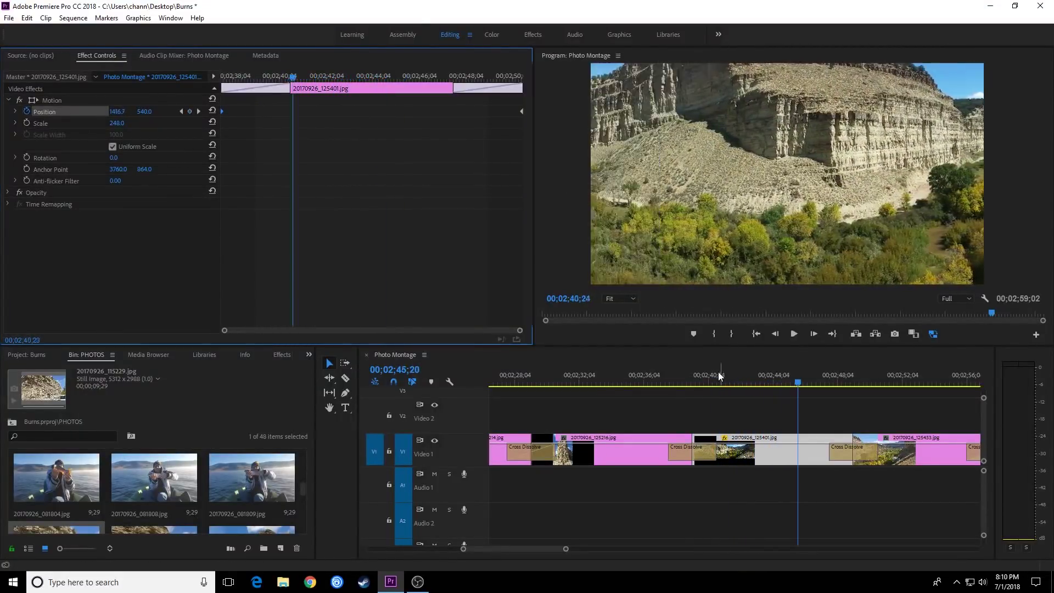
- Scale the vertical photo 20170926_125216.jpg to 316 and set its vertical Position to 1664 to frame the rock's peak
drag(659, 379, 602, 379)
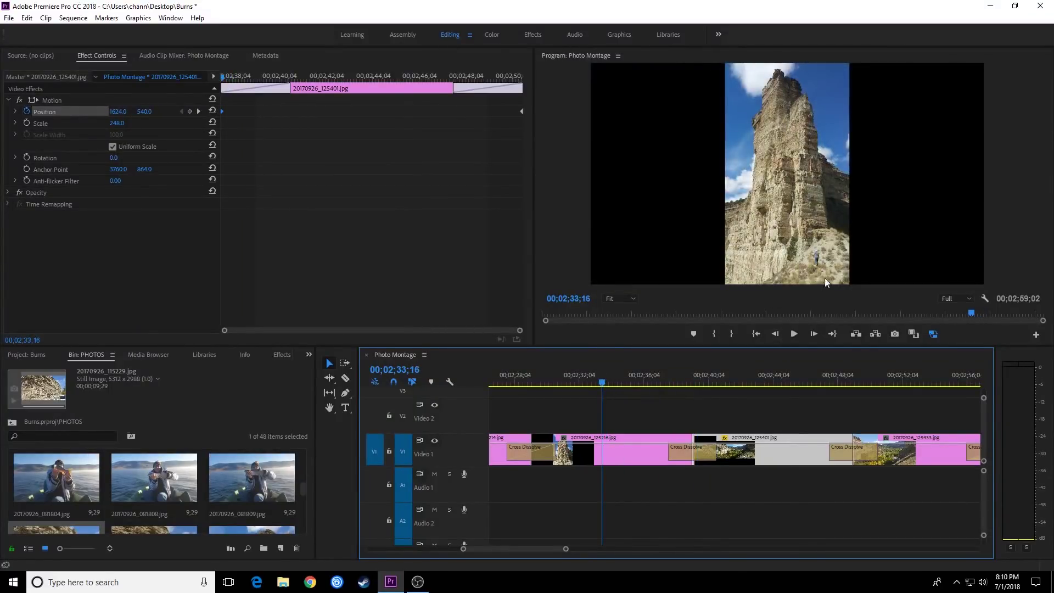
click(609, 451)
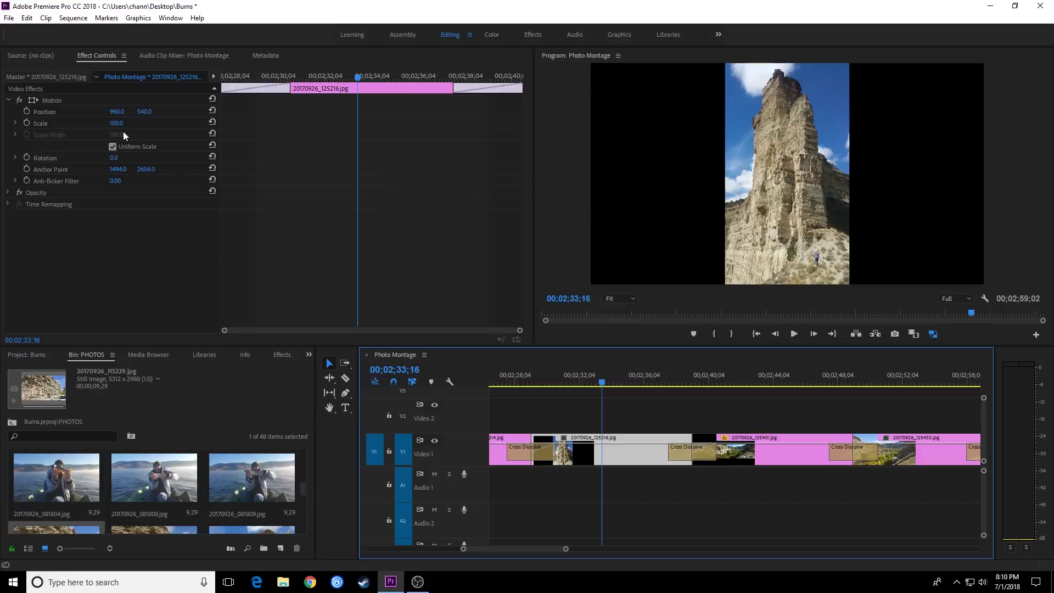
click(339, 130)
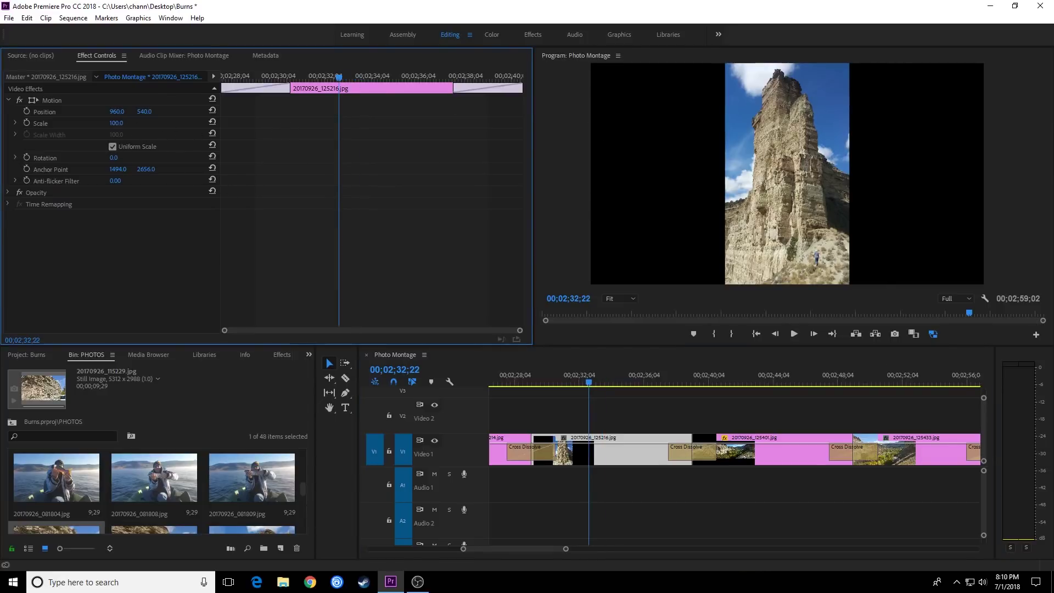
drag(116, 123, 235, 123)
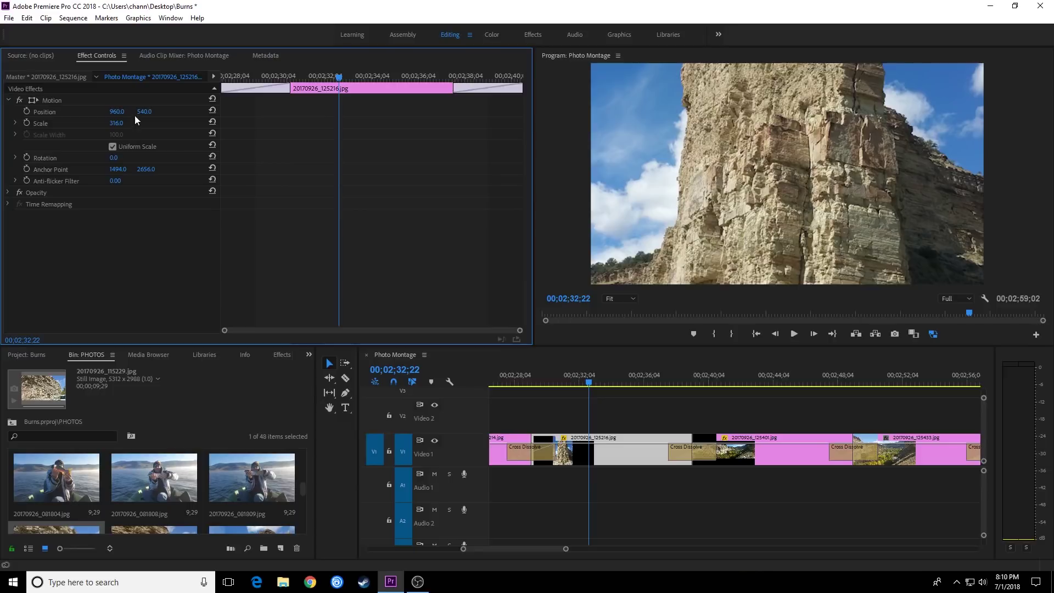
drag(144, 111, 204, 112)
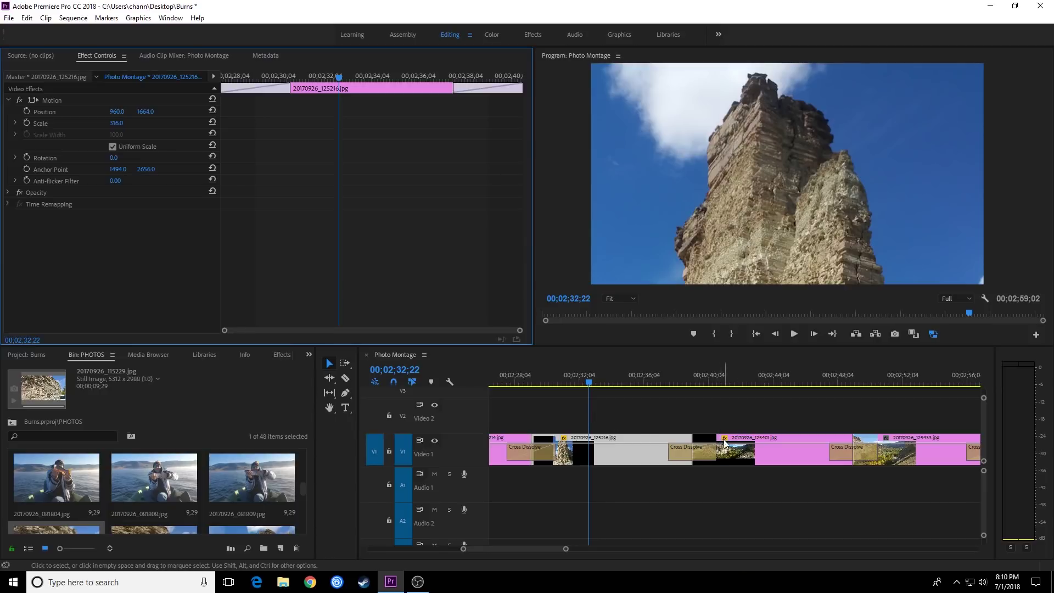
- Ripple-extend the end of 20170926_125216.jpg by about 13 seconds and play through its opening dissolve to 00;02;31;12
key(b)
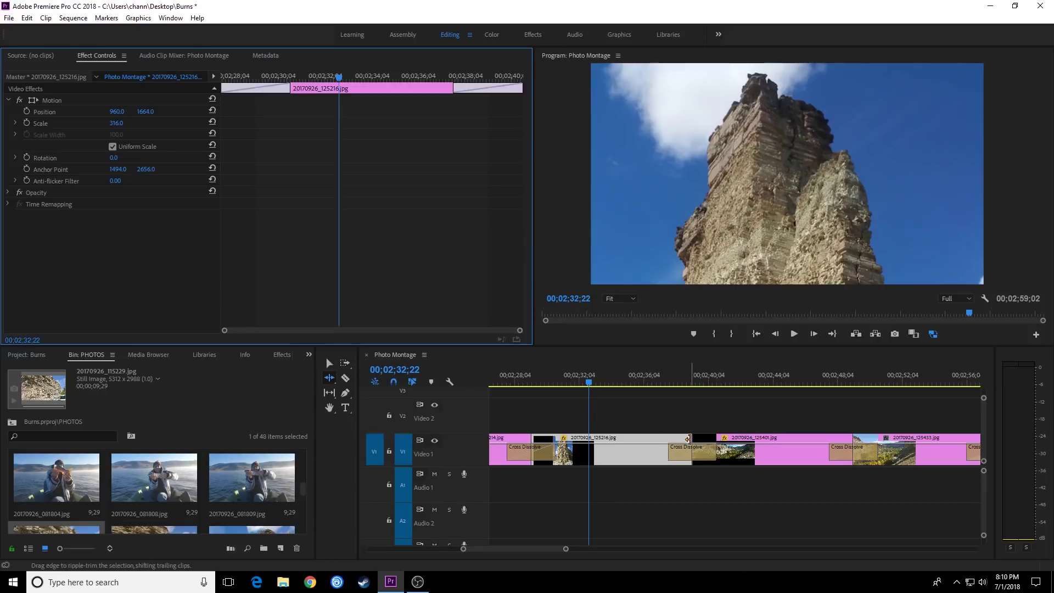
drag(689, 439, 892, 446)
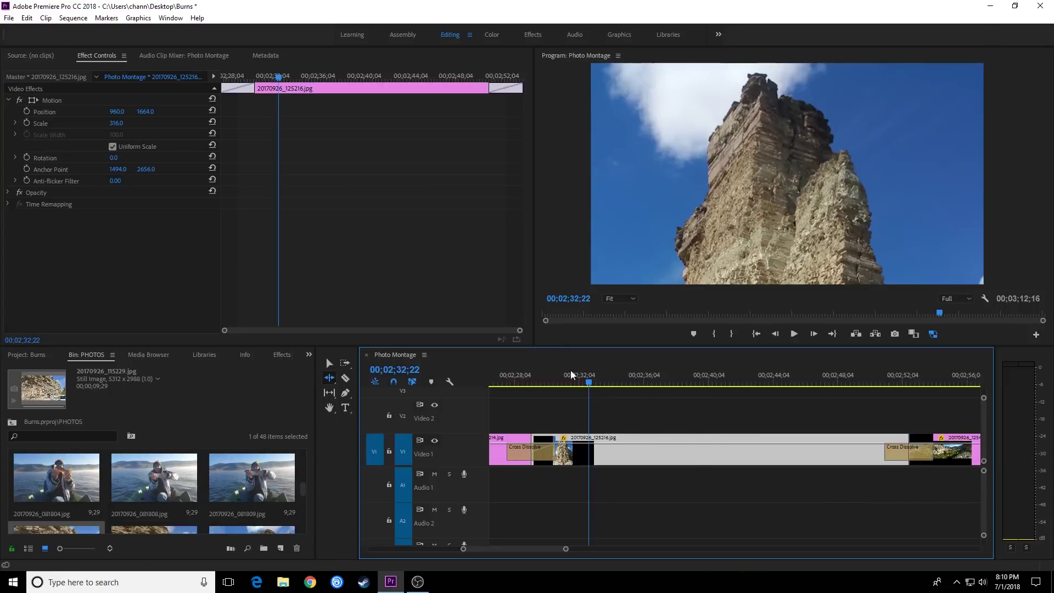
drag(571, 375, 519, 378)
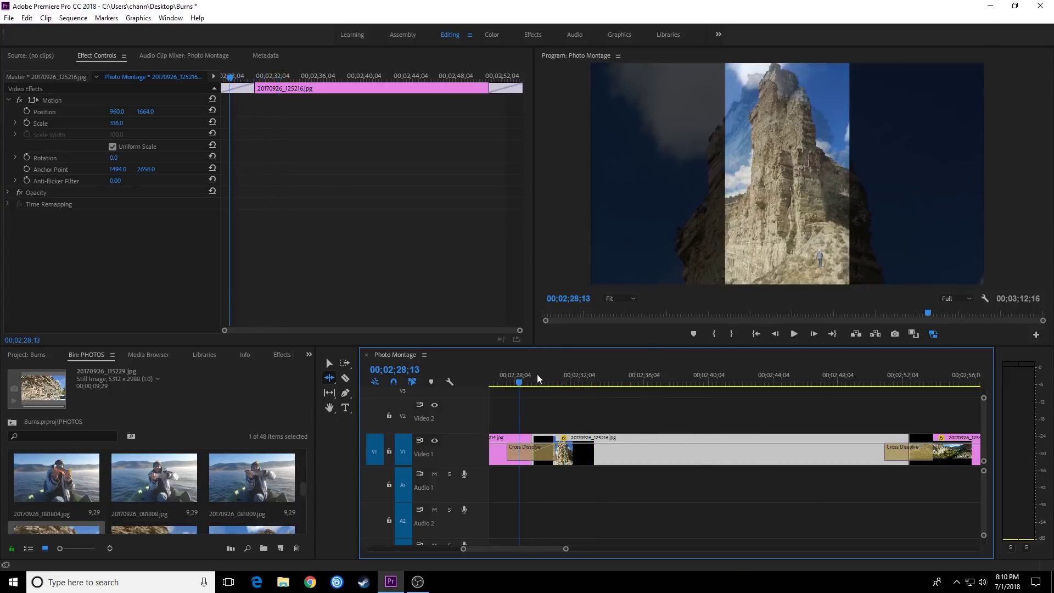
click(326, 357)
key(j)
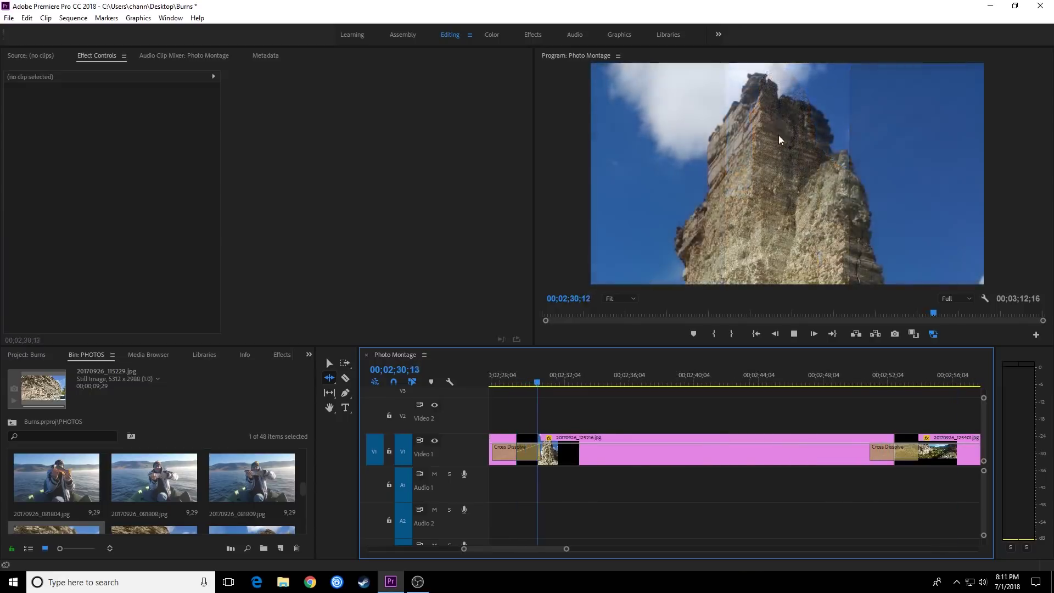
key(space)
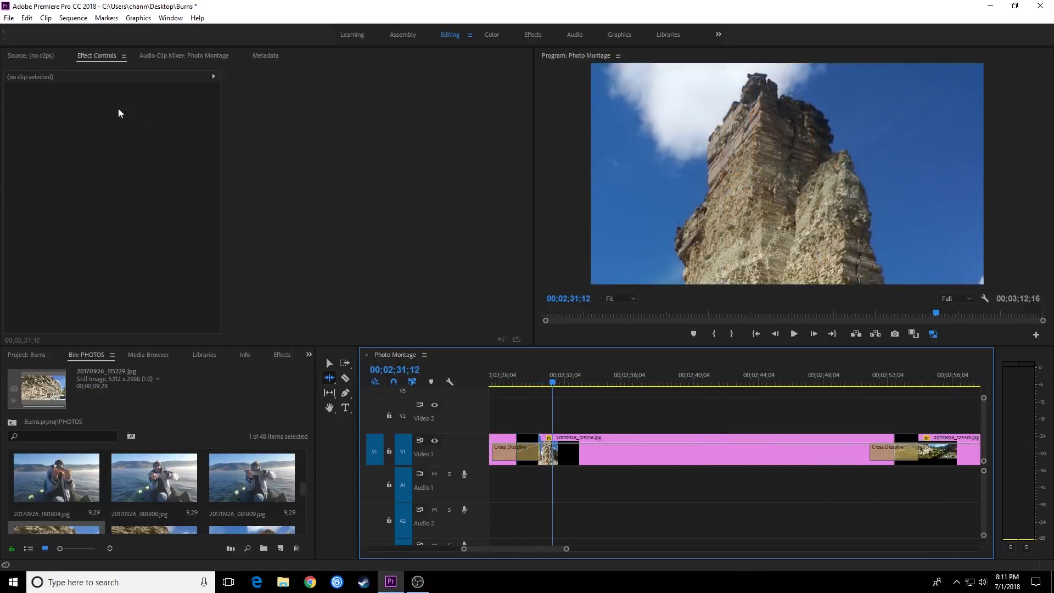
- Add a starting Position keyframe to 20170926_125216.jpg at 00;02;31;12
key(v)
click(607, 456)
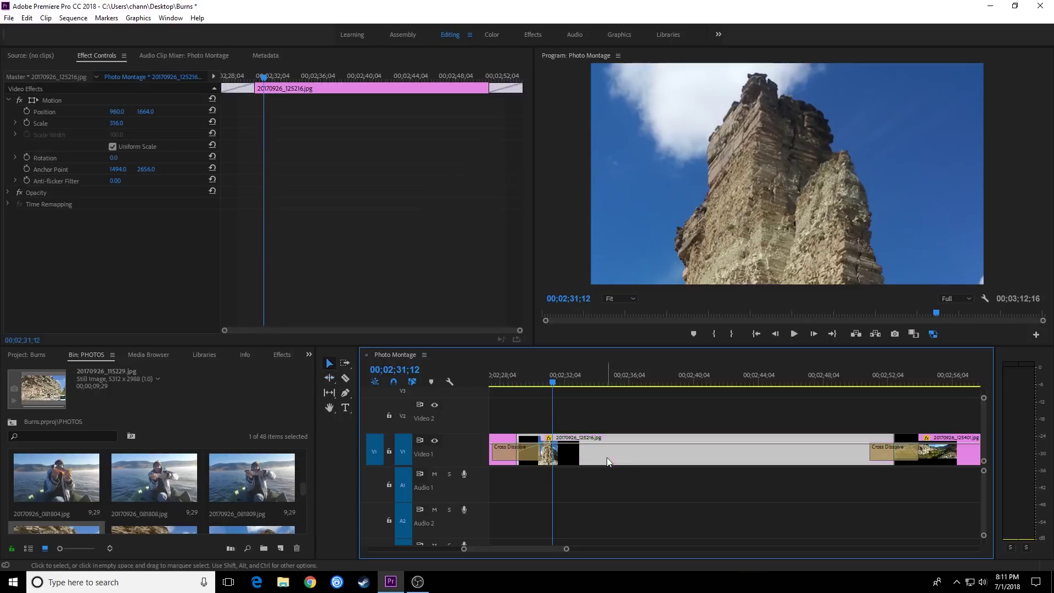
click(28, 111)
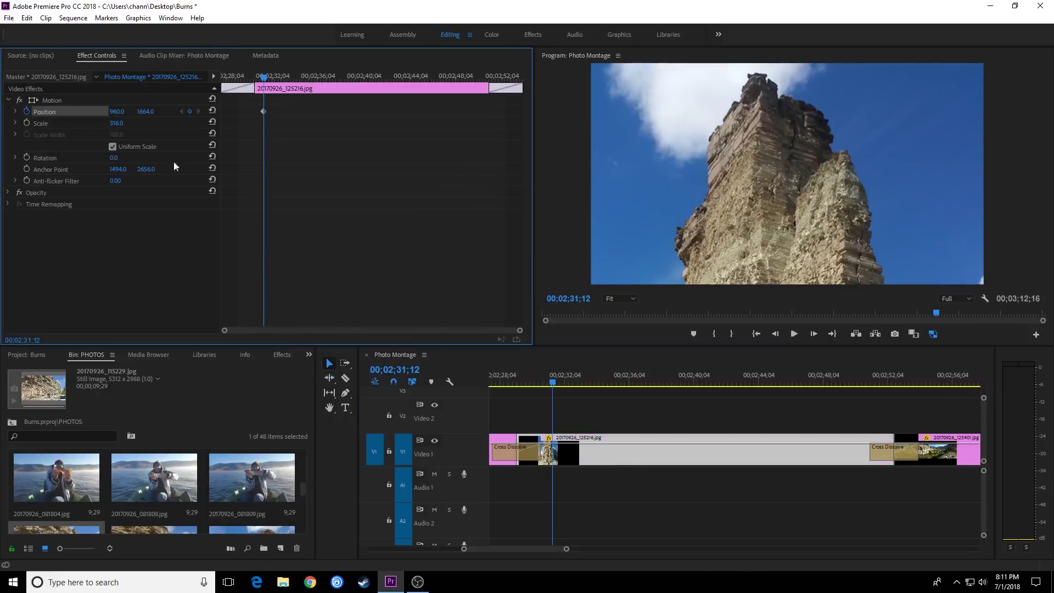
- Add a Position keyframe at 00;02;36;01 with vertical Position -521 and play the vertical pan from the clip's start
drag(267, 78, 316, 83)
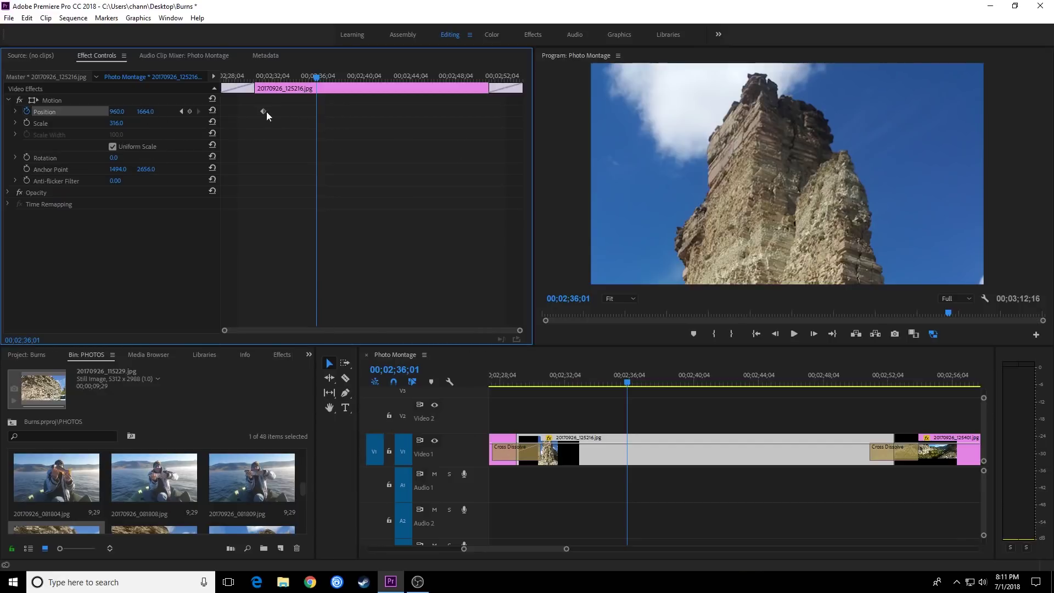
drag(151, 112, 213, 105)
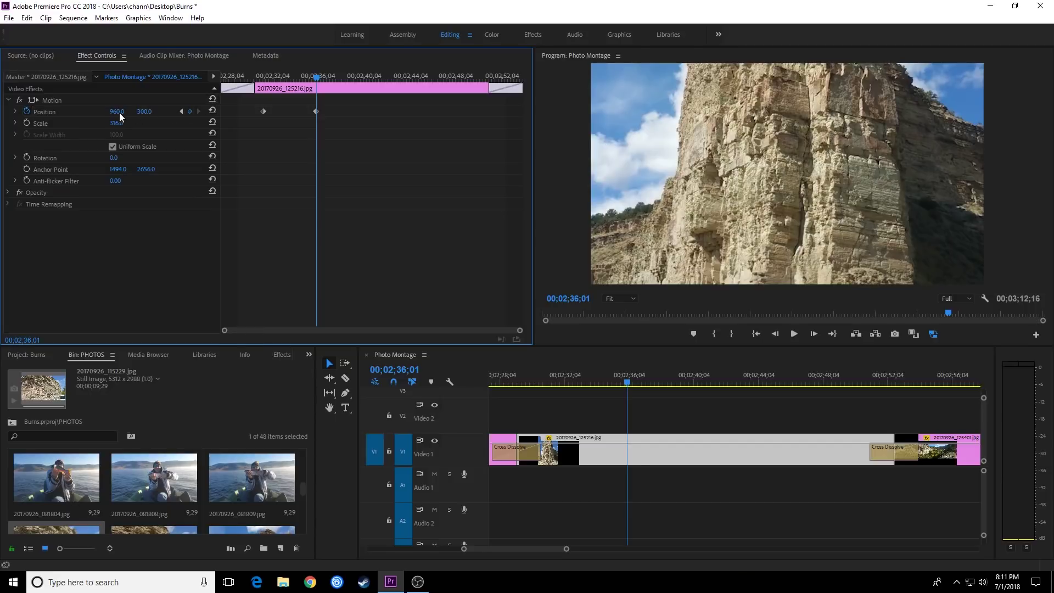
drag(145, 111, 101, 111)
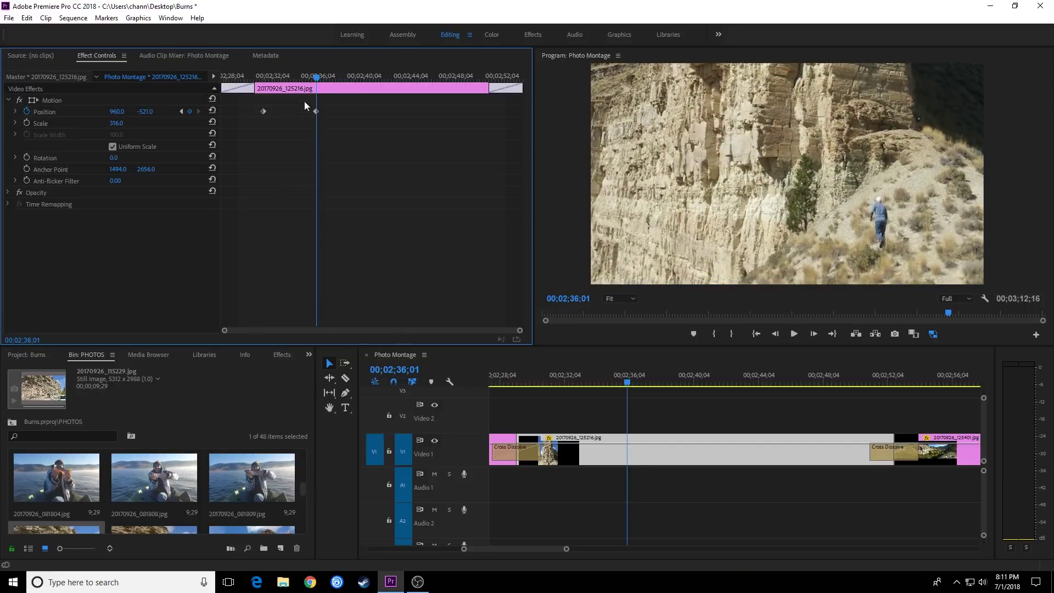
key(Up)
key(space)
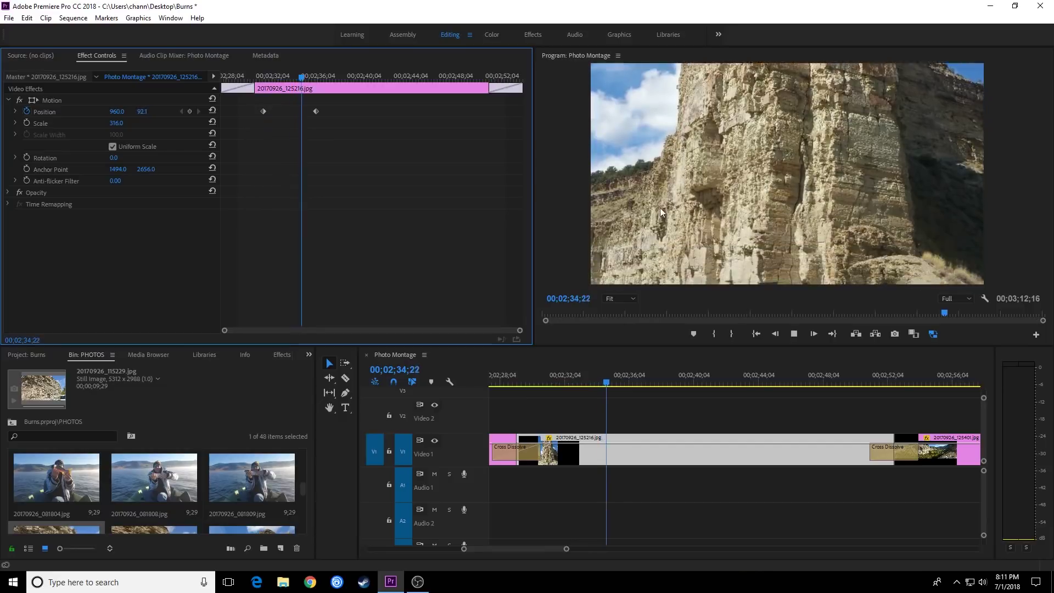
- Move the ending Position keyframe of 20170926_125216.jpg to about 00;02;45 to slow the vertical pan
key(space)
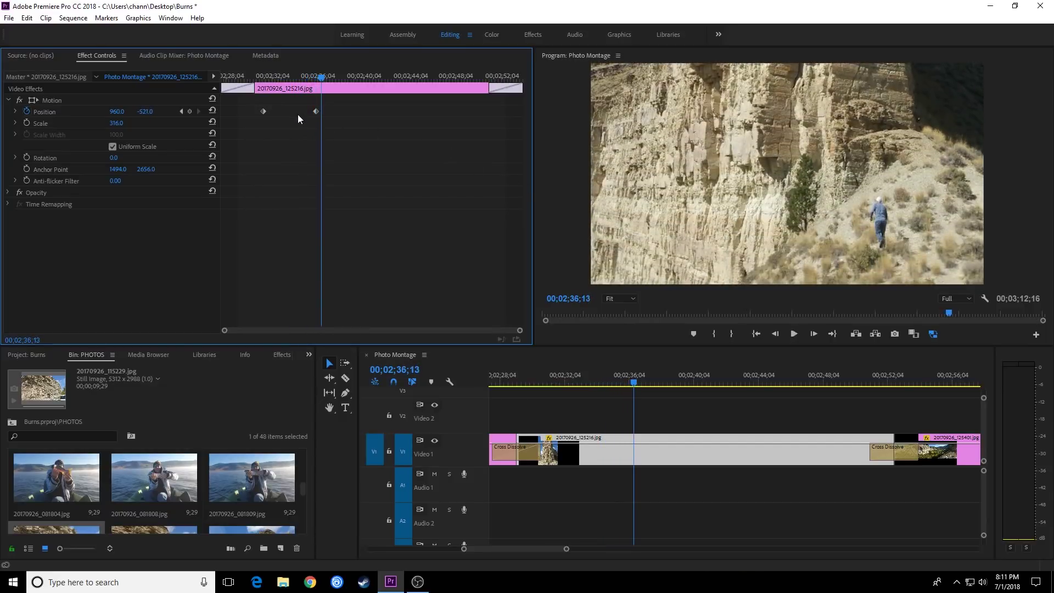
drag(314, 111, 416, 122)
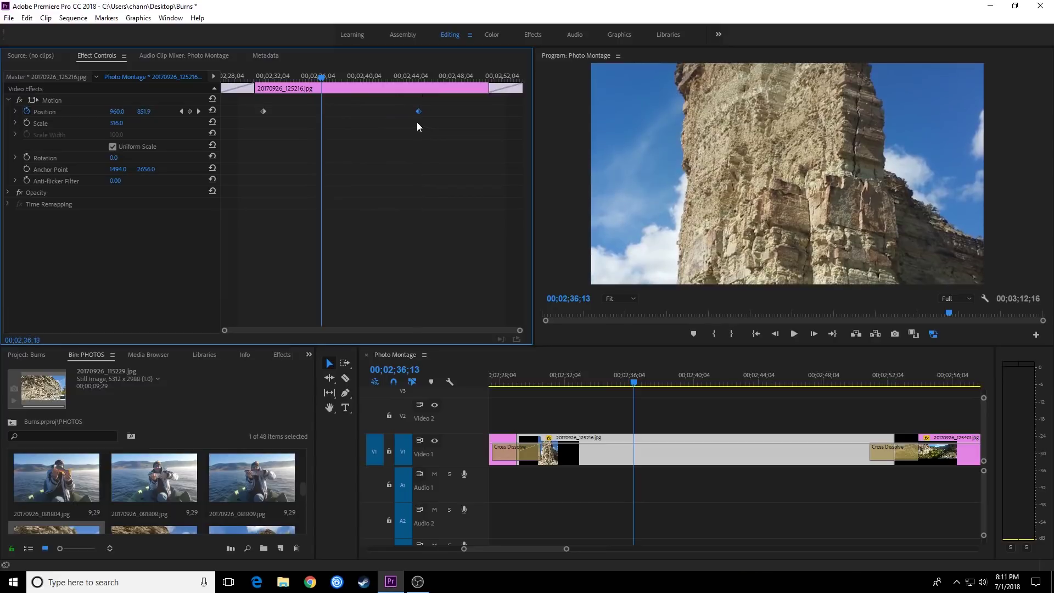
- Set the temporal interpolation of the first Position keyframe to Ease Out and of the last one to Ease In
right_click(262, 110)
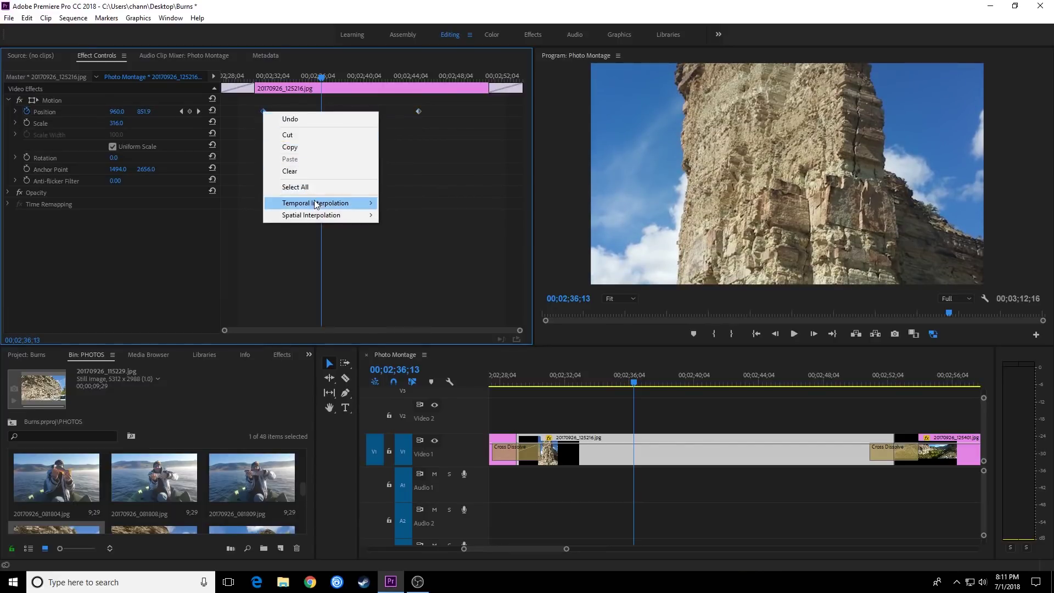
mouse_move(316, 205)
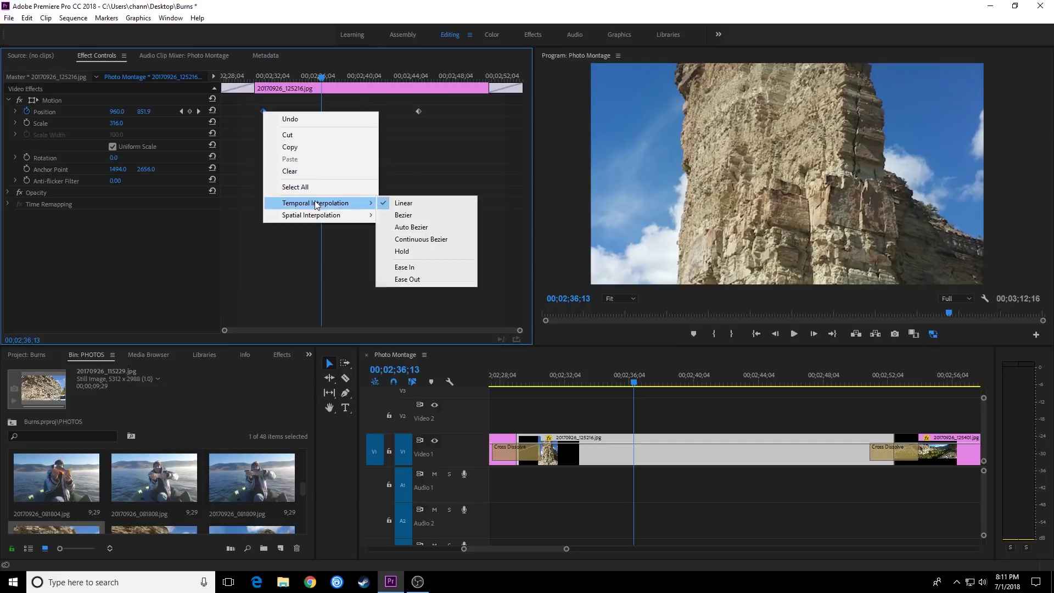
click(429, 281)
right_click(417, 111)
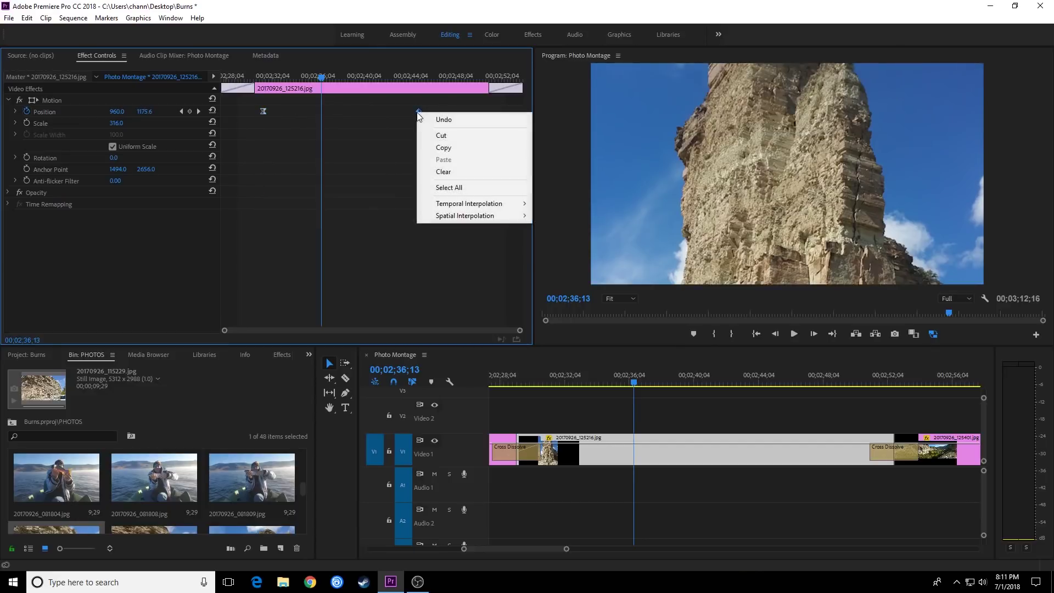
mouse_move(455, 219)
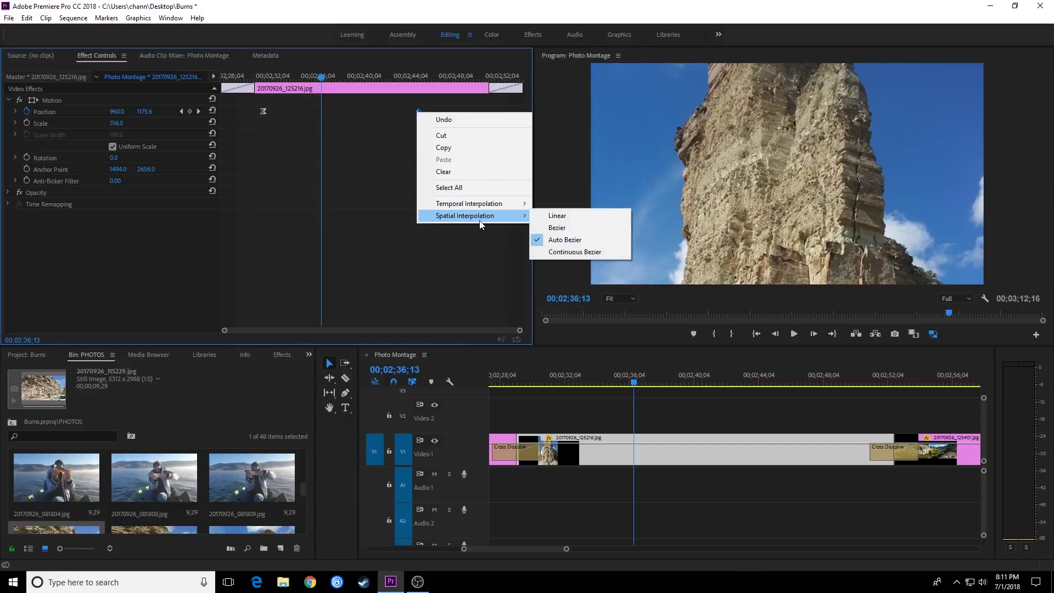
mouse_move(510, 204)
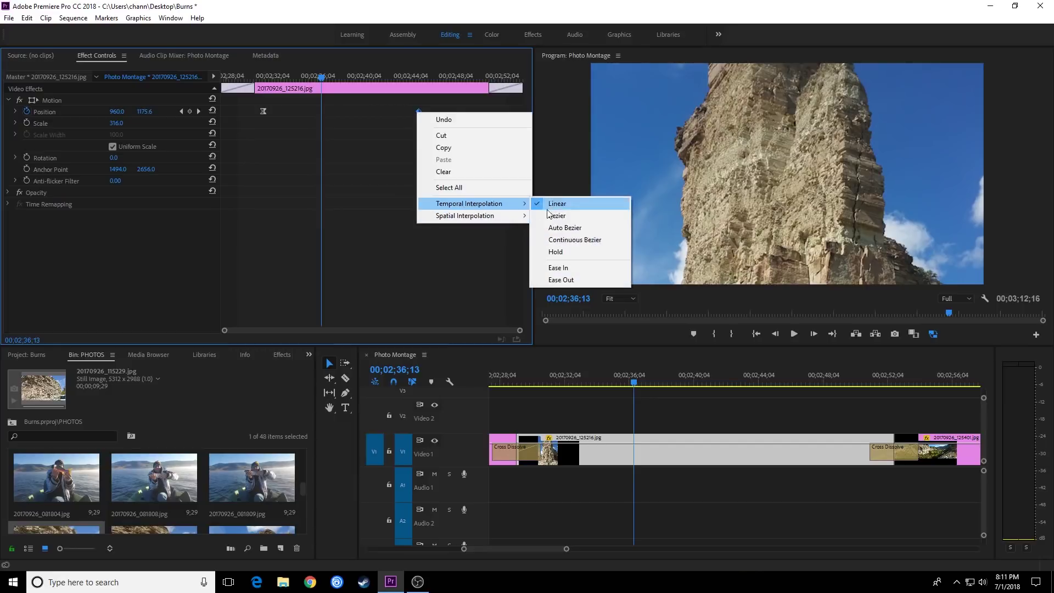
click(558, 267)
- Play the eased pan from the clip's start to 00;02;47;07 and ripple-trim the end of 20170926_125216.jpg to that point
drag(321, 77, 238, 84)
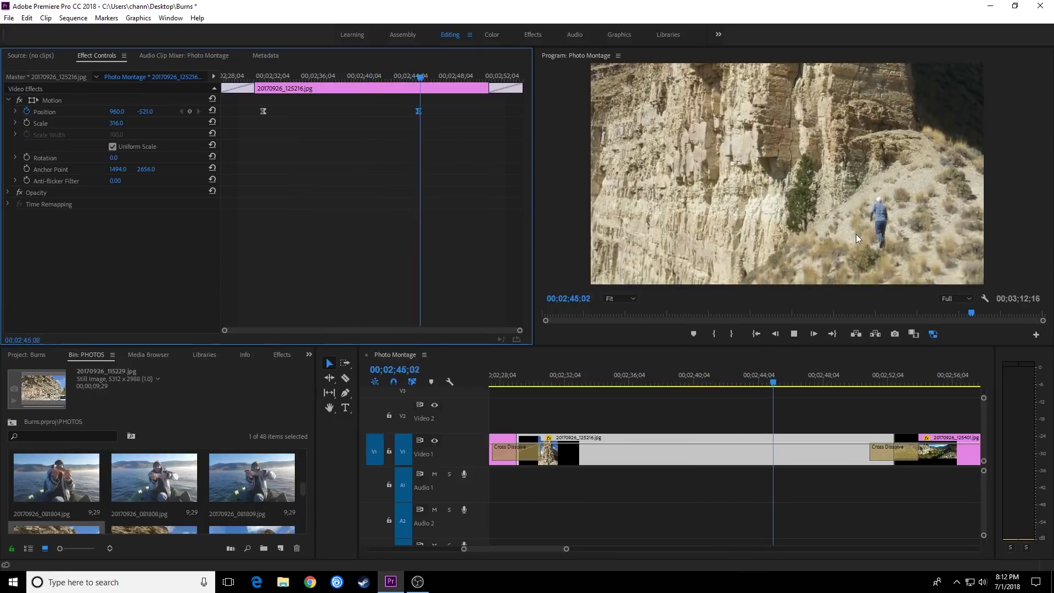
key(space)
key(b)
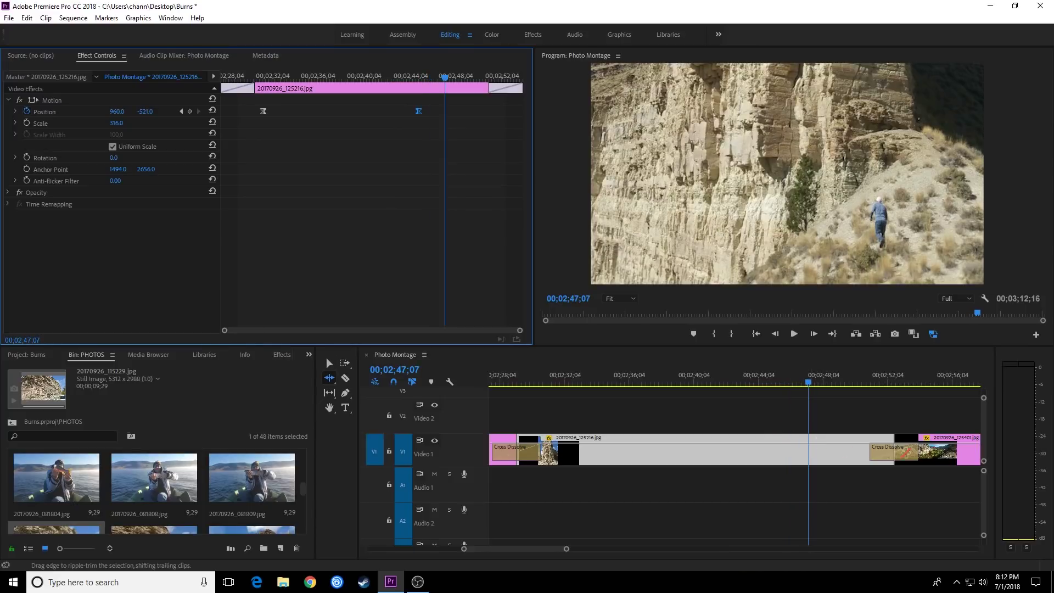
click(806, 382)
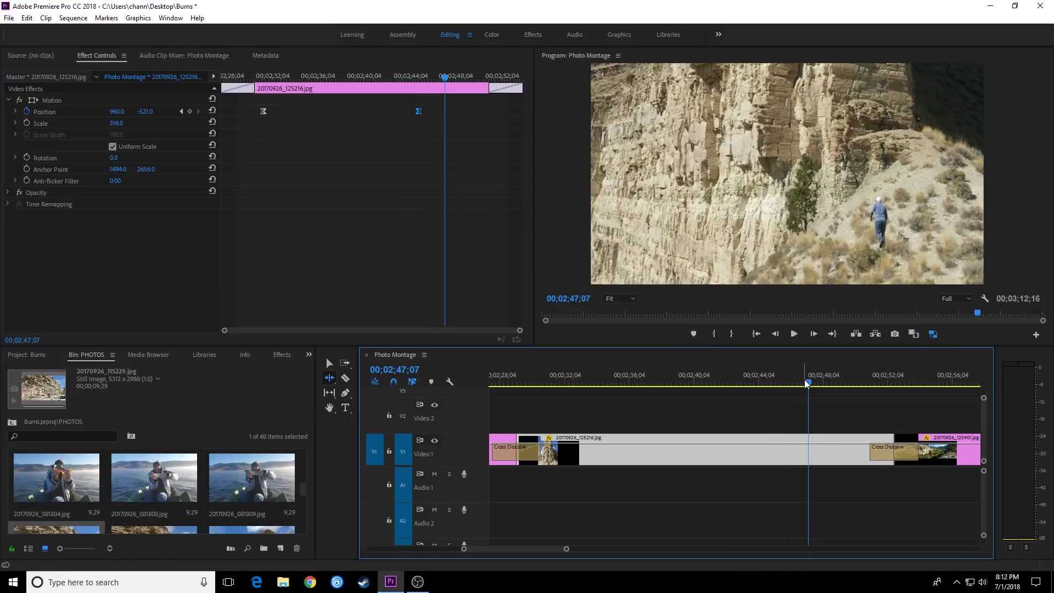
key(w)
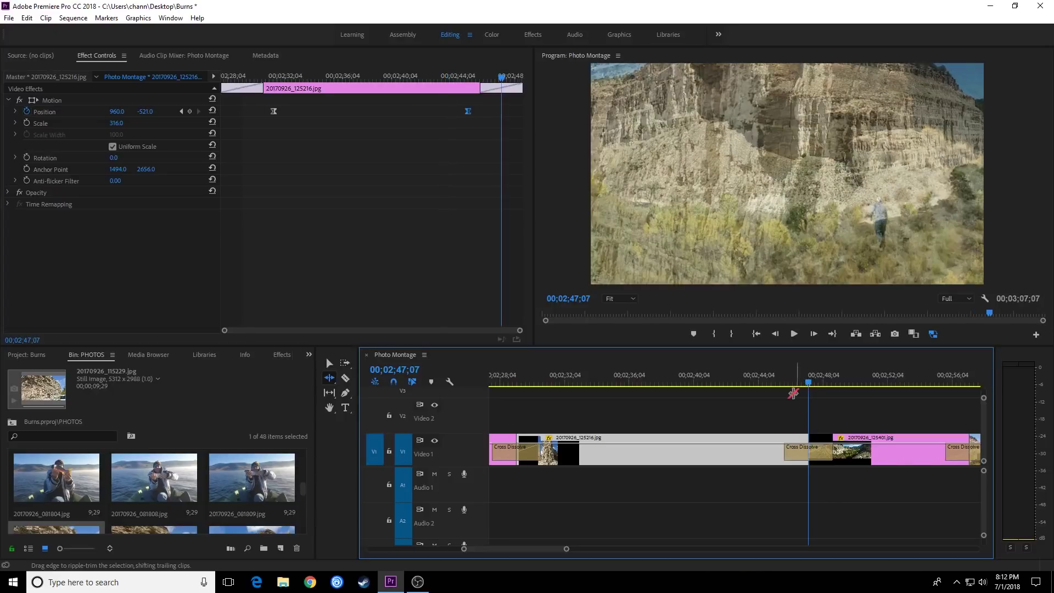
- Review the vertical pan and its cross dissolve into the following photo, stopping playback at 00;02;51;19
key(j)
key(j)
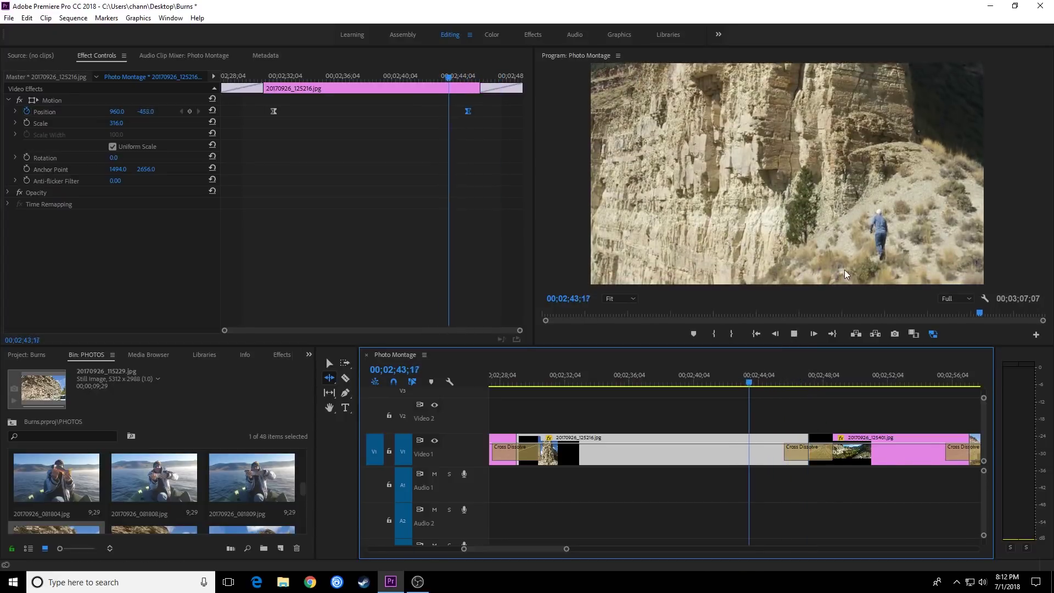
key(l)
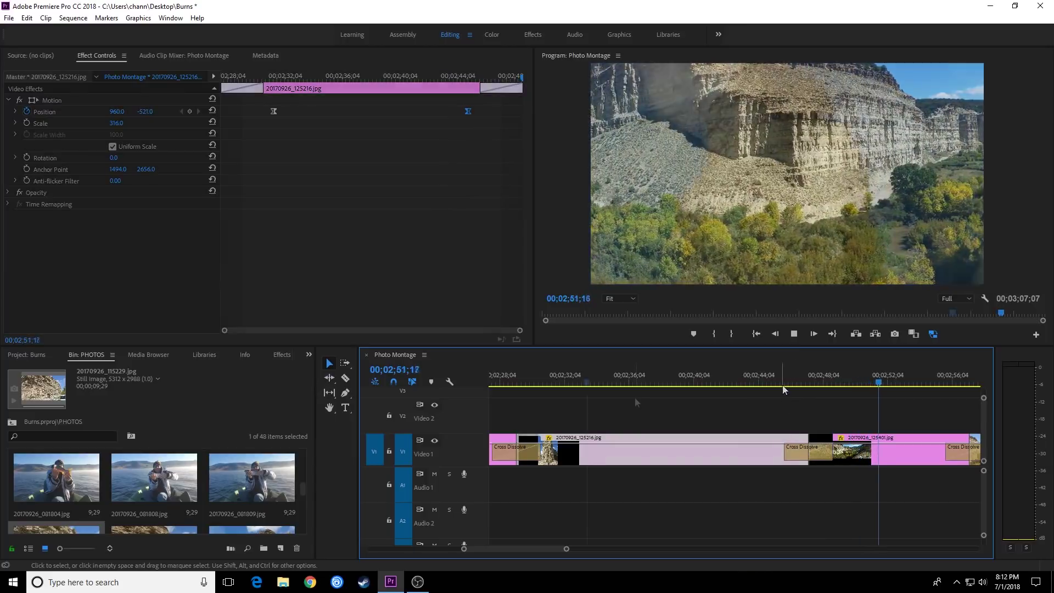
click(634, 397)
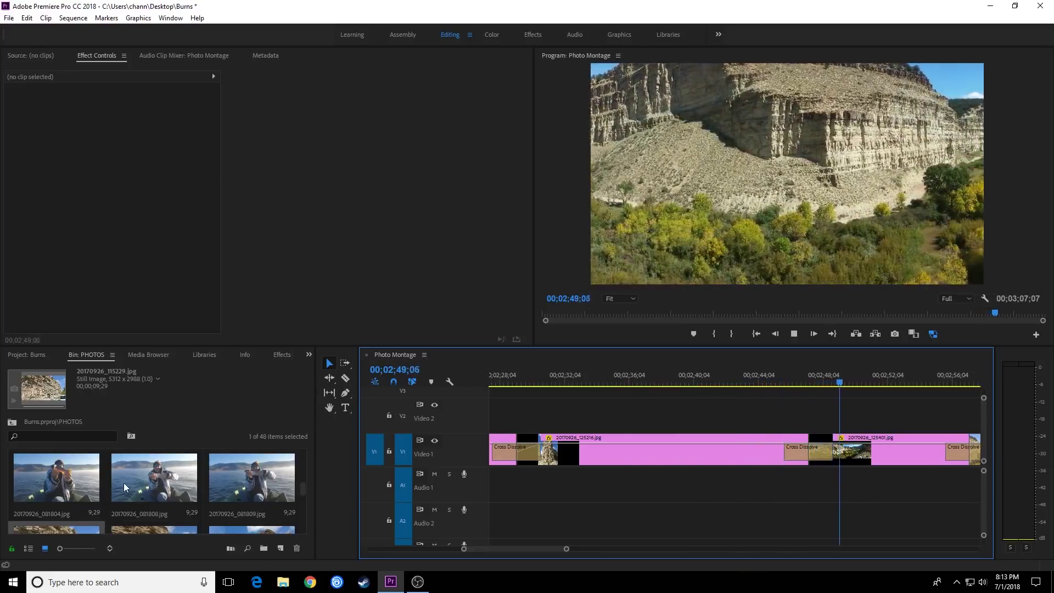
key(space)
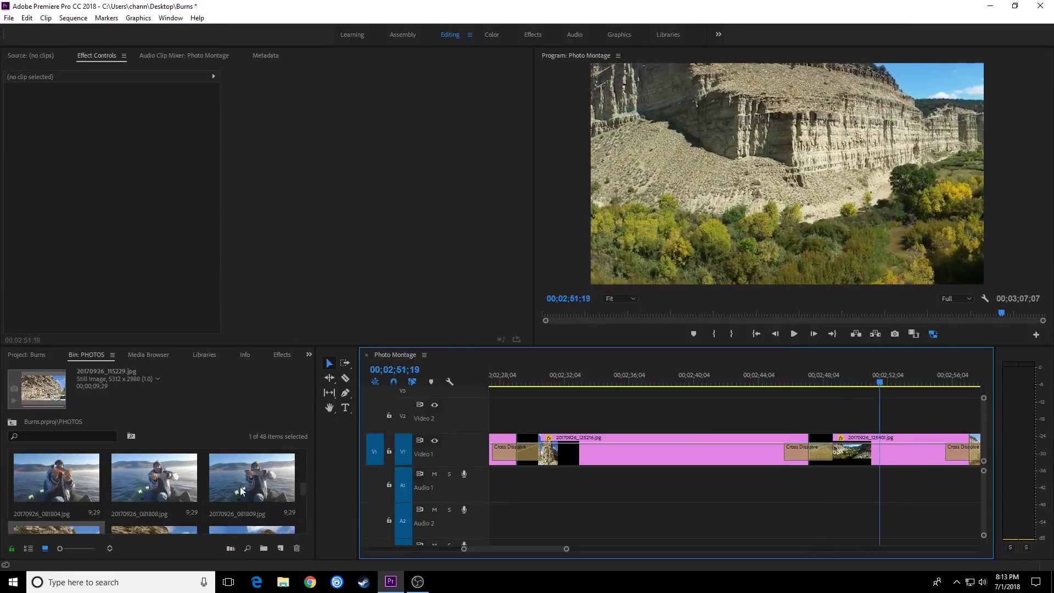
click(241, 490)
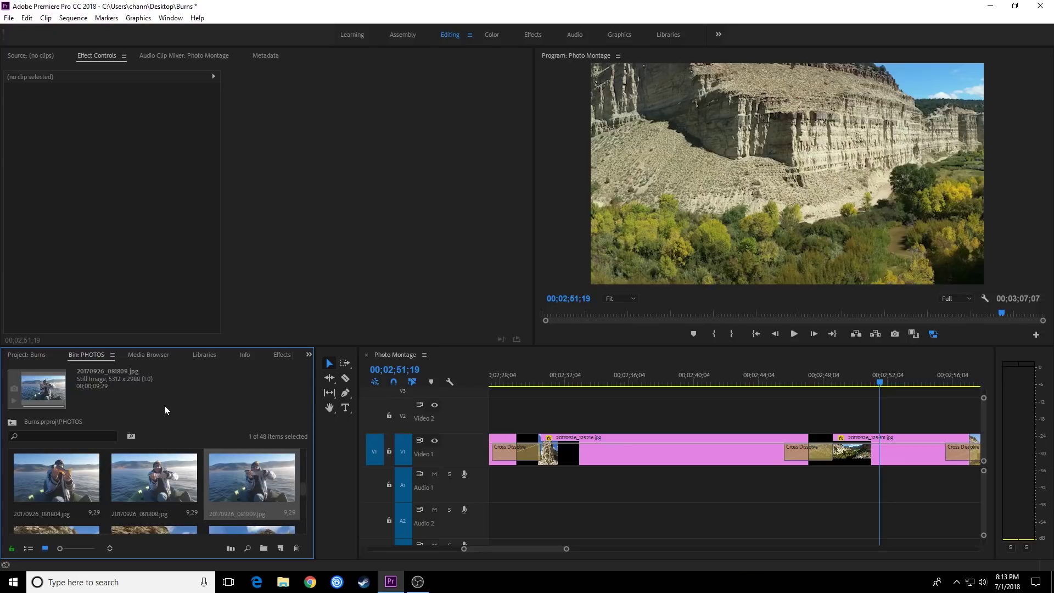
- Select 20170926_125433.jpg at 00;03;00;28, enlarge its Scale to over 2000 to test the image quality, and deselect it
click(907, 375)
key(minus)
click(882, 375)
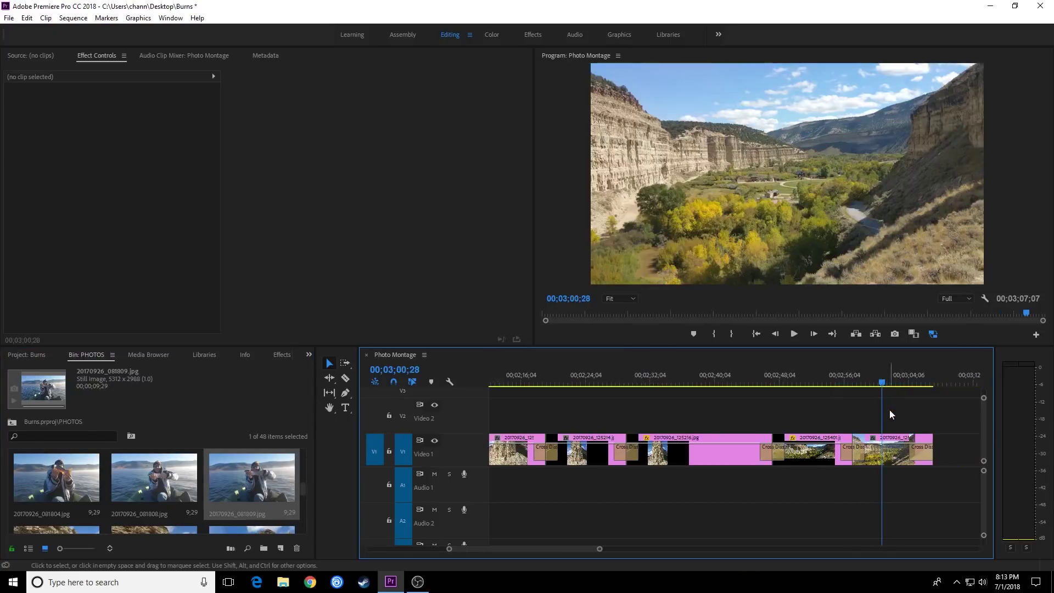
click(675, 231)
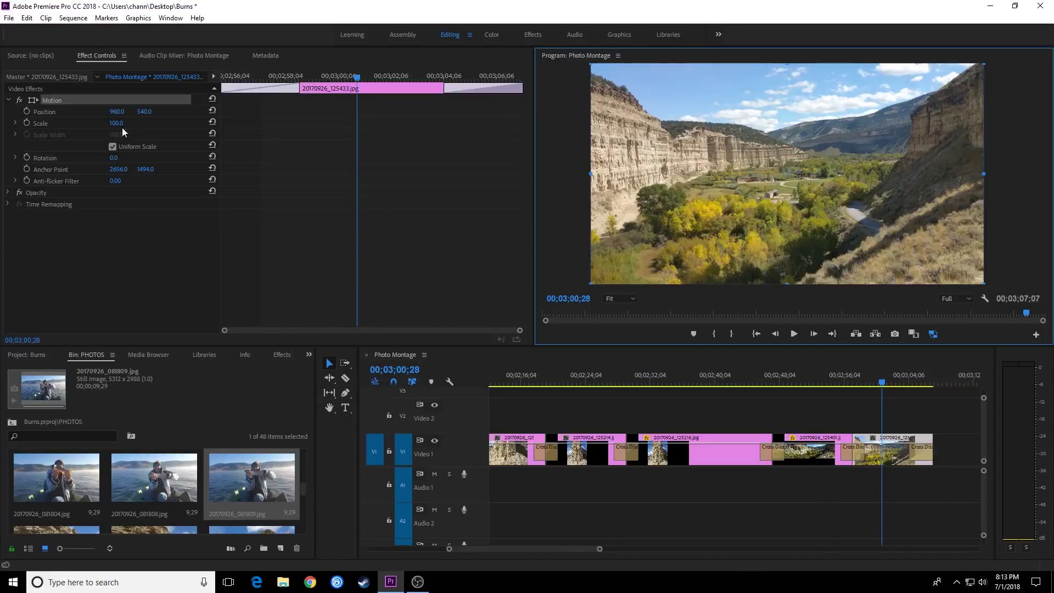
drag(122, 127, 898, 229)
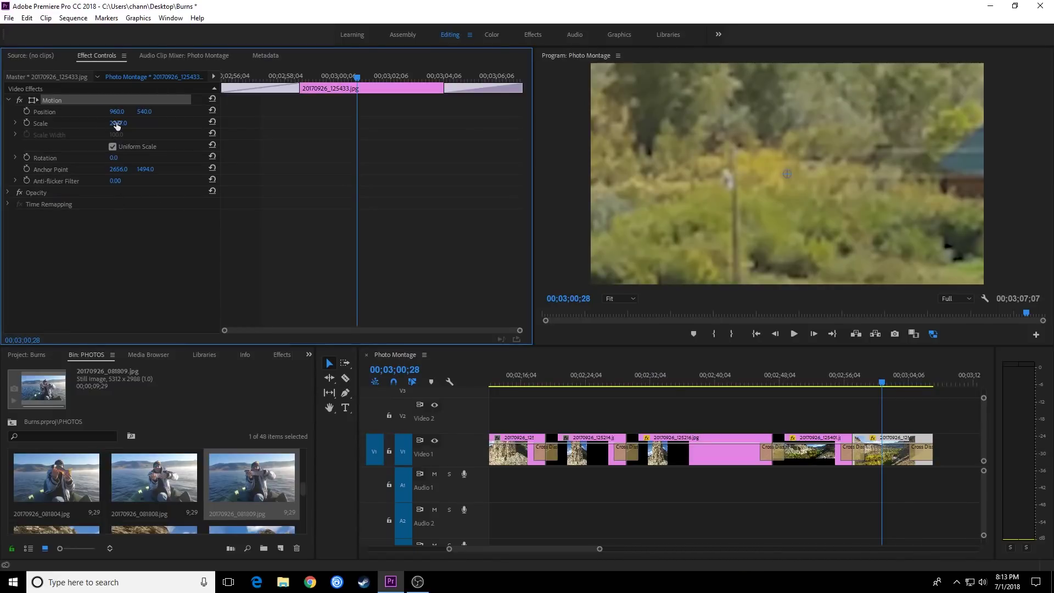
click(844, 427)
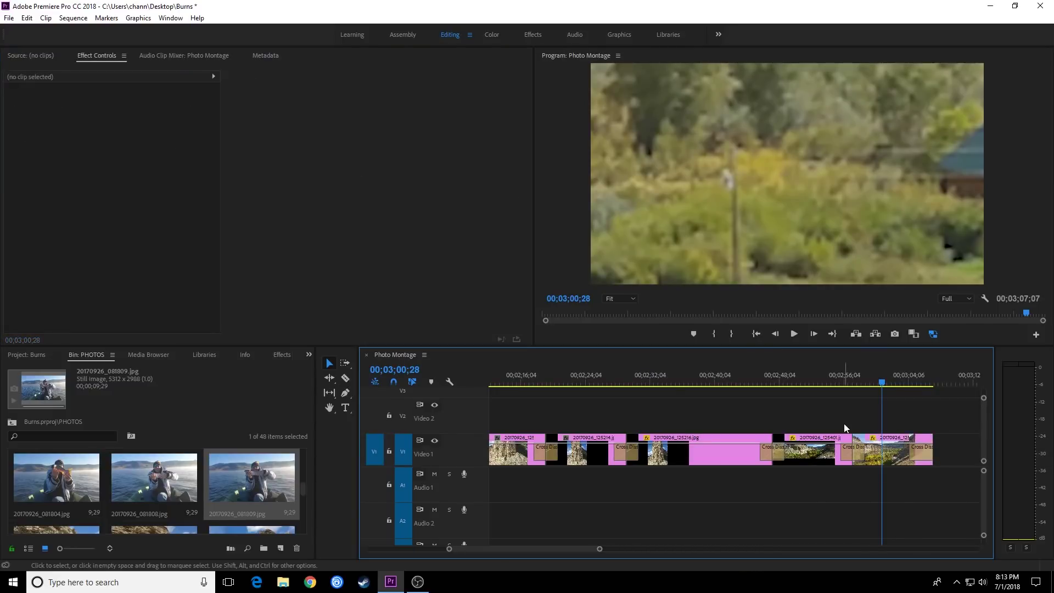